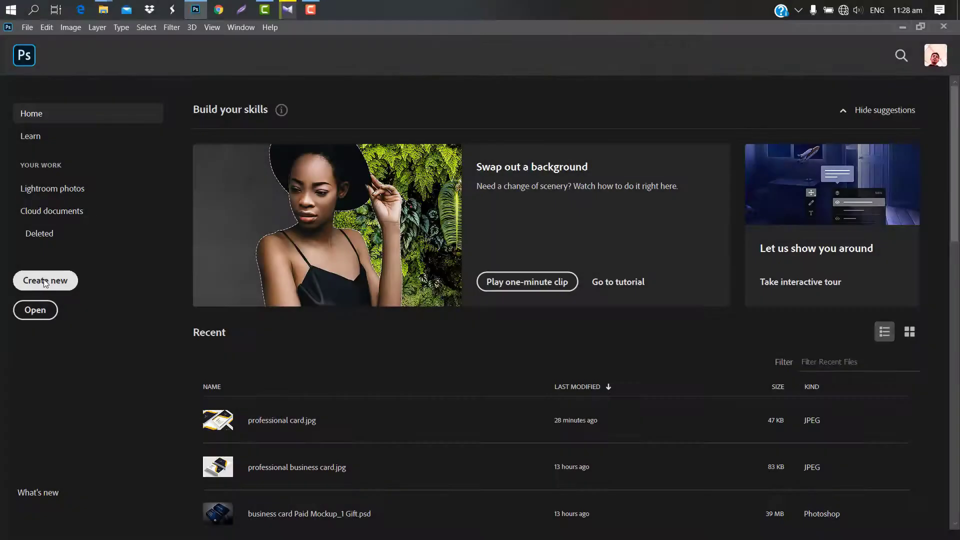
Create a new 3.25 × 1.75 in, 300 ppi document titled 'Business Card Design'.
click(45, 280)
click(677, 123)
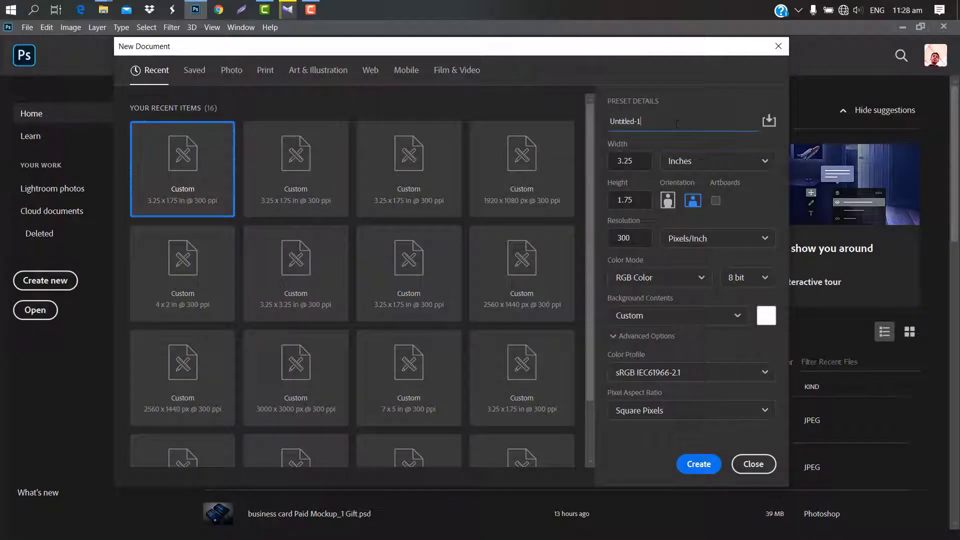
key(BackSpace)
text(iness Card Design)
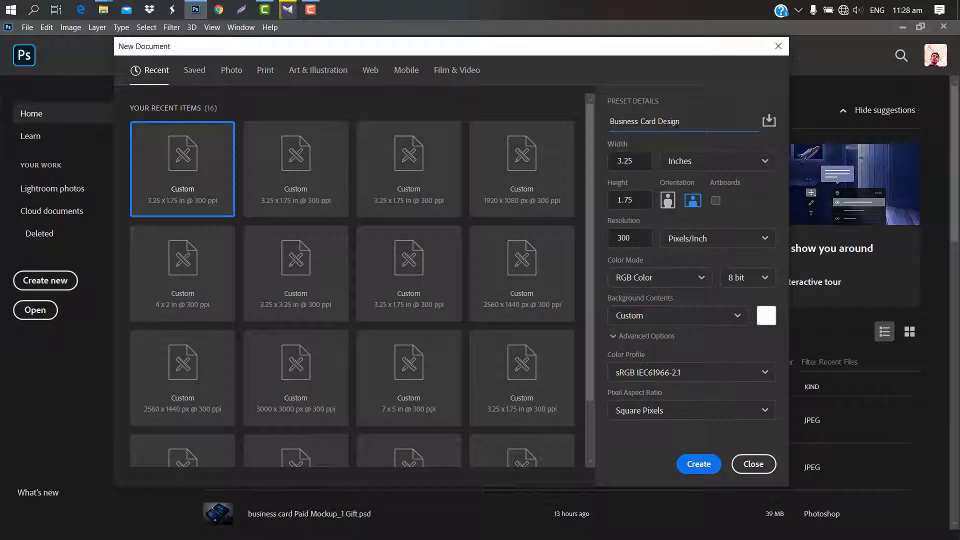
click(699, 464)
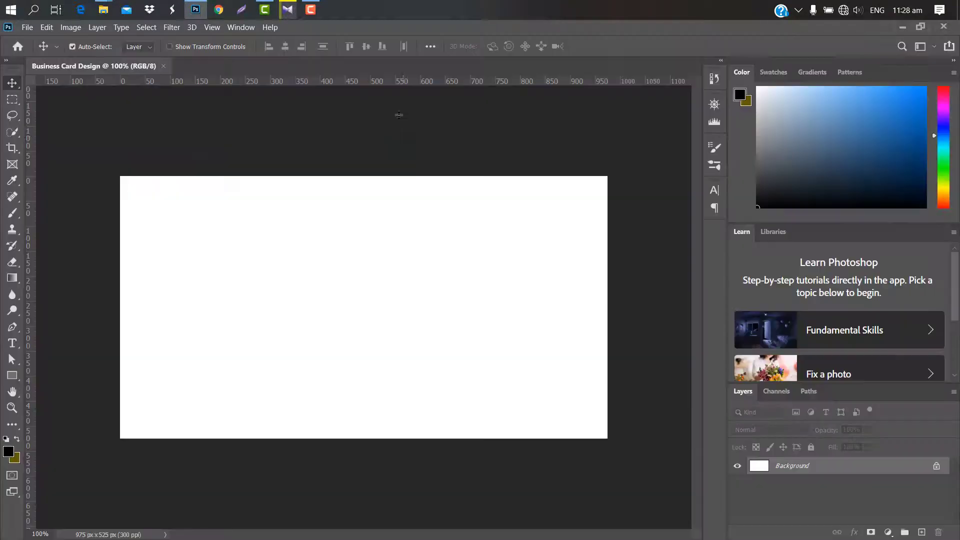
Place guides along the card's top, bottom, left and right edges.
drag(406, 81, 410, 176)
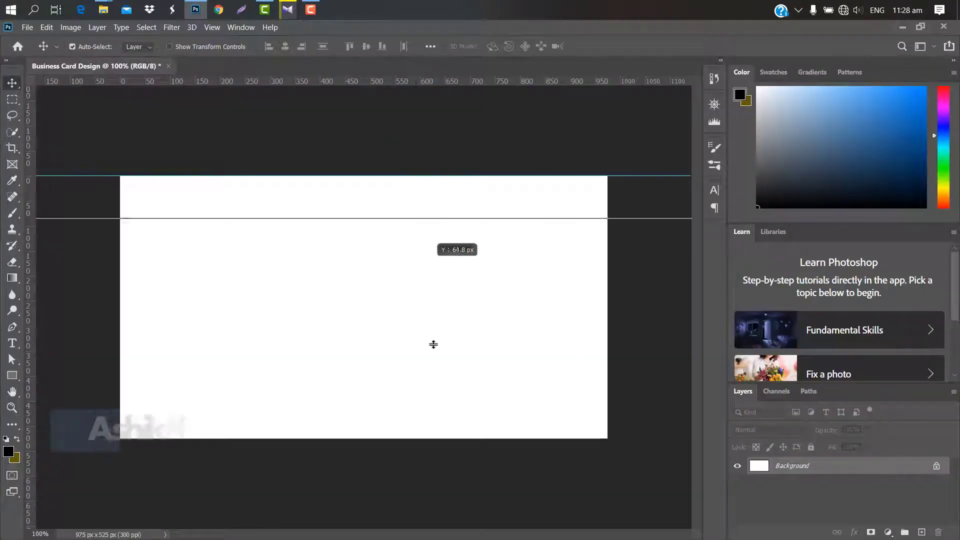
drag(416, 82, 447, 438)
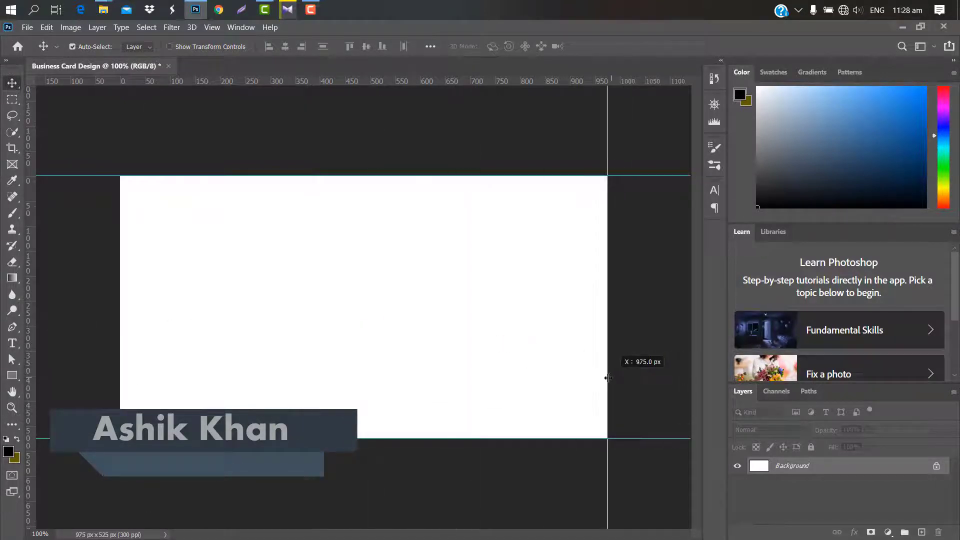
drag(30, 344, 607, 367)
drag(30, 316, 120, 326)
Resize the canvas to 3.5 × 2 inches.
key(ctrl+alt+c)
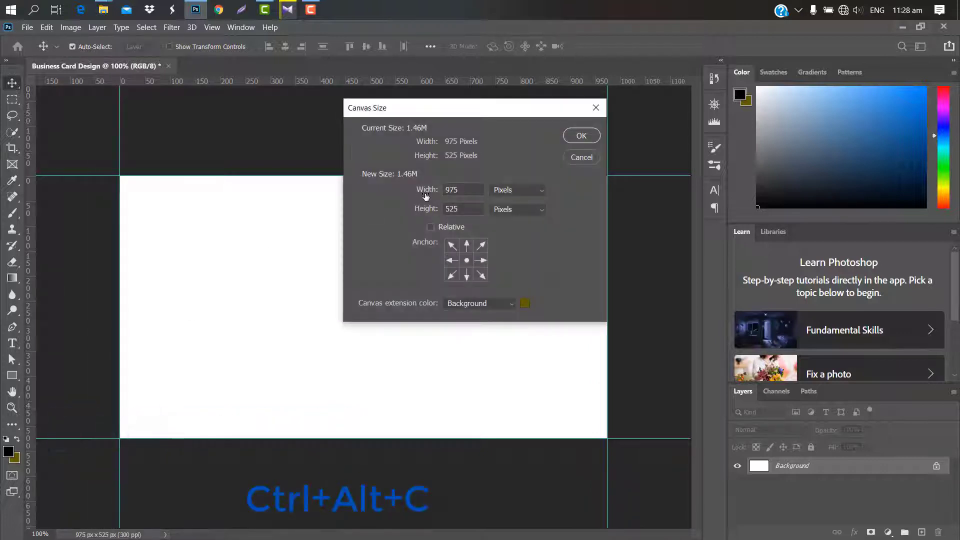
click(544, 190)
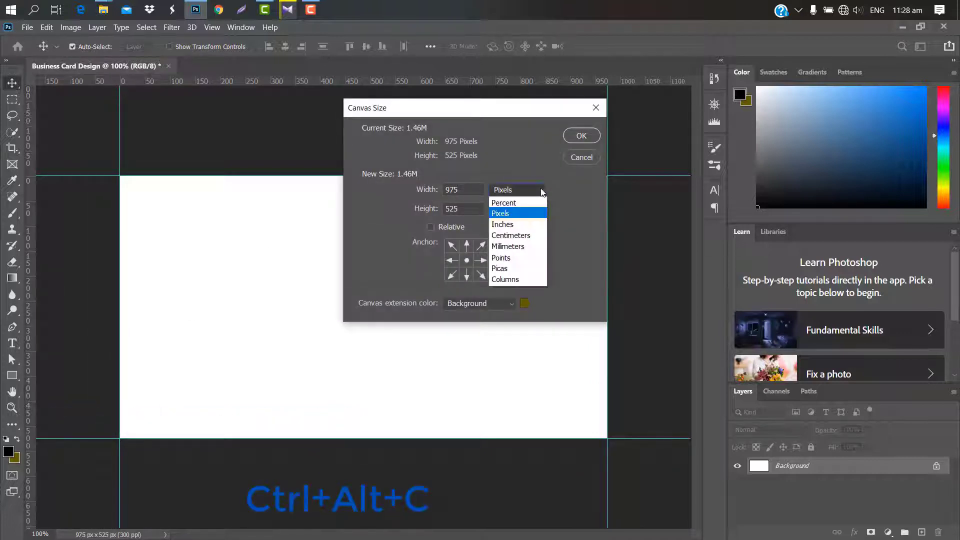
click(527, 223)
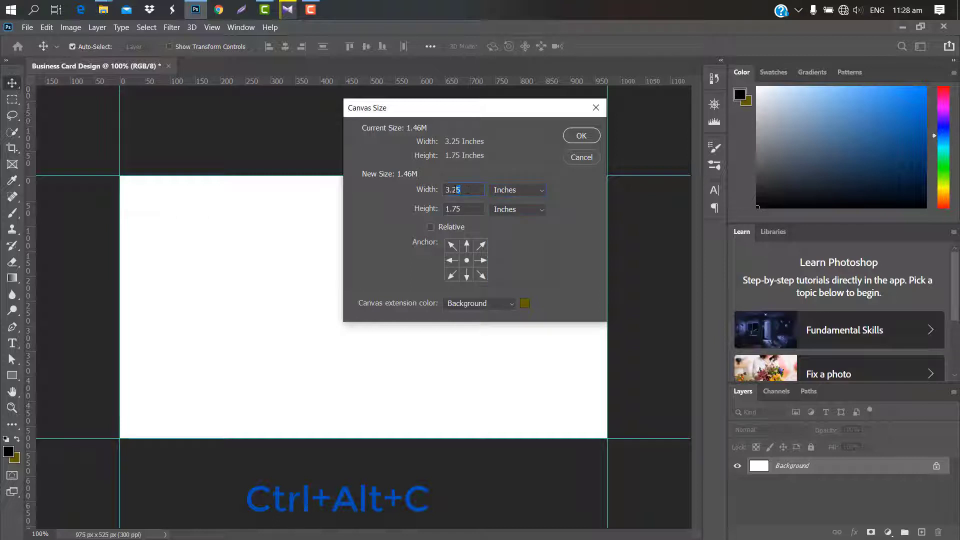
text(50)
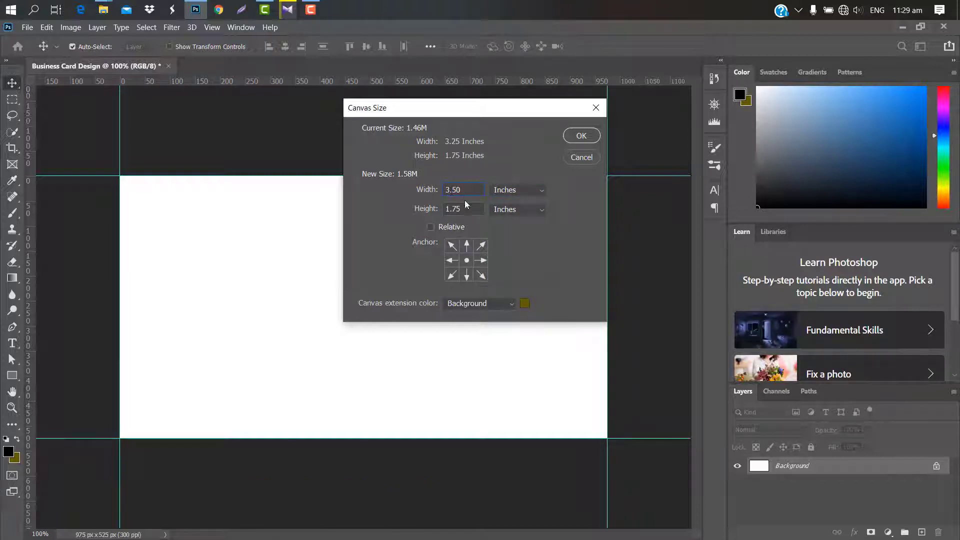
drag(449, 210, 445, 209)
text(2)
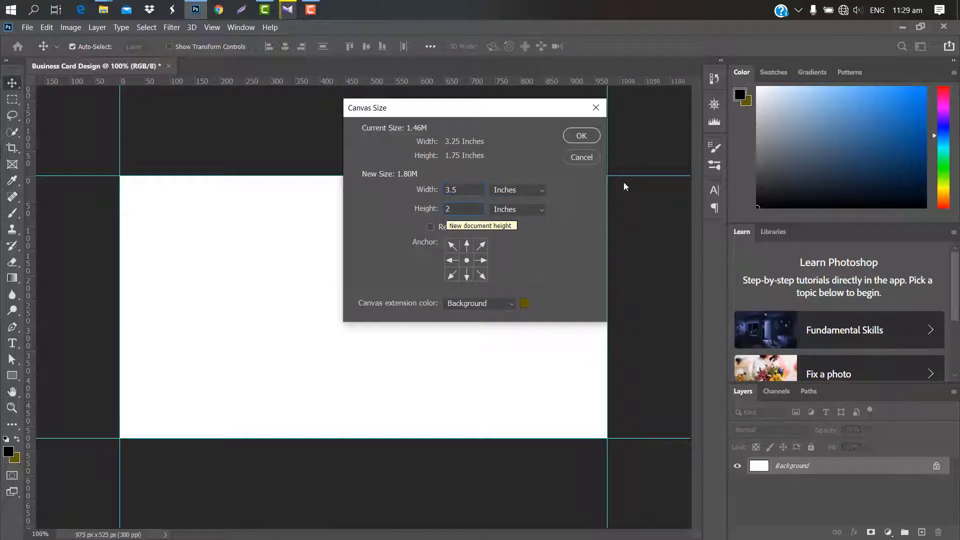
click(581, 136)
Add guides at the enlarged canvas's top, left and right edges.
drag(434, 81, 455, 456)
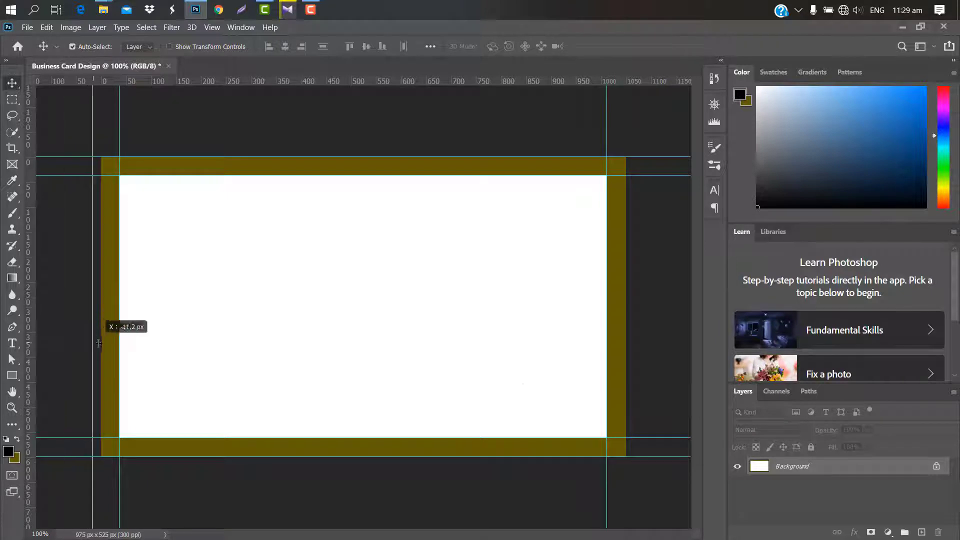
drag(50, 334, 101, 326)
drag(30, 351, 625, 401)
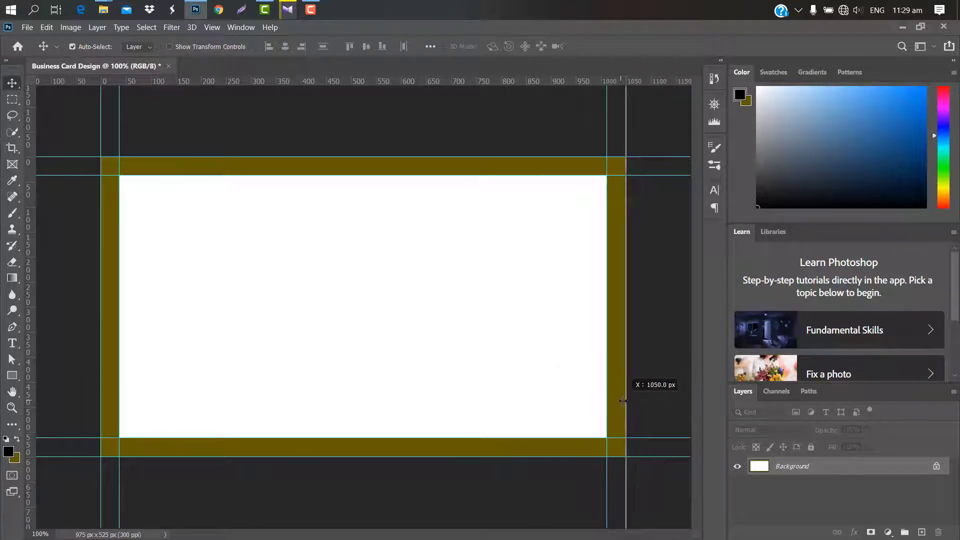
key(ctrl+alt+c)
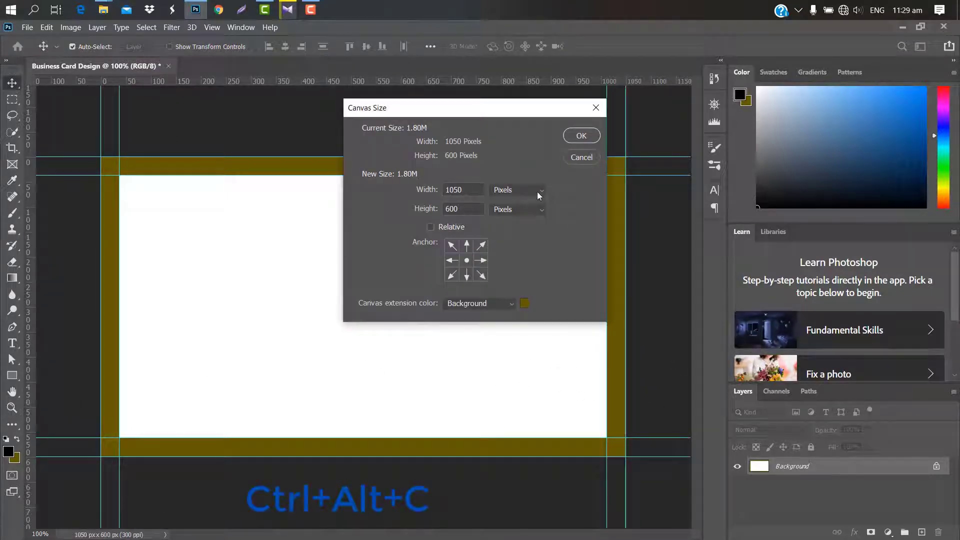
Enlarge the canvas to 3.75 × 2.25 inches (1125 × 675 px).
click(538, 191)
click(515, 220)
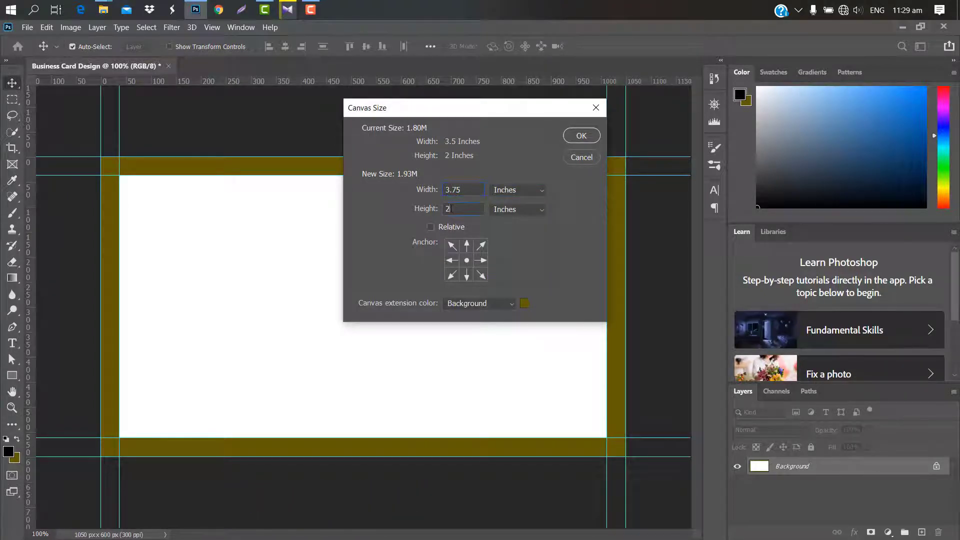
key(Return)
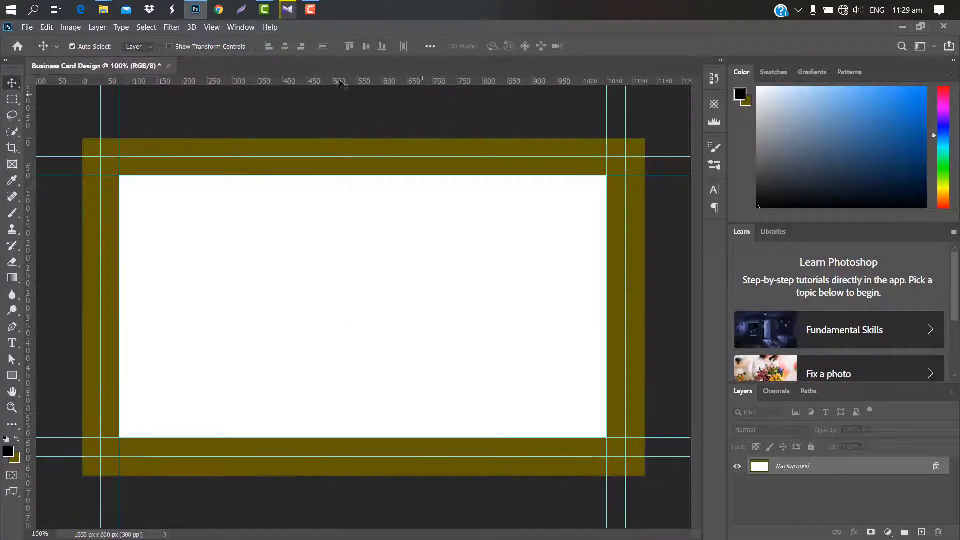
Fill the whole canvas with white.
click(47, 27)
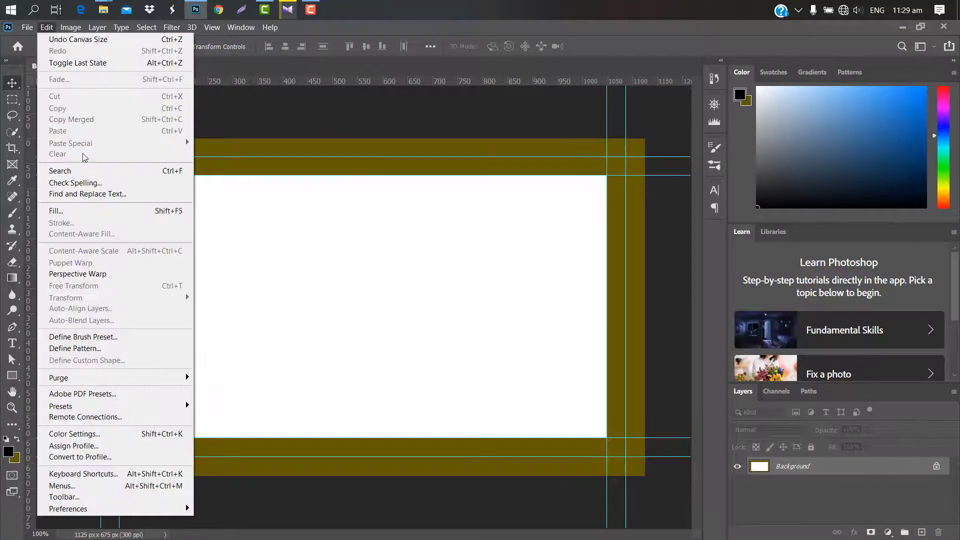
click(98, 215)
click(555, 152)
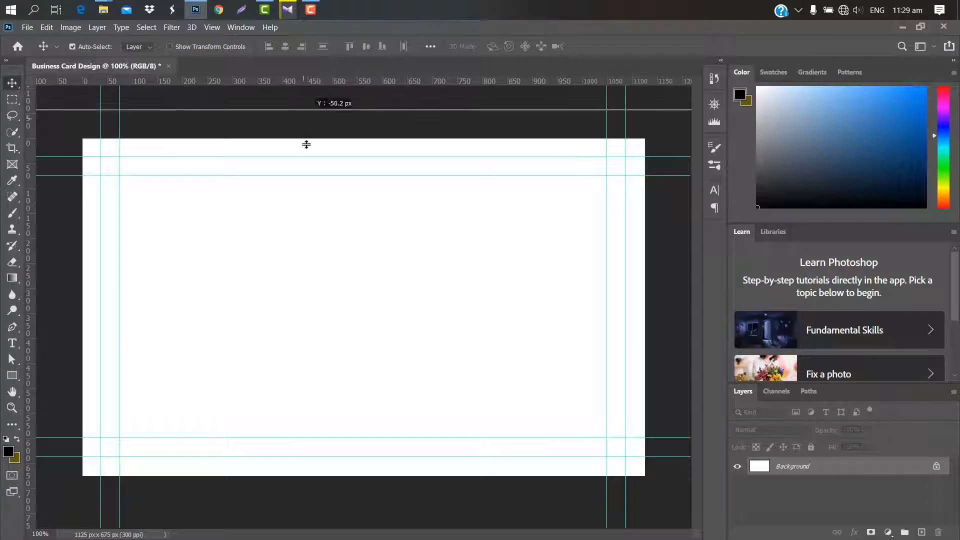
Add horizontal guides inside the top and bottom edges plus a centre vertical guide.
drag(310, 82, 310, 190)
drag(356, 82, 370, 423)
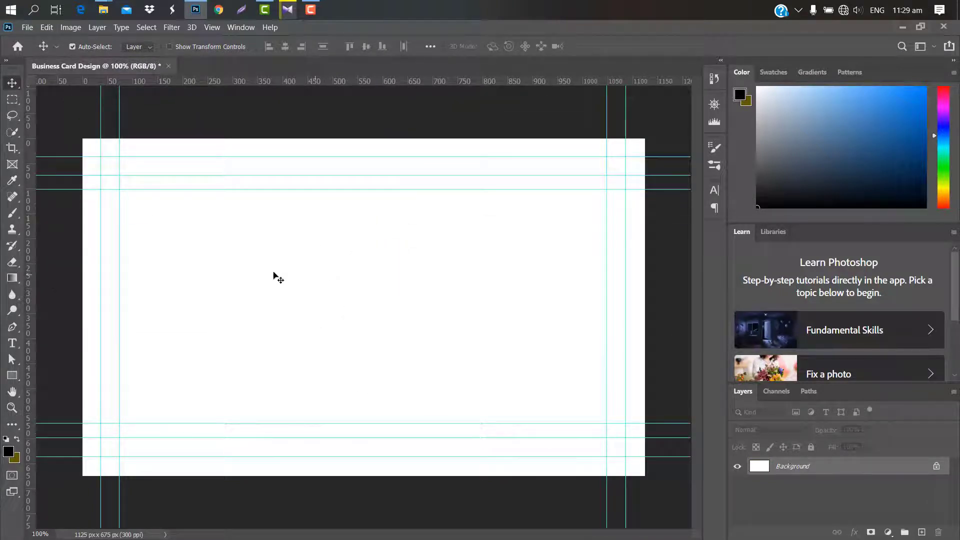
drag(29, 289, 364, 322)
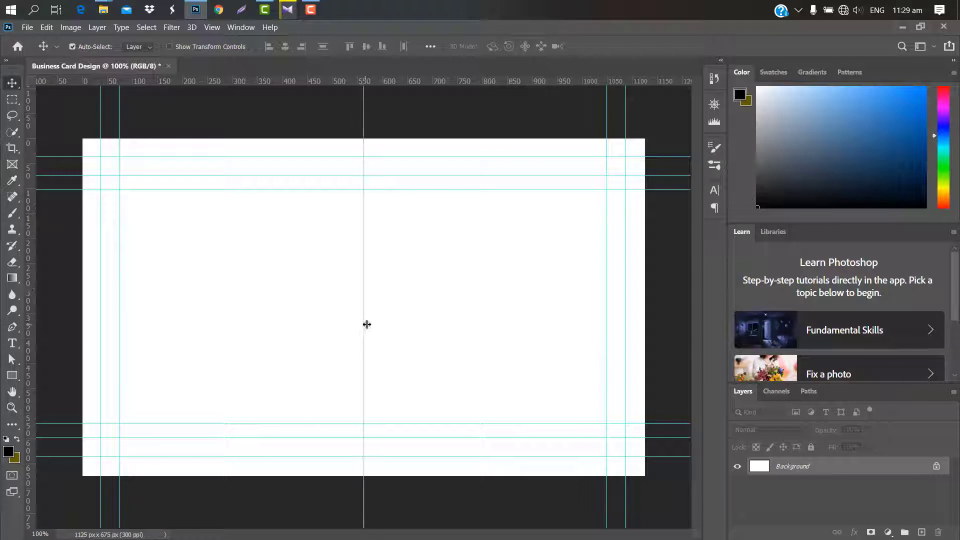
Draw a long top bar and a tall bar below its right end, both with 21 px corners.
key(u)
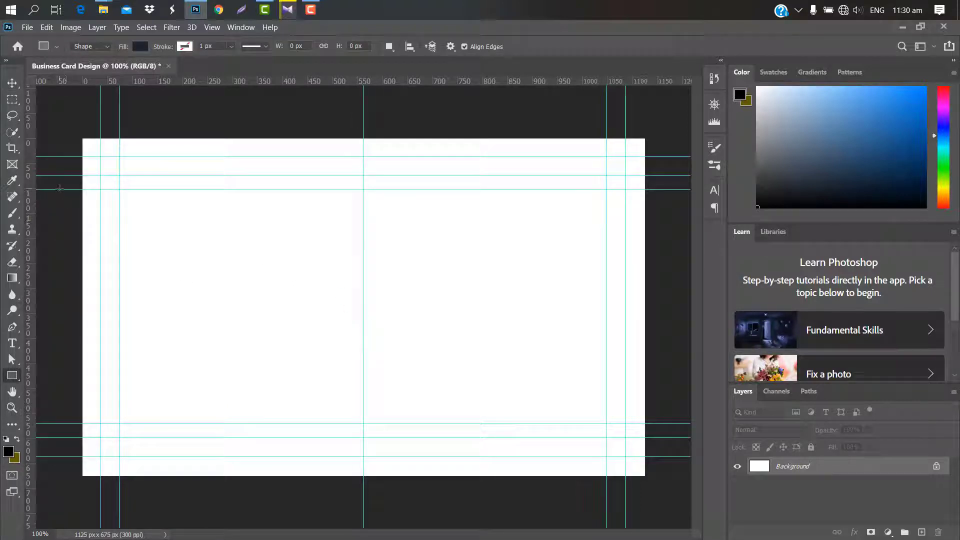
drag(59, 188, 385, 210)
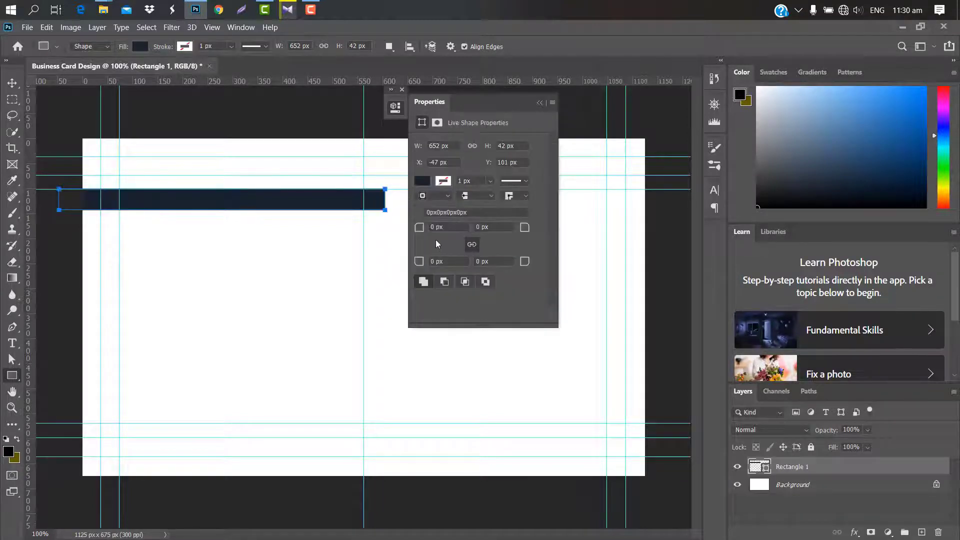
drag(419, 227, 541, 106)
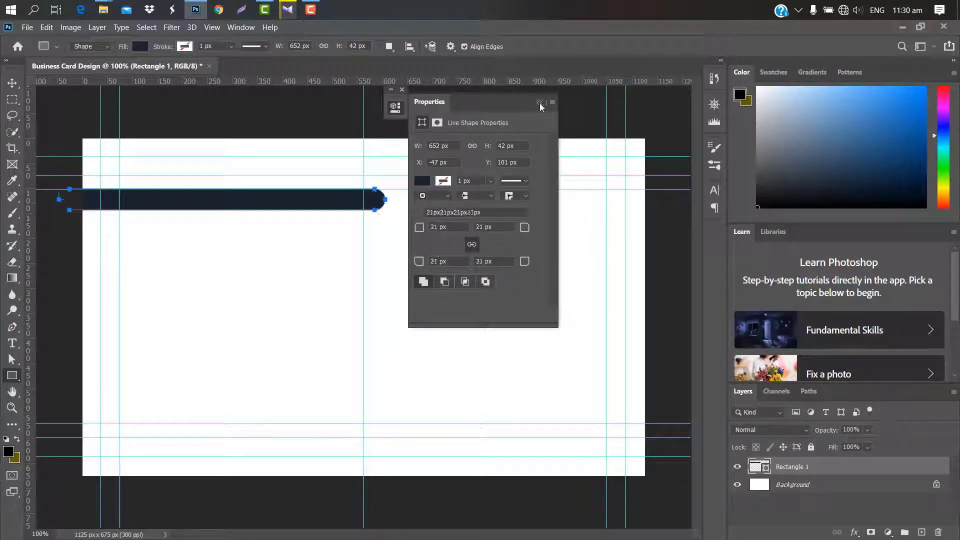
click(540, 104)
mouse_move(387, 189)
mouse_down()
mouse_move(415, 258)
mouse_move(408, 419)
mouse_up()
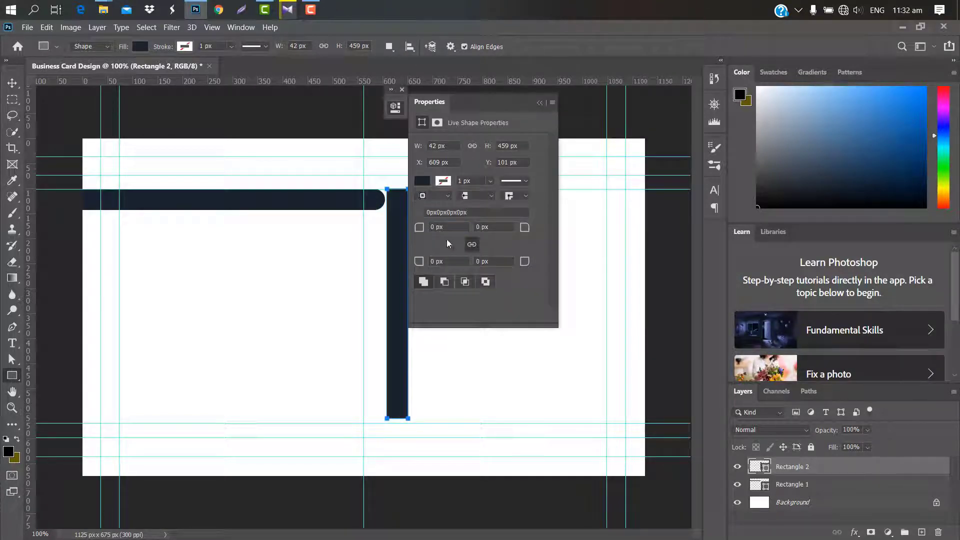
mouse_move(419, 228)
mouse_down()
mouse_move(517, 269)
mouse_move(505, 265)
mouse_up()
click(472, 244)
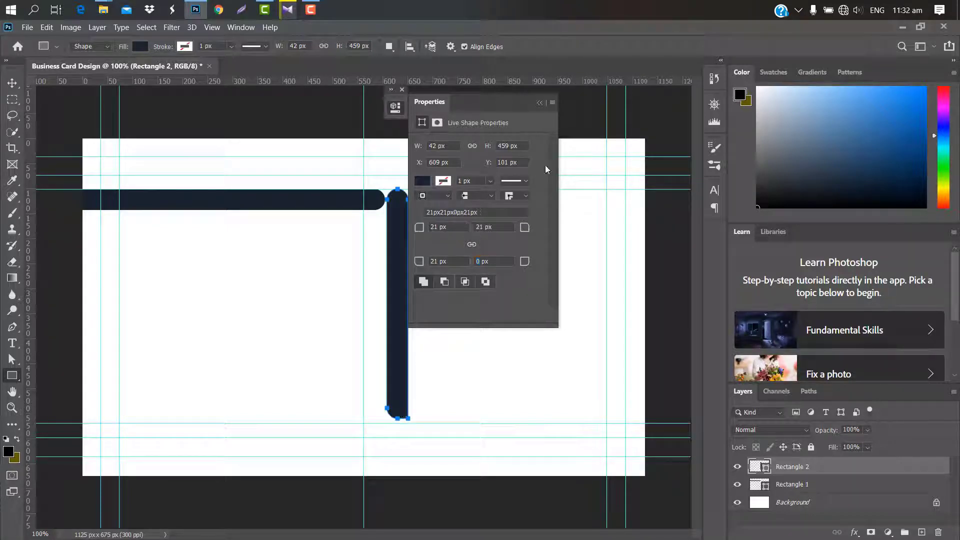
click(540, 103)
Rotate the tall bar into a slant and group both bars as Group 1.
key(ctrl+t)
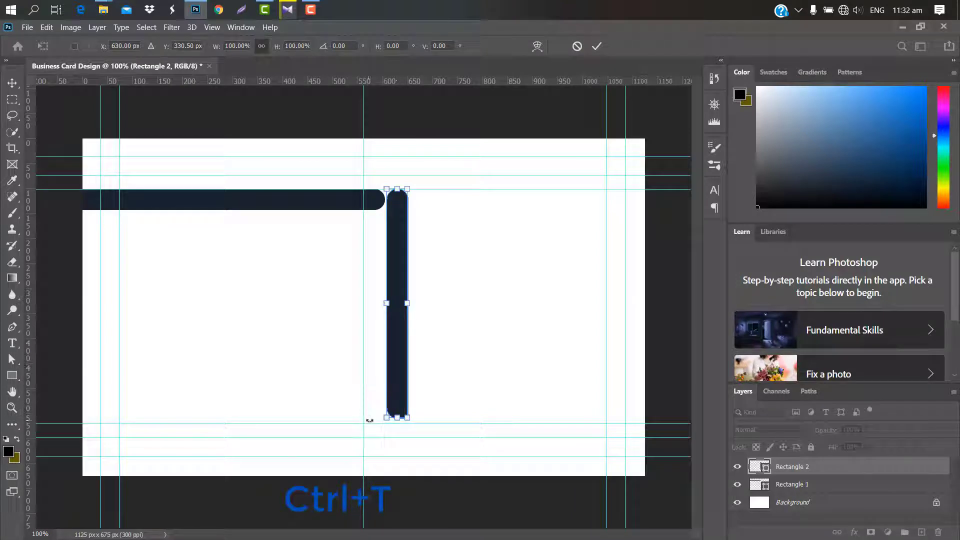
drag(372, 420, 407, 431)
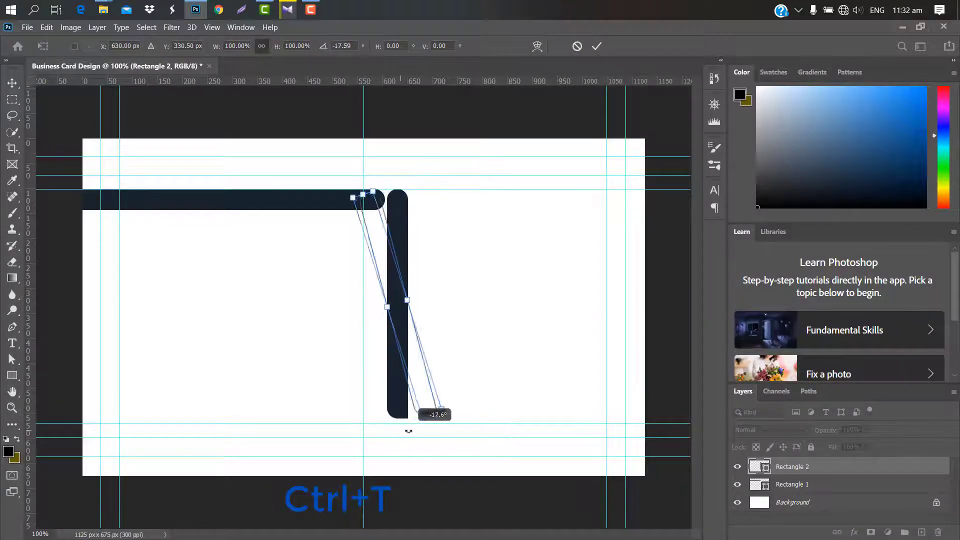
click(602, 45)
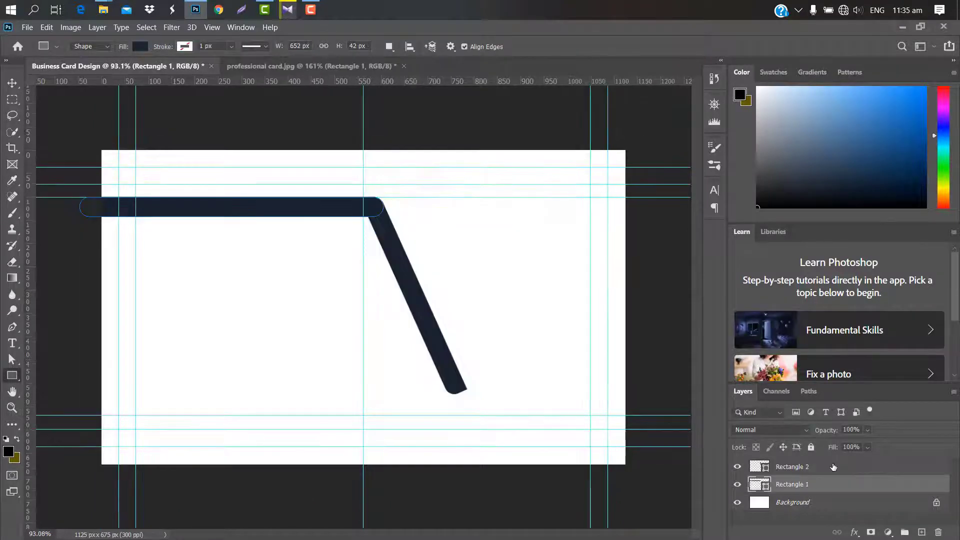
shift+click(832, 467)
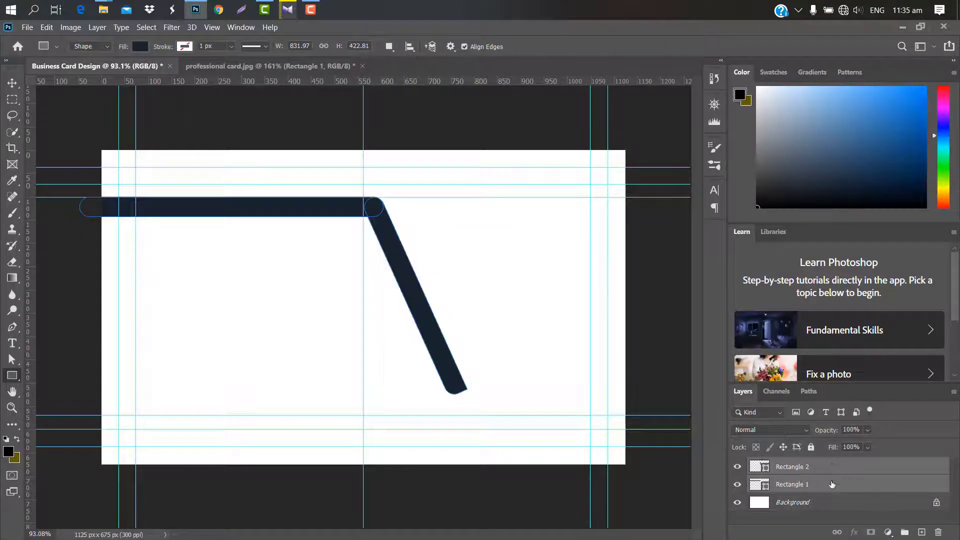
key(ctrl+g)
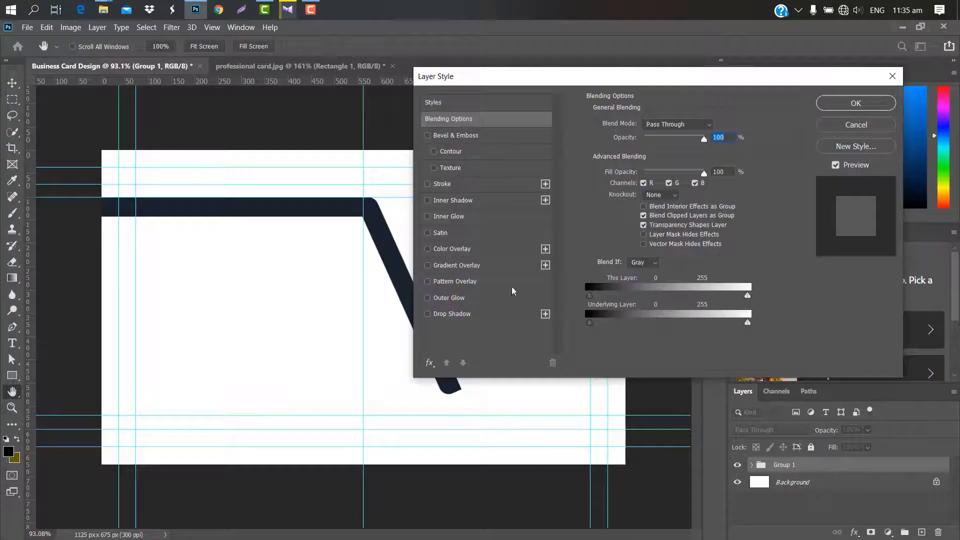
Give Group 1 an orange f6a317 Color Overlay.
click(490, 247)
click(714, 125)
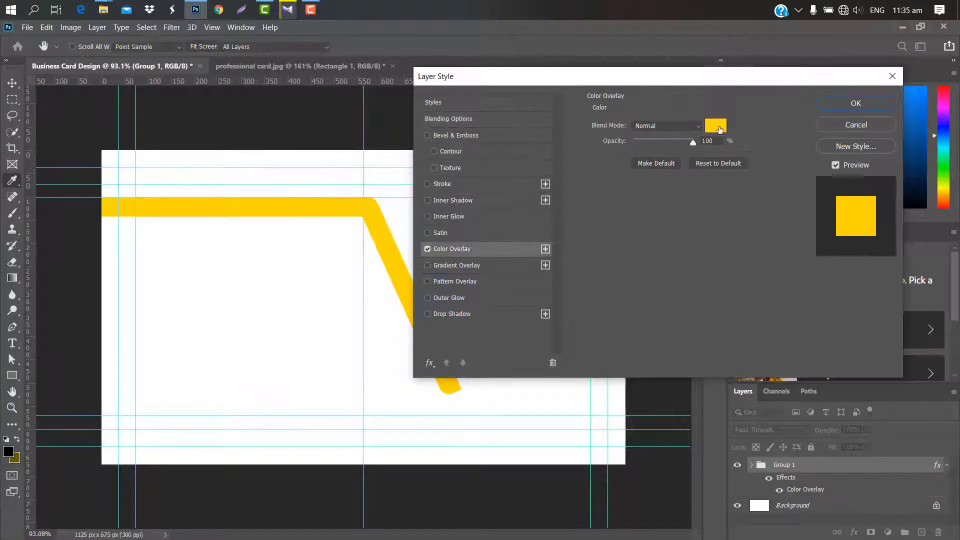
text(f6a317)
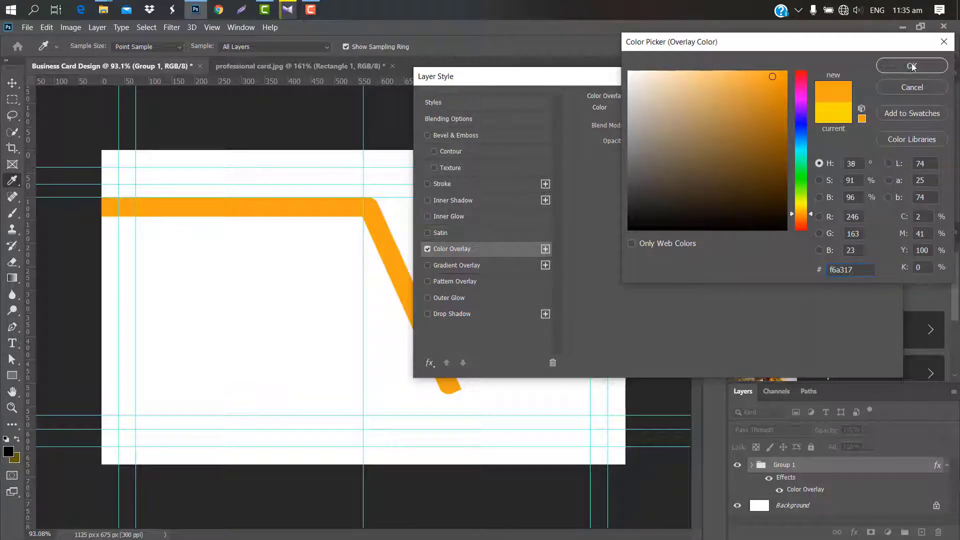
click(910, 68)
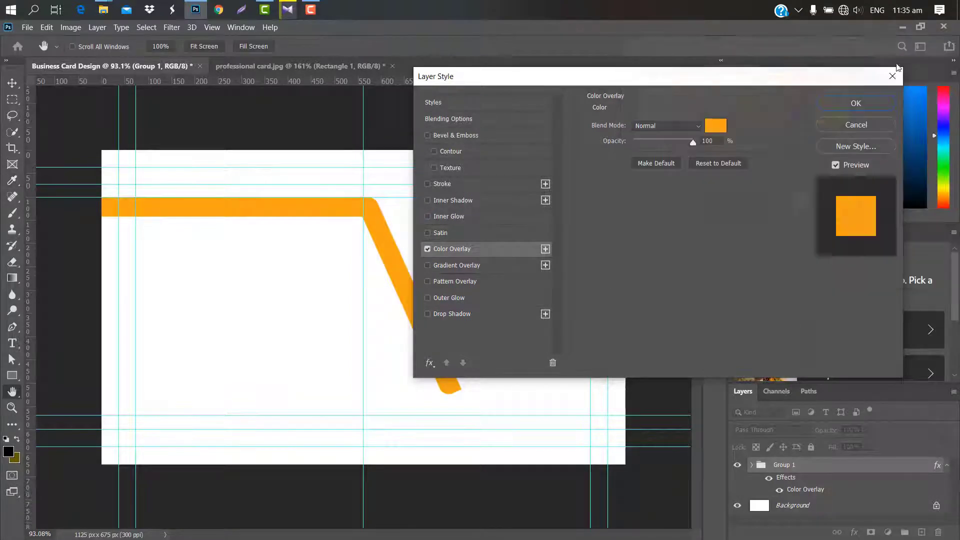
click(872, 102)
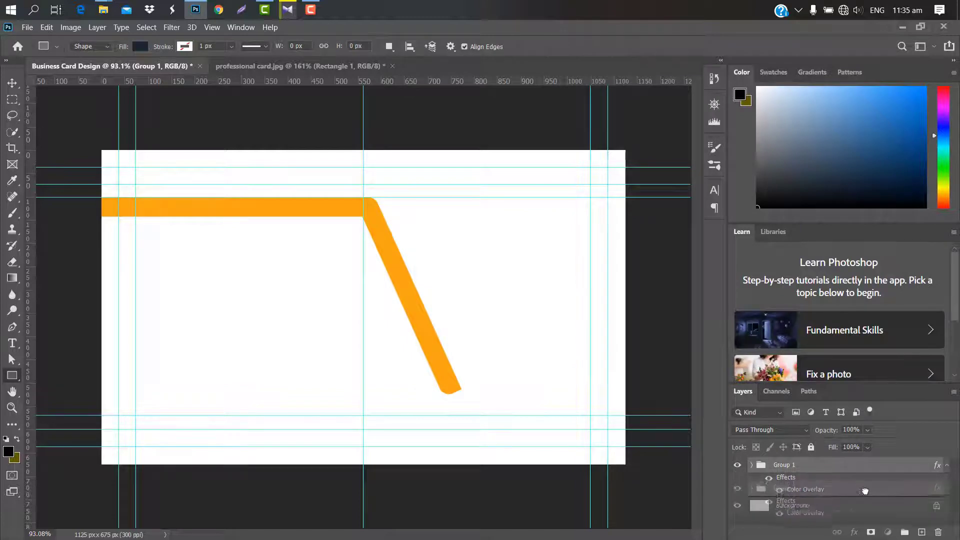
Duplicate Group 1, nudge the copy right and rotate it 180°.
drag(840, 465, 919, 533)
key(ctrl+t)
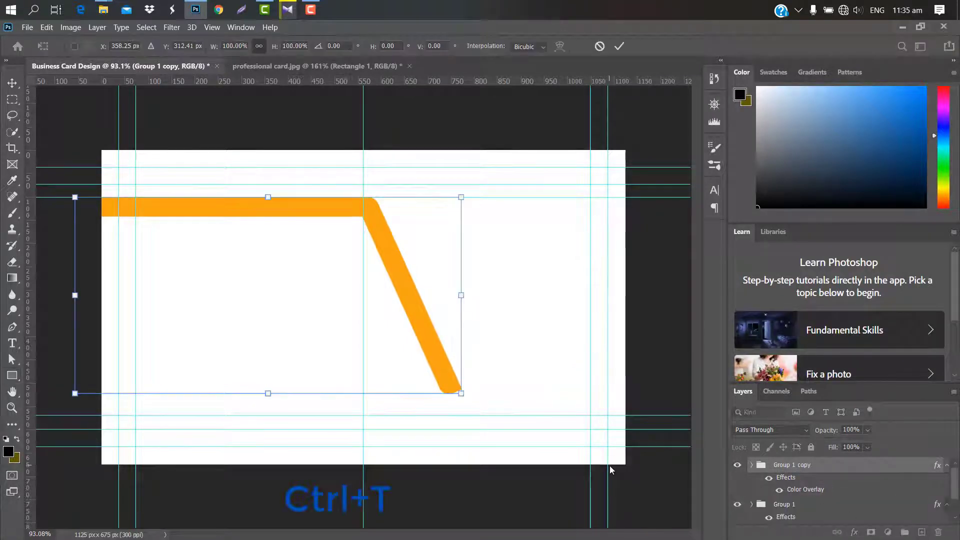
key(Right)
key(Right)
key(Right)
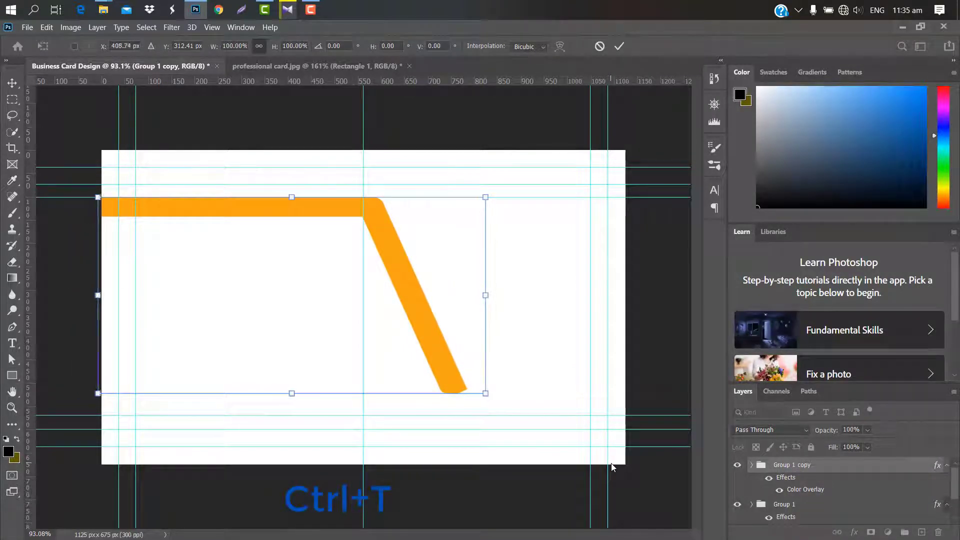
key(Right)
key(Right)
key(Right)
key(Right)
key(Right)
key(Right)
right_click(477, 250)
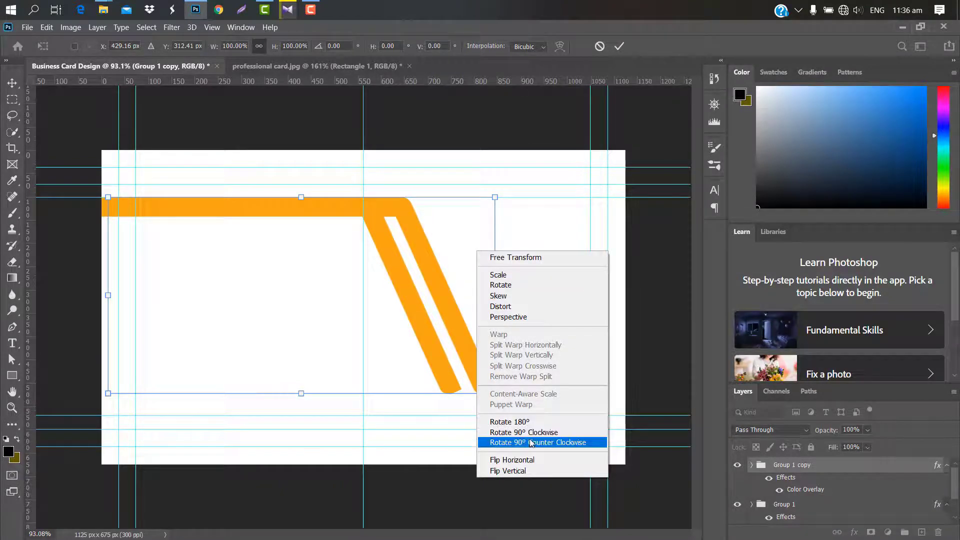
click(515, 422)
click(618, 47)
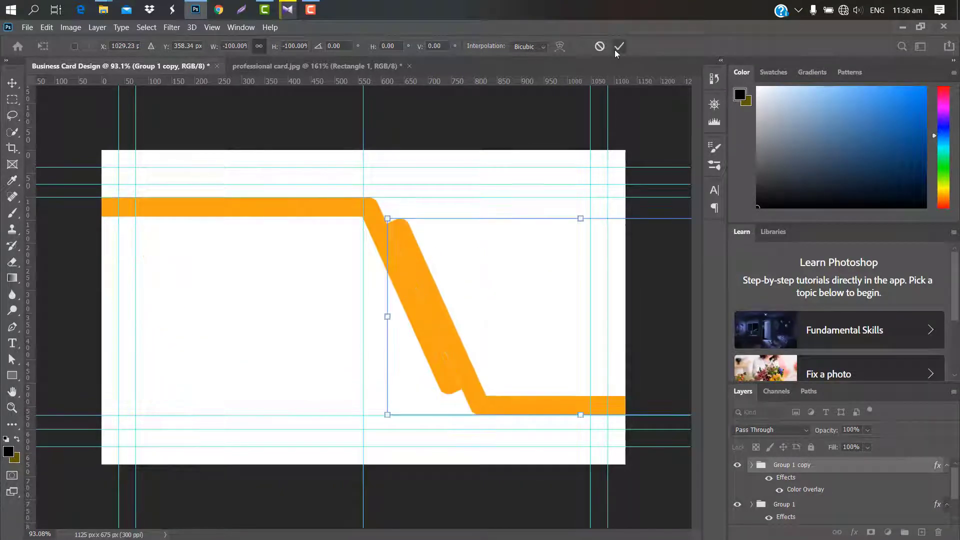
key(u)
Give the copy a yellow ffe402 Color Overlay and a 32 px drop shadow.
double_click(876, 465)
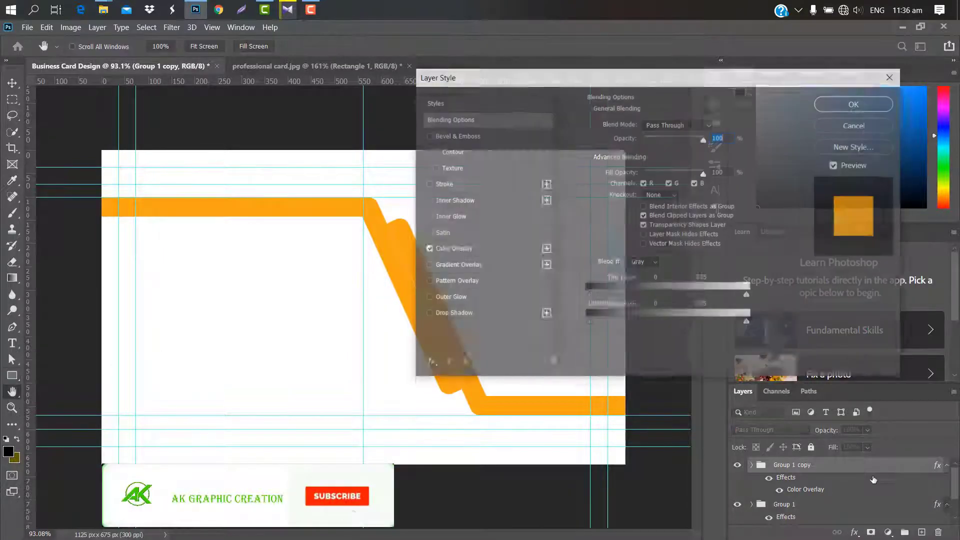
click(509, 249)
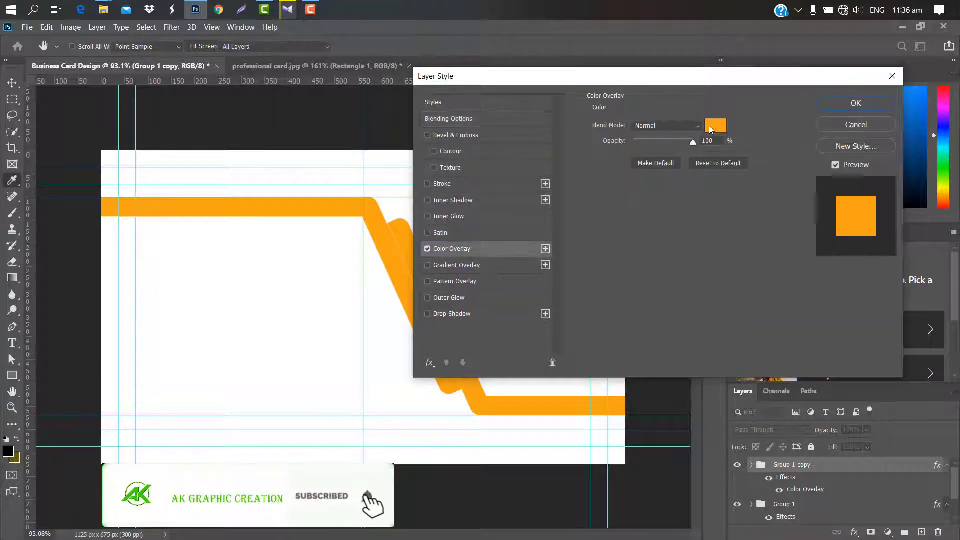
click(710, 125)
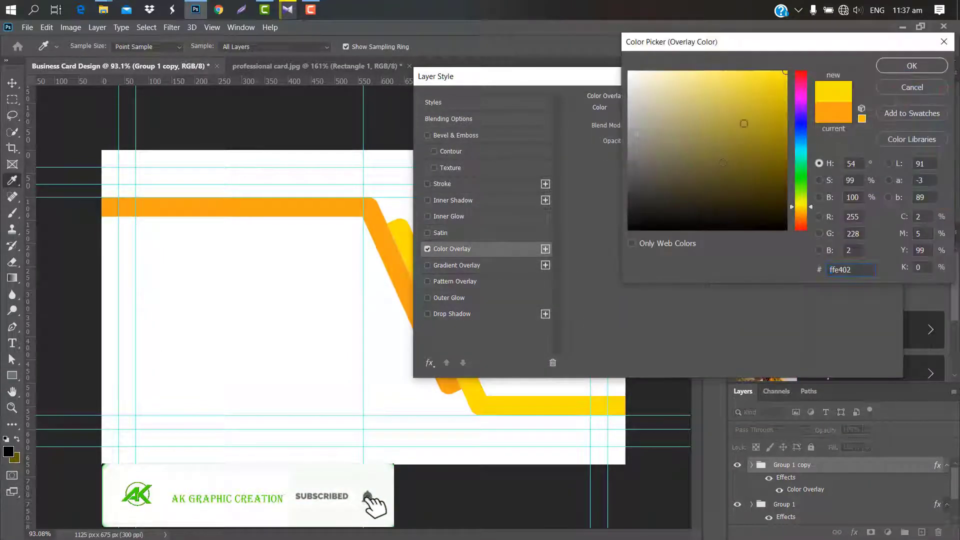
click(906, 65)
click(458, 314)
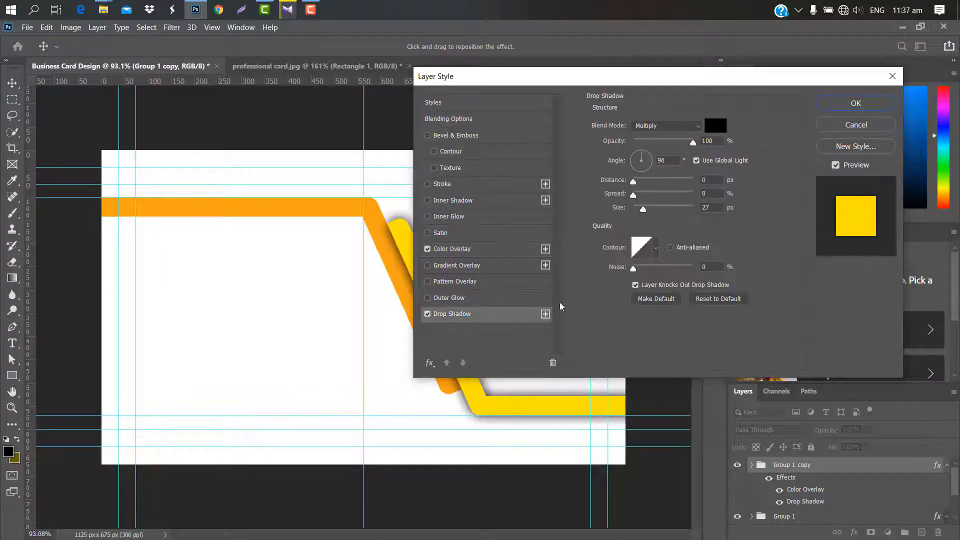
drag(646, 215, 651, 209)
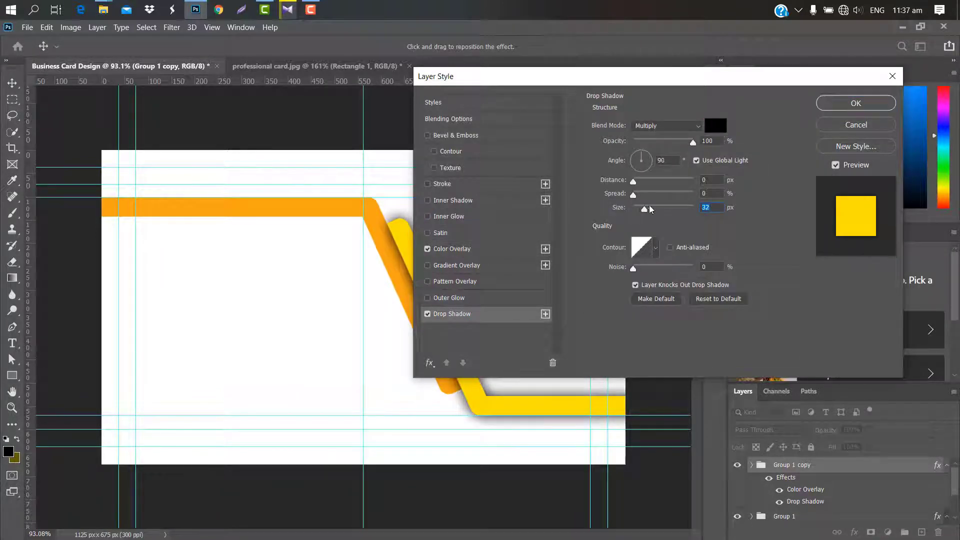
Apply the copy's styles and start a navy pen shape around the stripe's rounded bend.
click(857, 103)
scroll(88, 189, up, 5)
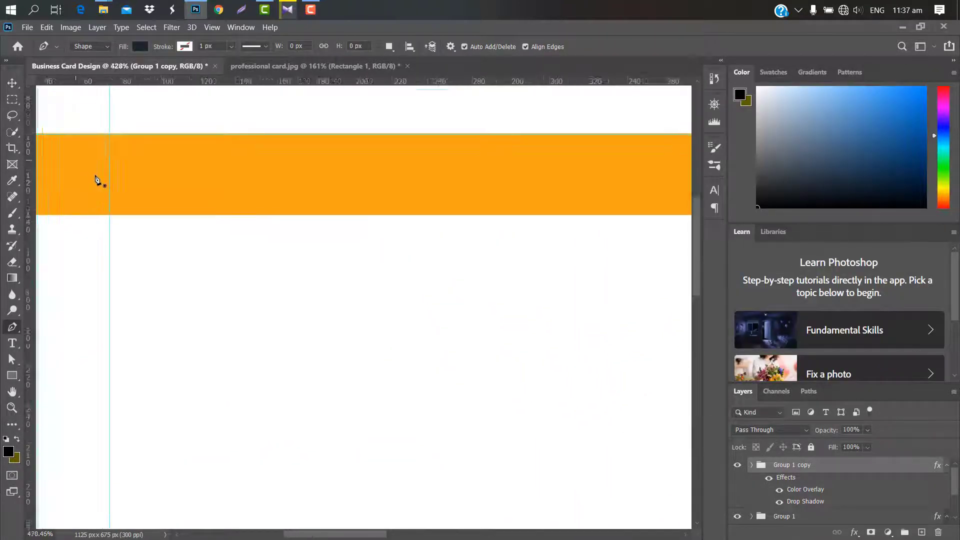
scroll(97, 180, up, 2)
drag(323, 536, 268, 536)
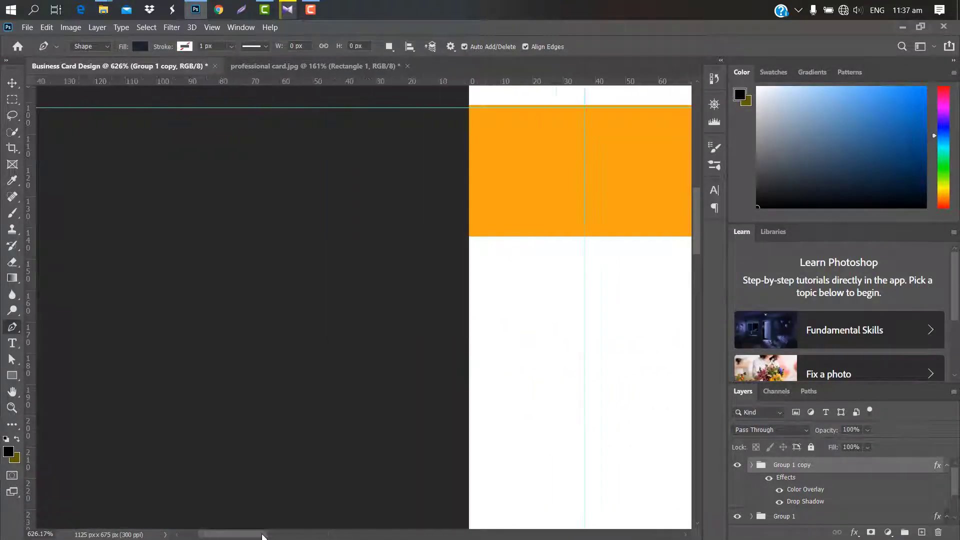
scroll(403, 322, up, 3)
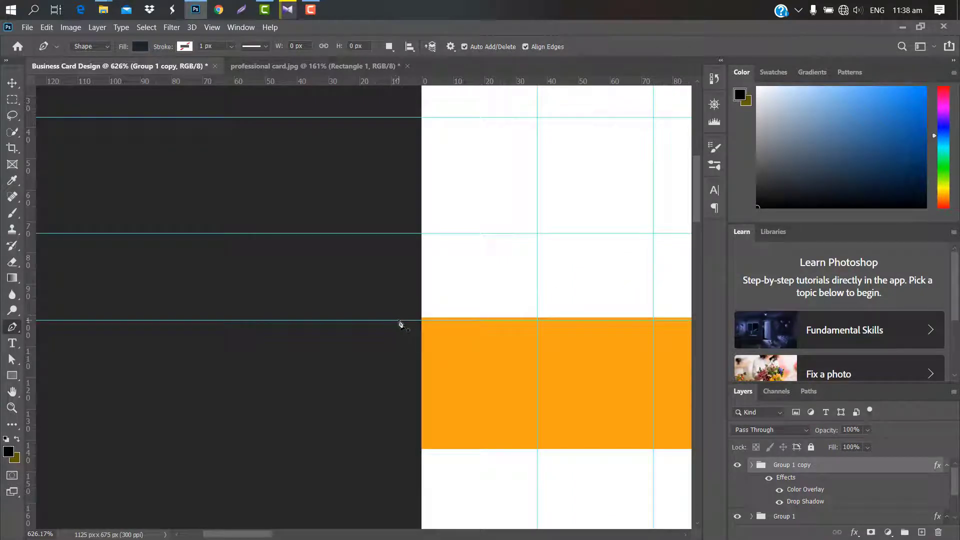
click(400, 323)
scroll(450, 350, right, 10)
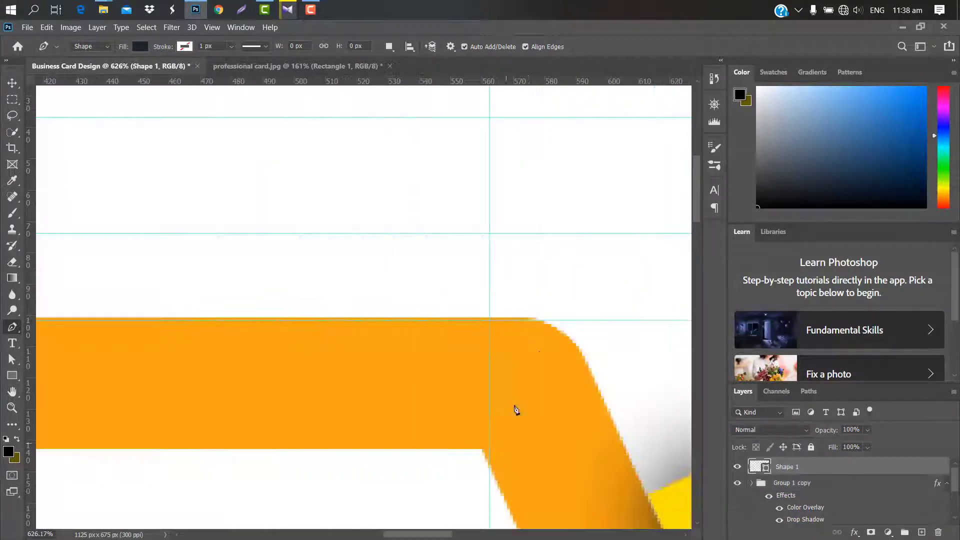
click(539, 320)
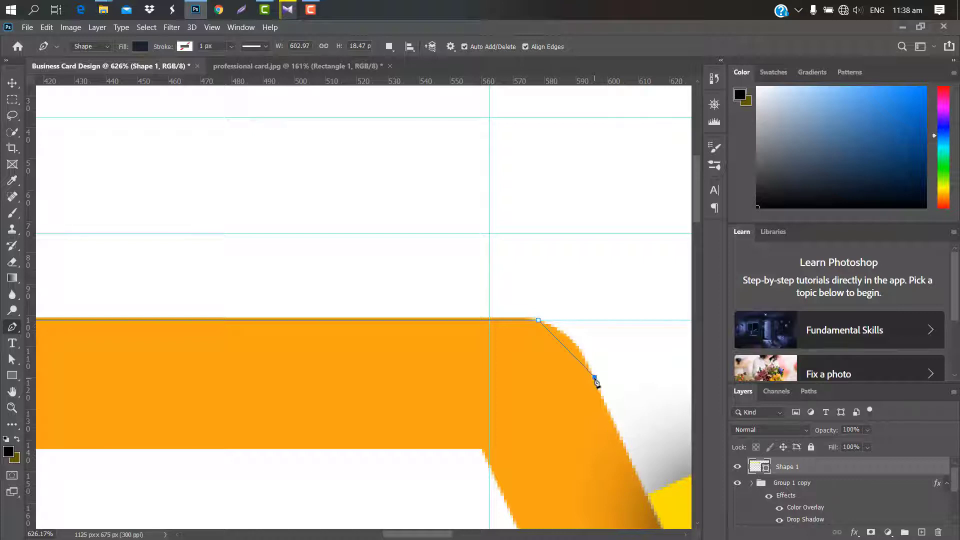
drag(593, 378, 614, 425)
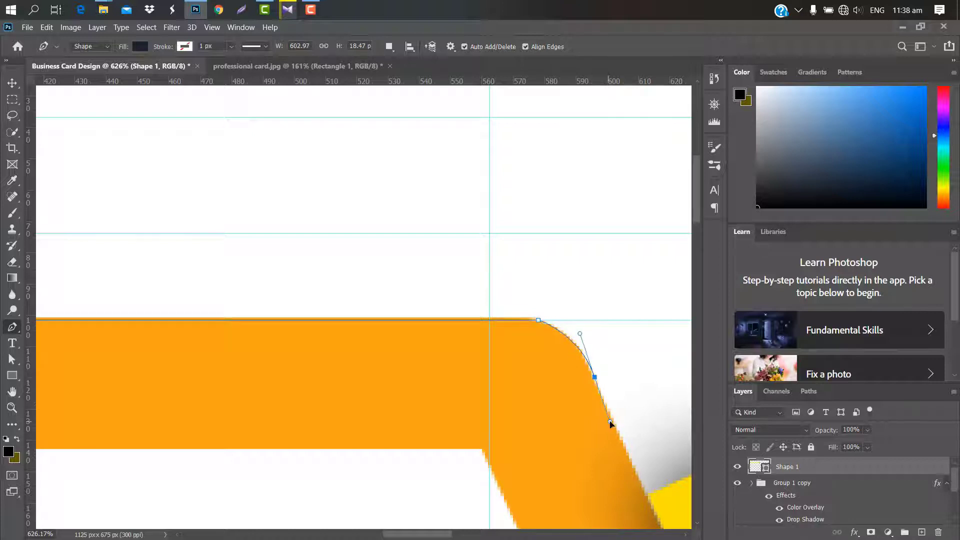
click(595, 378)
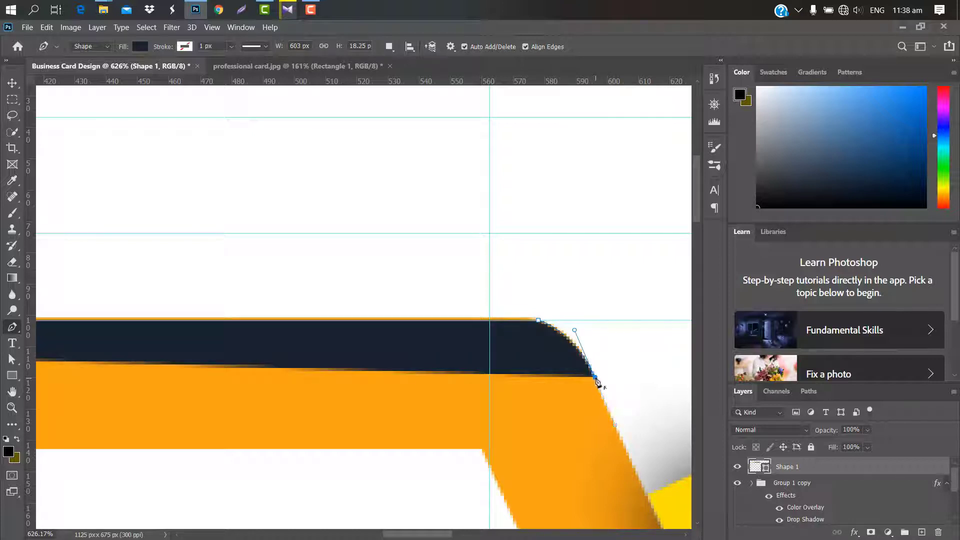
Continue the navy shape down the slanted stripe edges to the card's right and top corners.
click(645, 493)
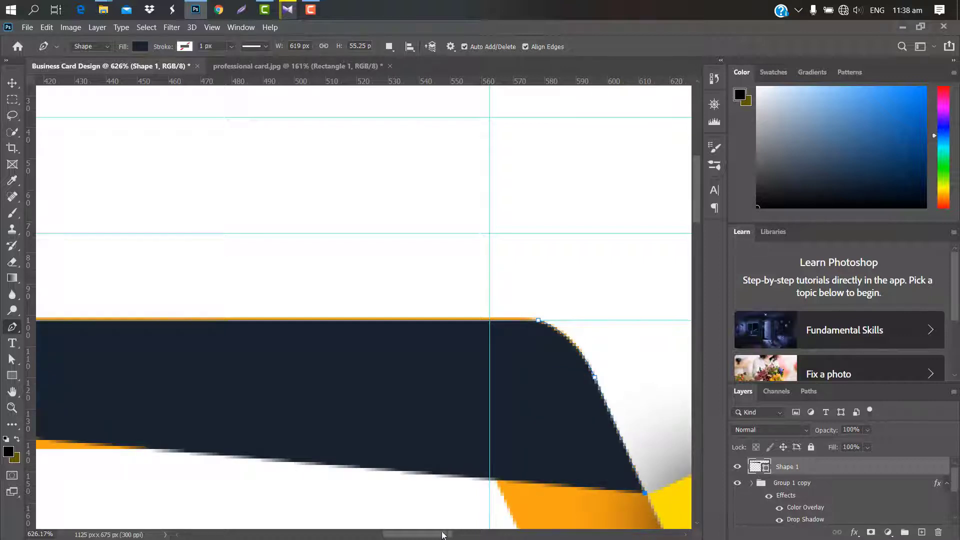
drag(441, 536, 490, 535)
click(405, 461)
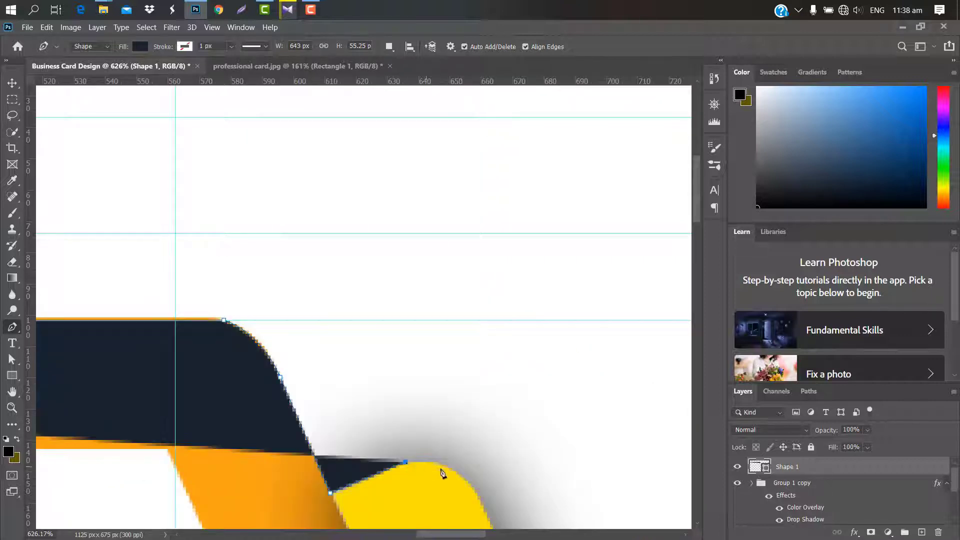
drag(474, 487, 494, 516)
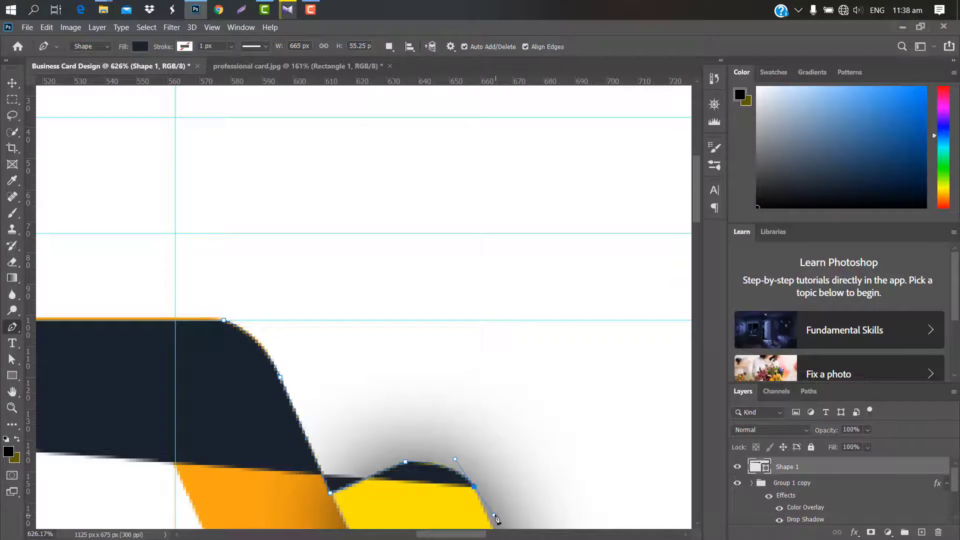
scroll(500, 515, down, 5)
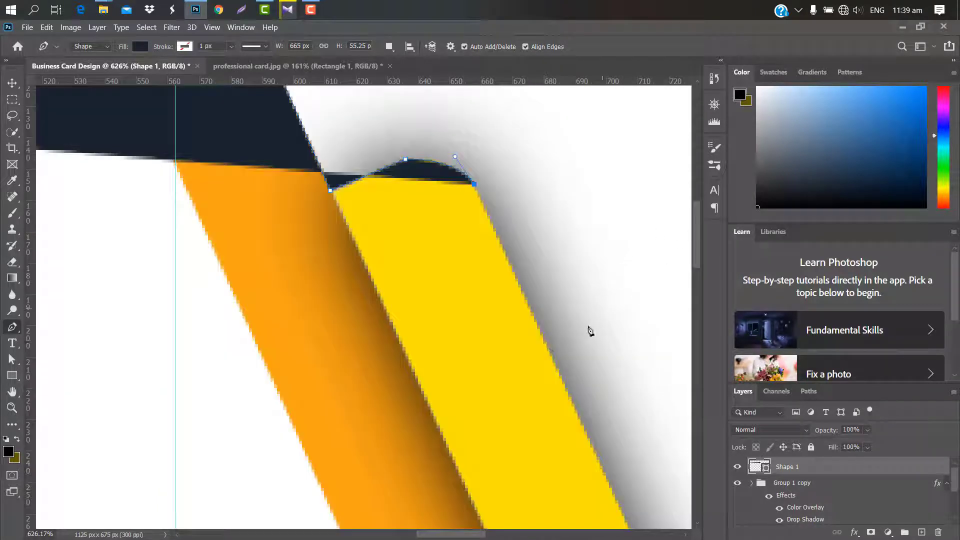
click(567, 236)
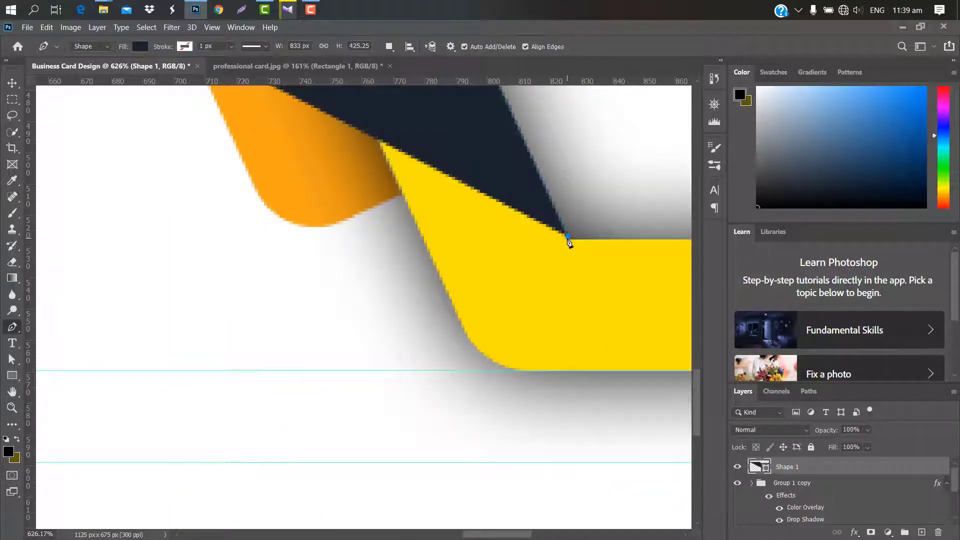
drag(503, 536, 600, 533)
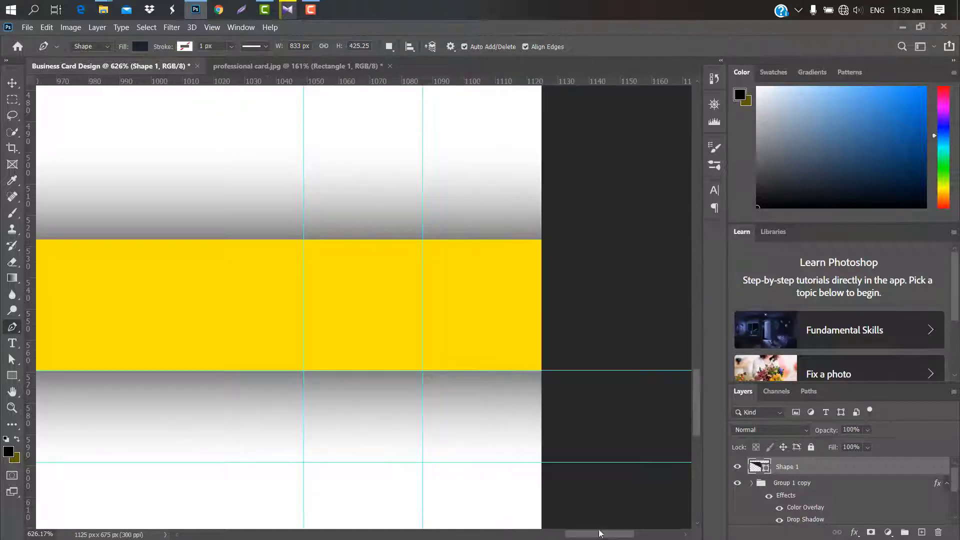
click(549, 244)
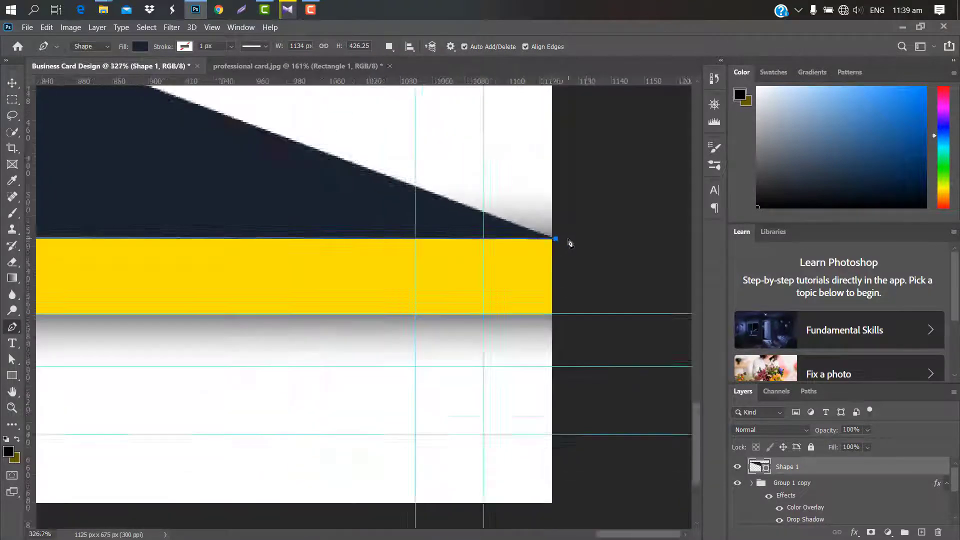
scroll(560, 240, down, 5)
click(642, 137)
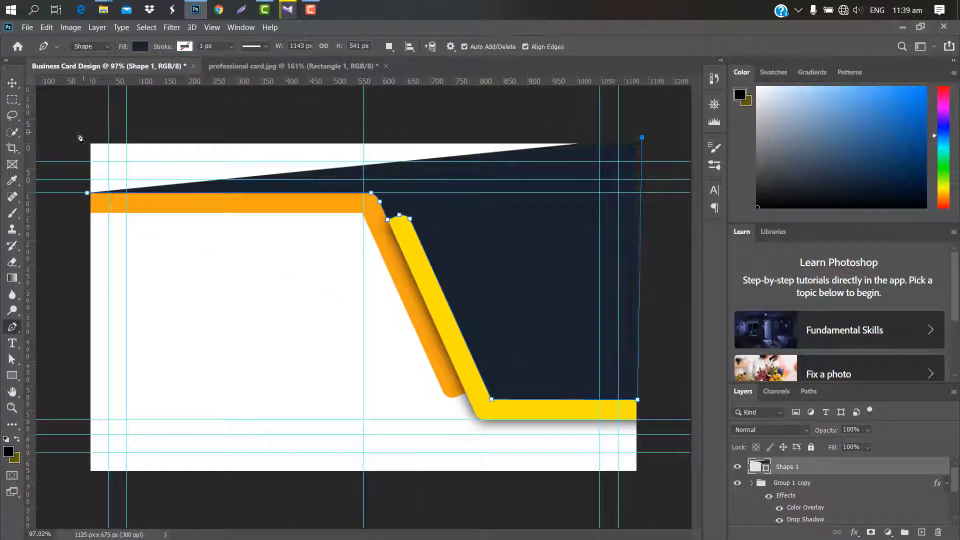
click(81, 133)
Close the navy shape and type the person's name line on the card's left.
click(87, 193)
key(v)
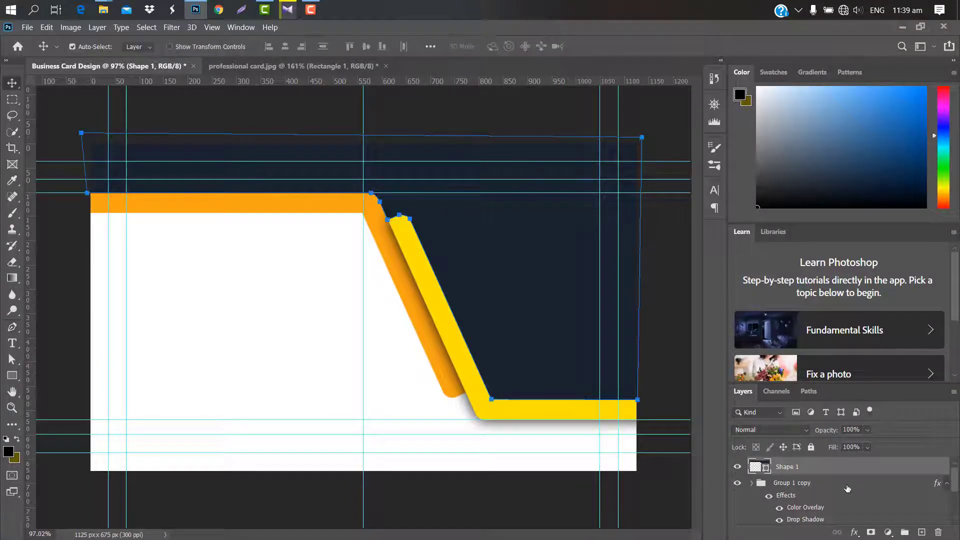
click(800, 482)
key(t)
click(152, 273)
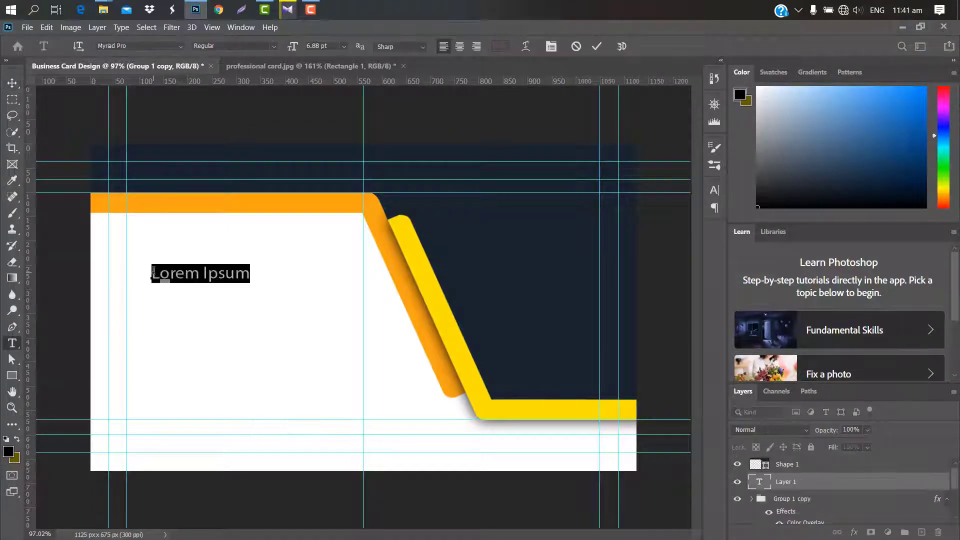
key(BackSpace)
text(H)
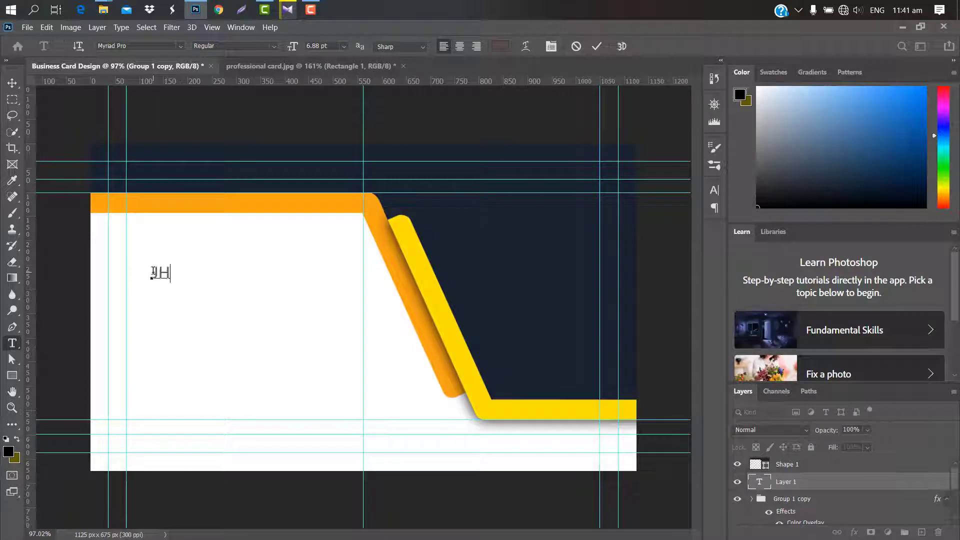
text(ON )
text(SMIT)
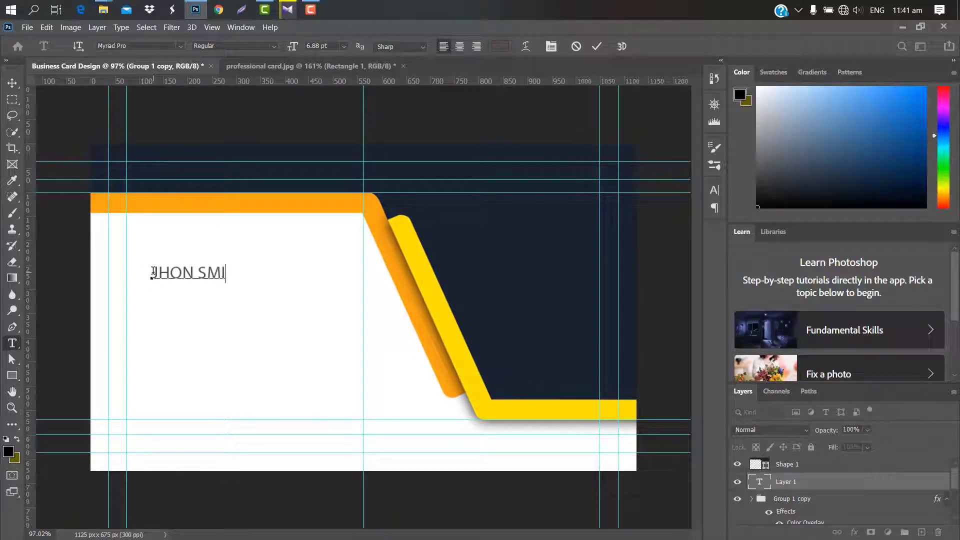
text(H)
Make the first name bold, black 000000, at 12 pt.
drag(194, 273, 145, 276)
click(714, 190)
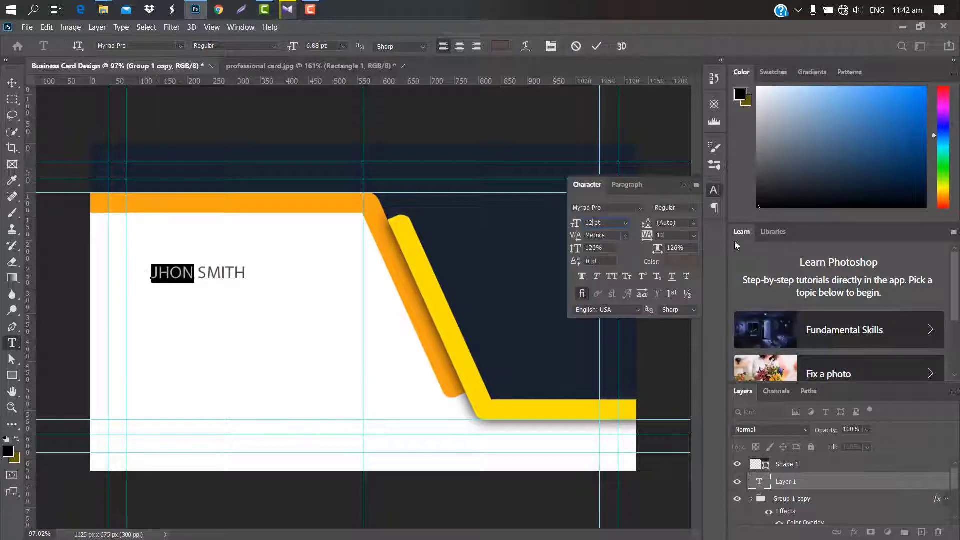
click(695, 207)
click(683, 239)
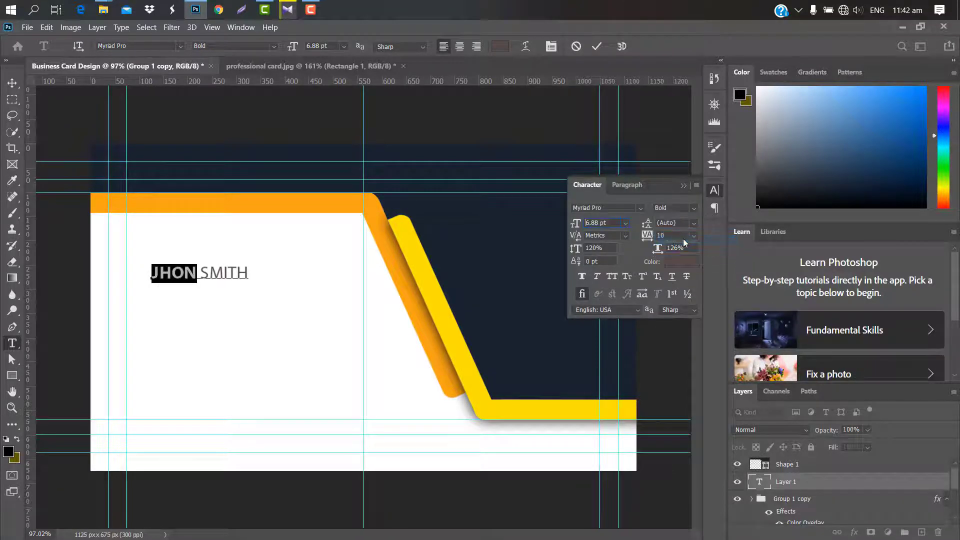
click(673, 262)
text(000000)
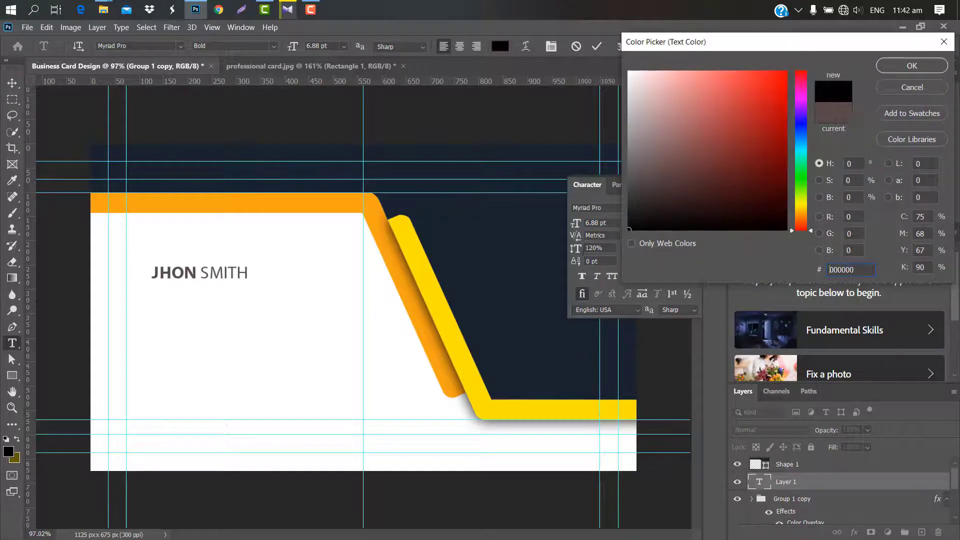
click(909, 66)
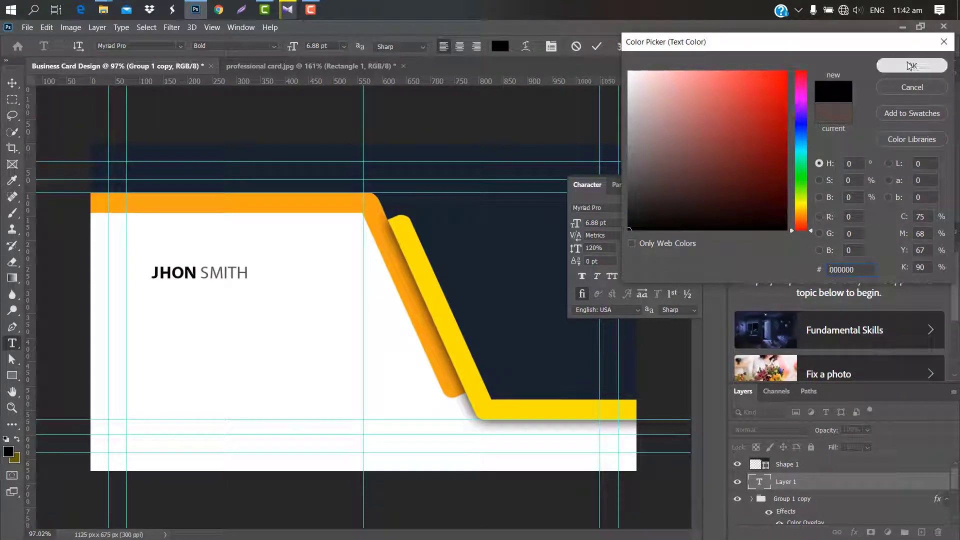
click(579, 223)
text(12)
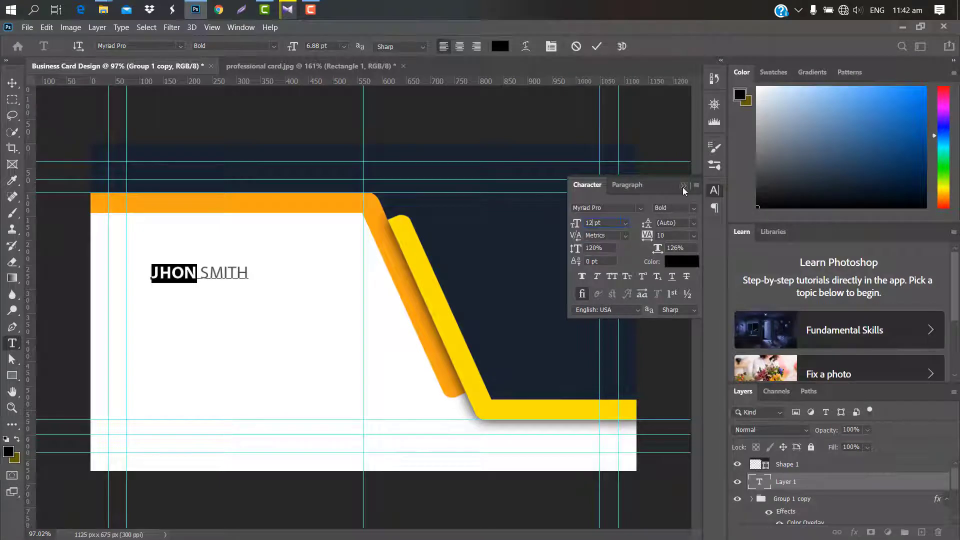
key(Return)
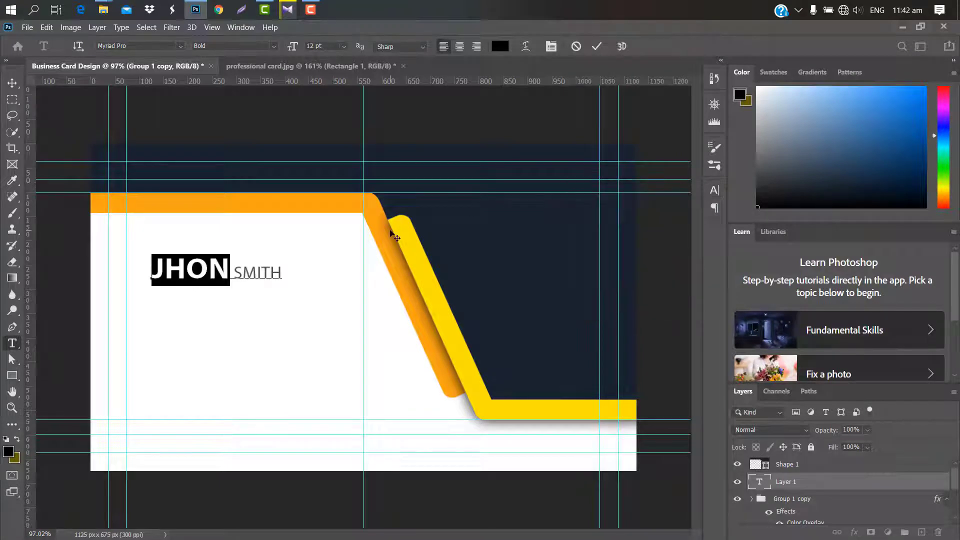
Set the surname to 12 pt and move the name up toward the orange band.
drag(286, 270, 233, 273)
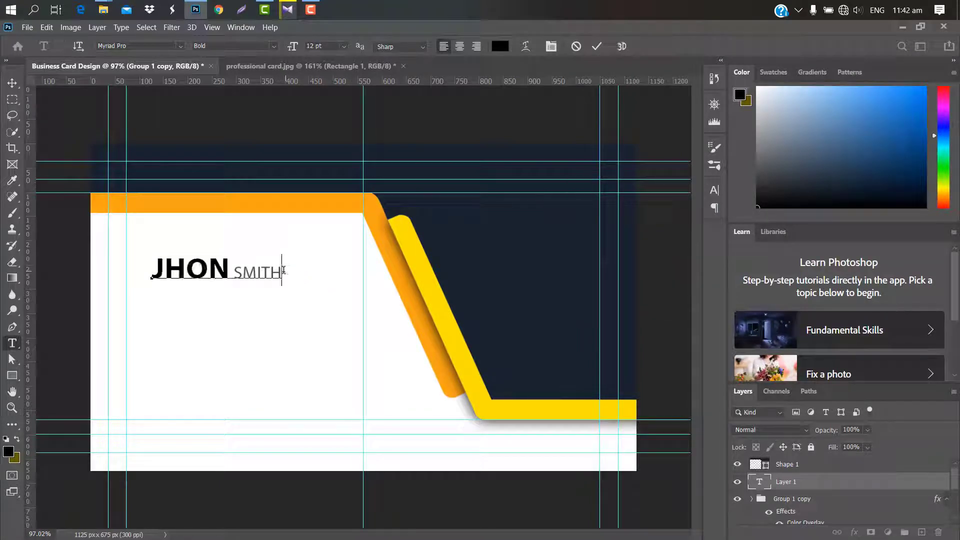
click(714, 190)
text(12)
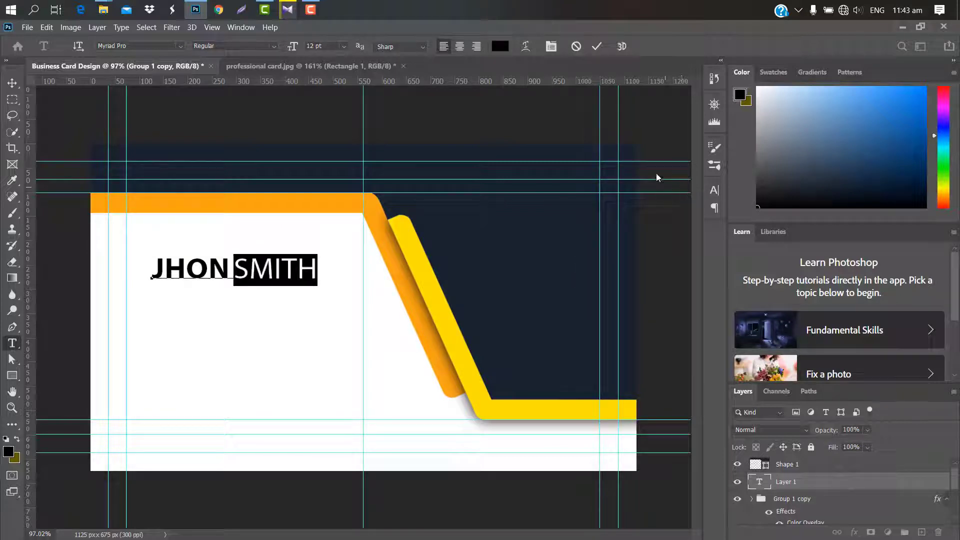
click(597, 46)
key(ctrl+t)
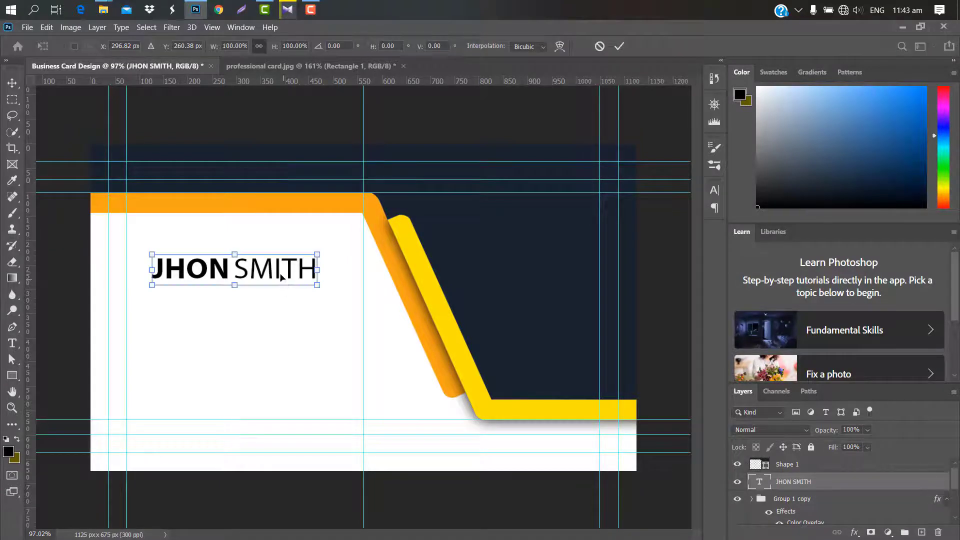
drag(278, 275, 306, 248)
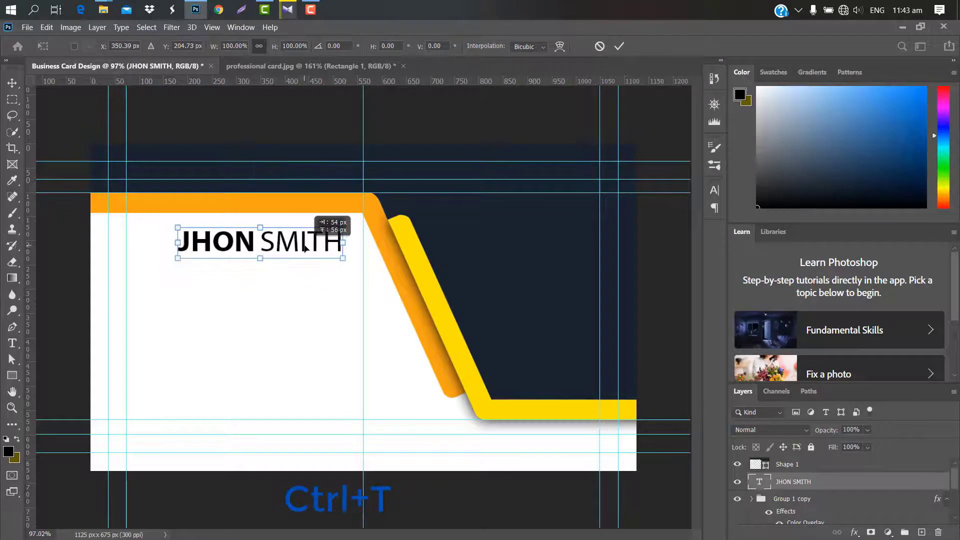
Confirm the name's position and add the CREATIVE DESIGNER title below it.
click(620, 46)
click(189, 269)
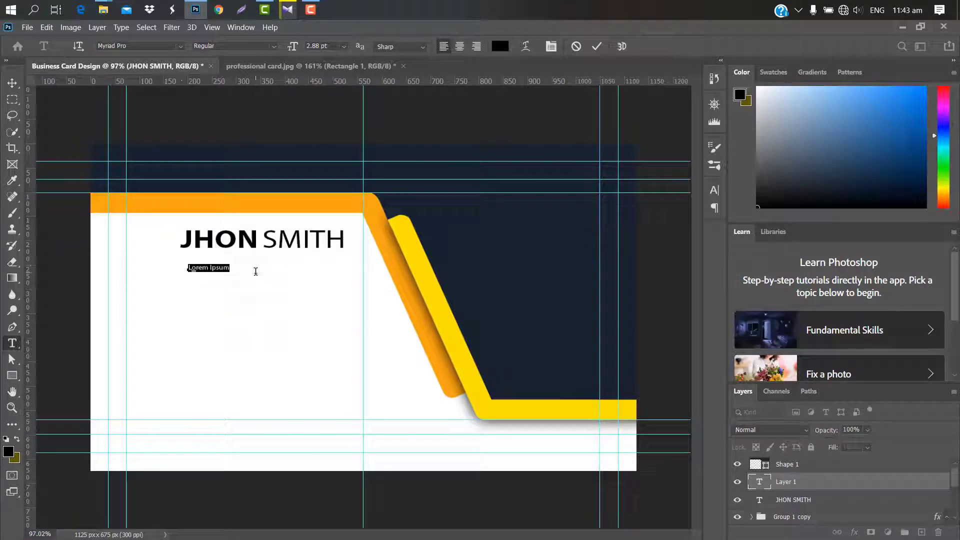
key(BackSpace)
text(CREATIVE DES)
text(IVE DESI)
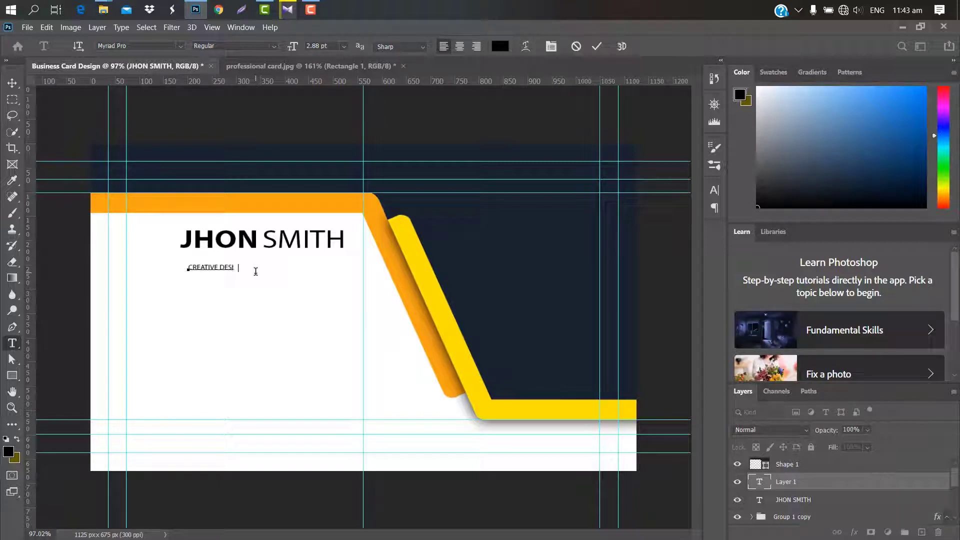
text(ER)
click(529, 137)
Set the title to 5.88 pt in dark grey 534646.
click(714, 190)
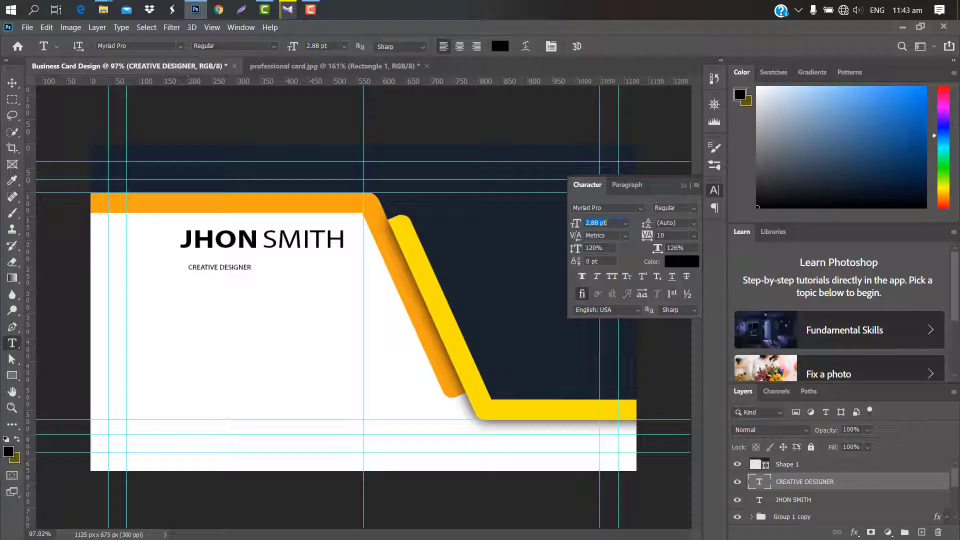
drag(576, 226, 580, 226)
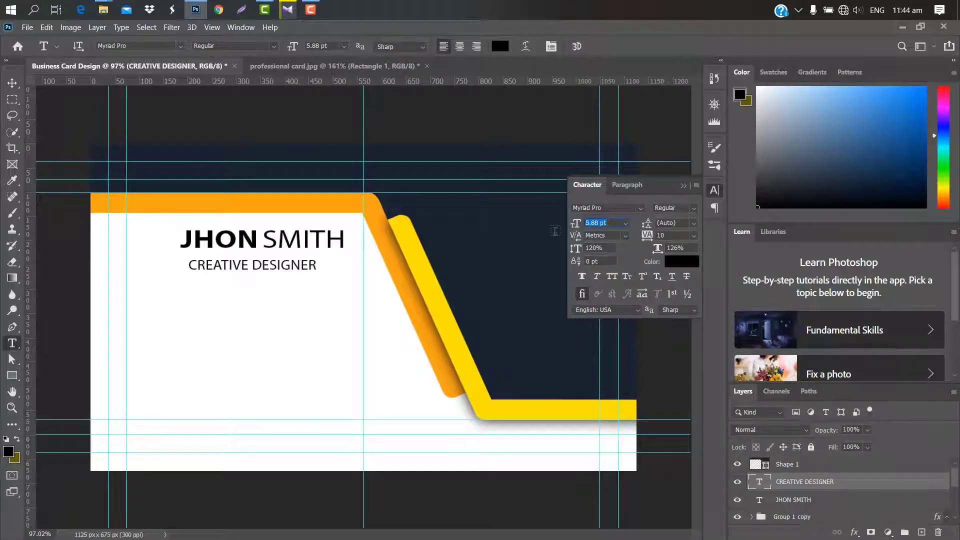
click(685, 262)
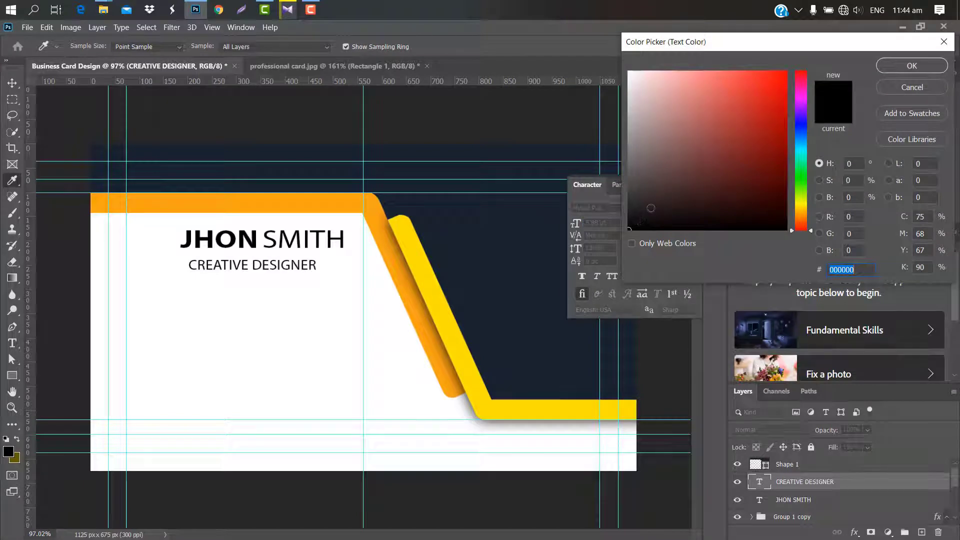
drag(651, 208, 640, 164)
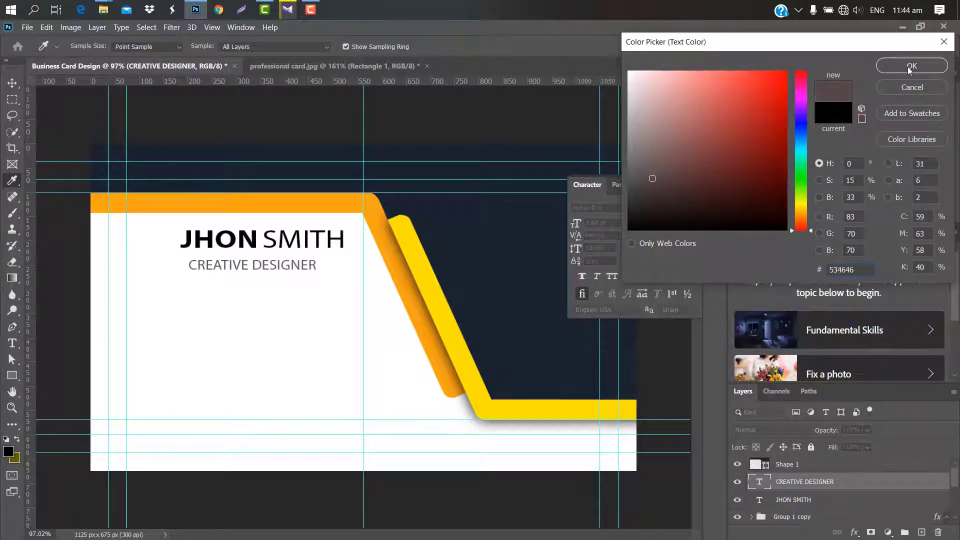
key(Return)
click(683, 186)
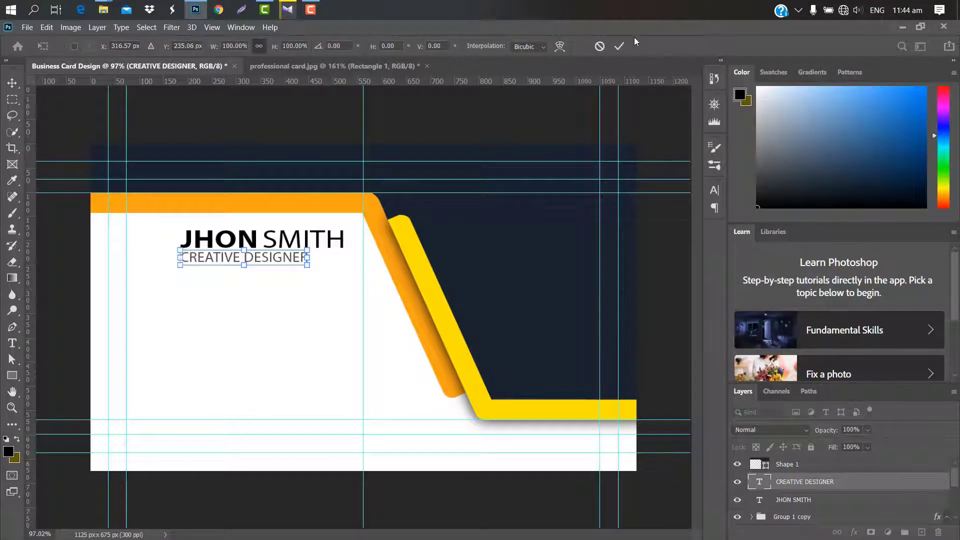
click(620, 41)
Draw a 166 × 3 px rectangle under the title and fill it black 000000.
click(12, 376)
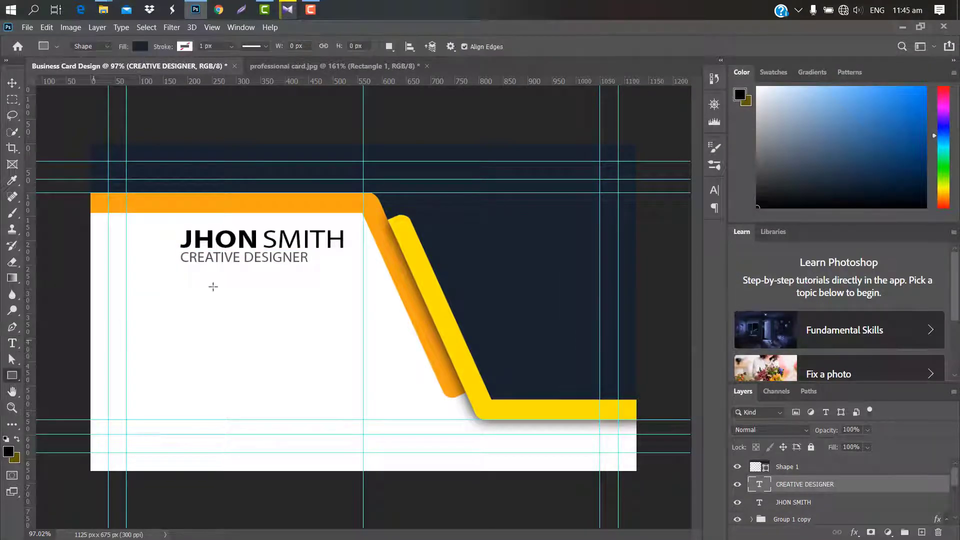
drag(183, 271, 266, 272)
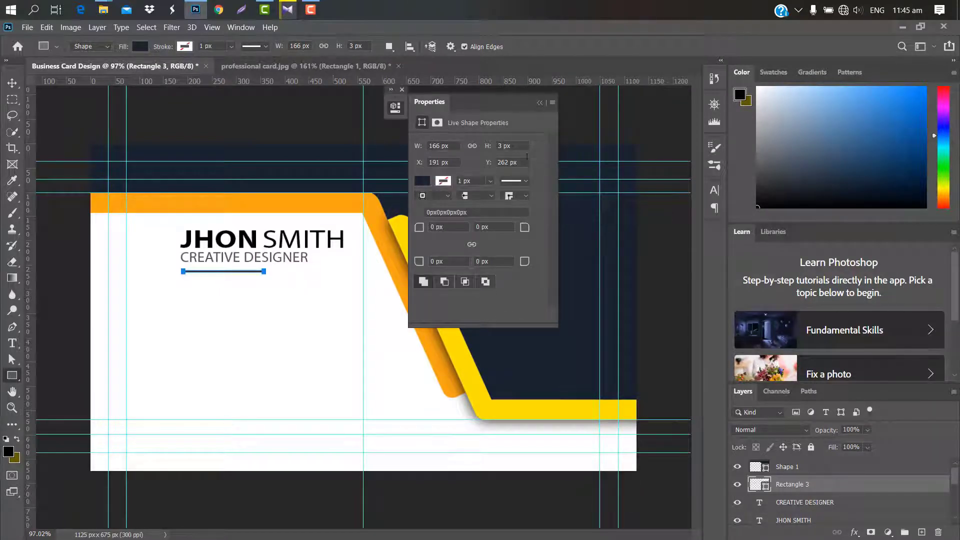
click(540, 104)
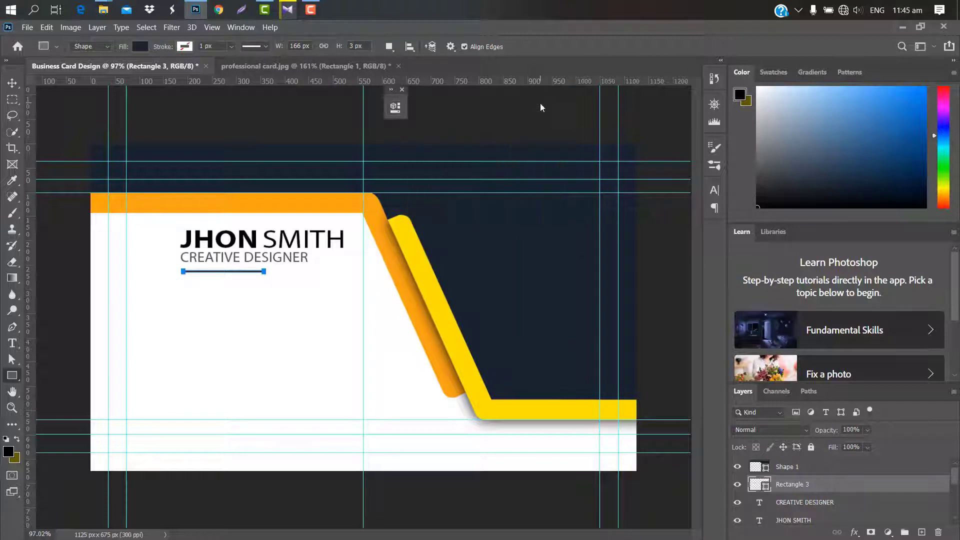
double_click(759, 484)
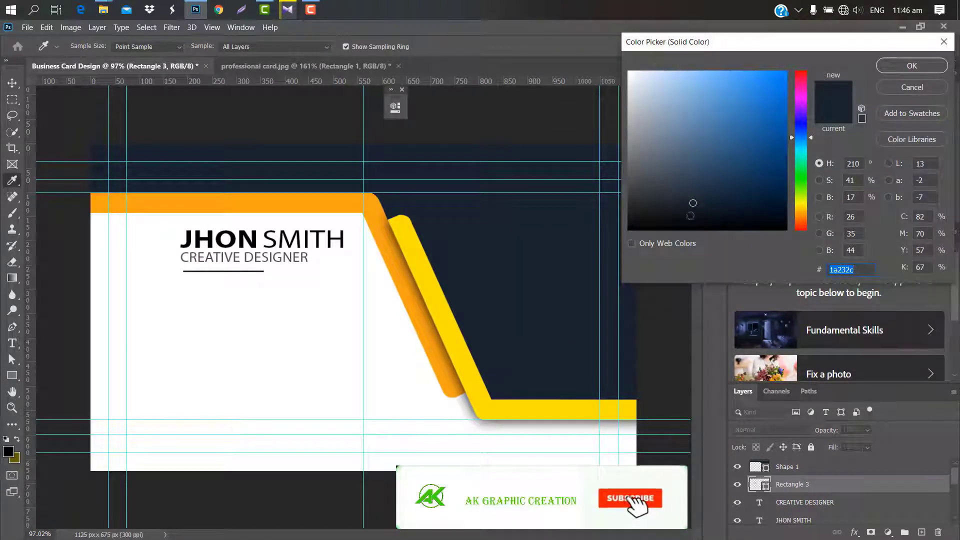
drag(693, 203, 617, 232)
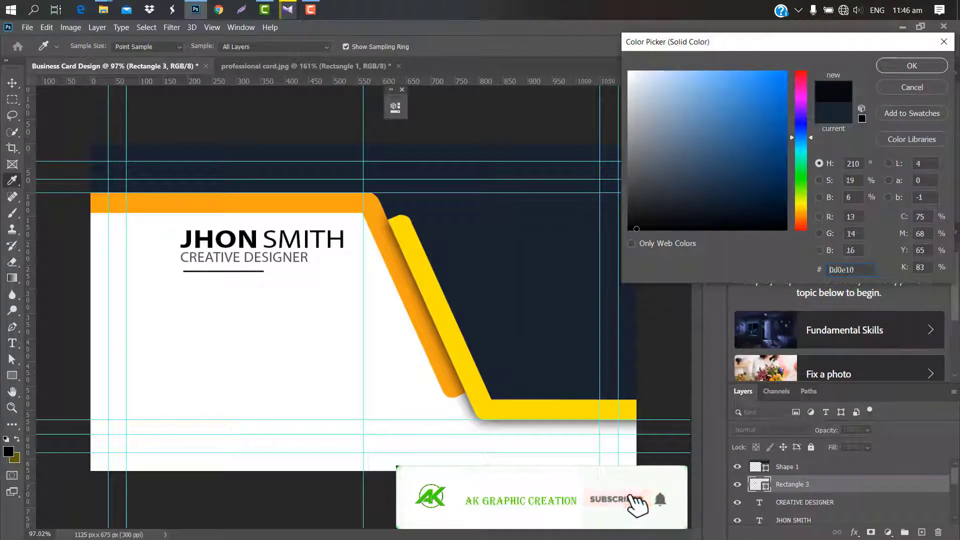
click(896, 66)
Place the name_name_1400739 person icon, scaled to about 2.75%, just left of the name.
key(v)
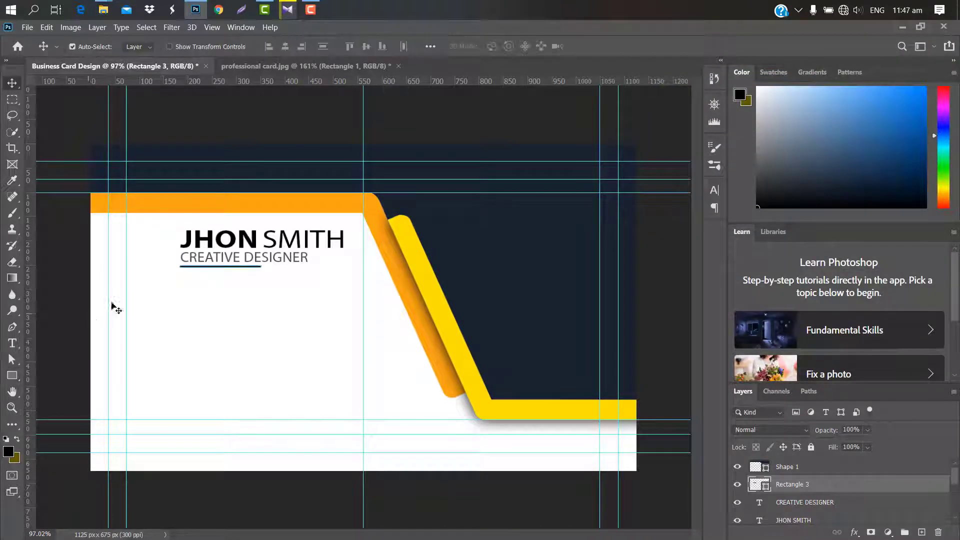
click(900, 27)
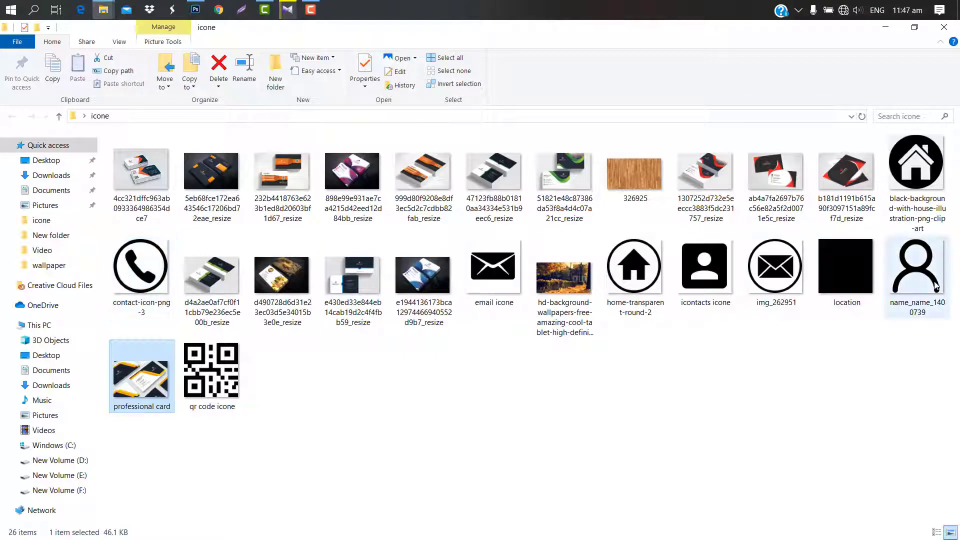
mouse_move(917, 270)
mouse_down()
mouse_move(314, 85)
mouse_move(199, 83)
mouse_move(300, 200)
mouse_up()
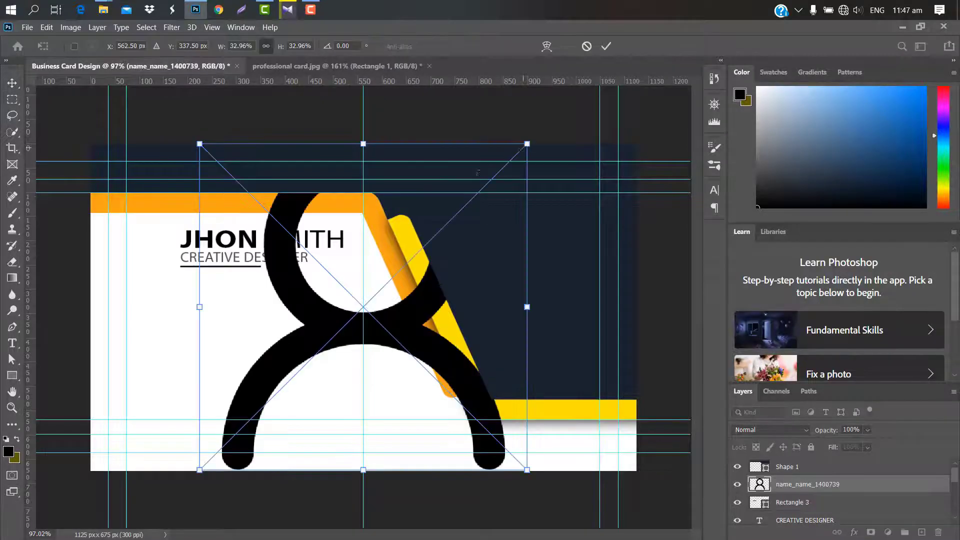
mouse_move(532, 146)
mouse_down()
mouse_move(281, 389)
mouse_move(183, 260)
mouse_up()
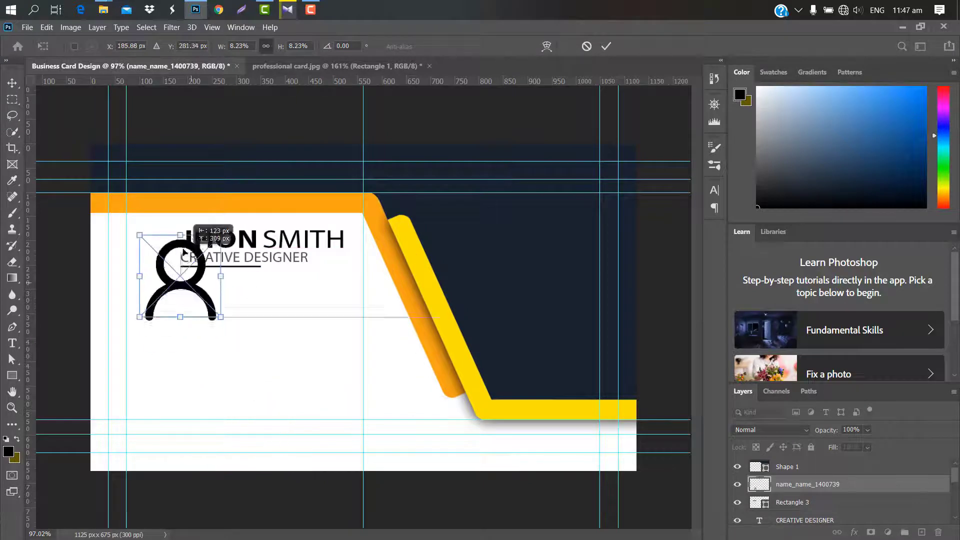
drag(220, 317, 173, 253)
click(608, 46)
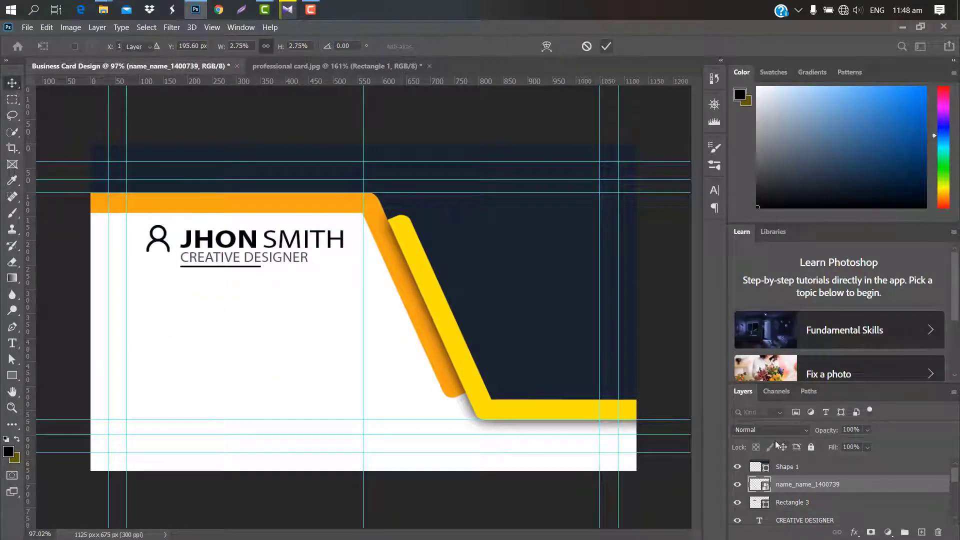
Give the person icon a yellow Color Overlay and add a vertical guide near the card's left.
double_click(825, 482)
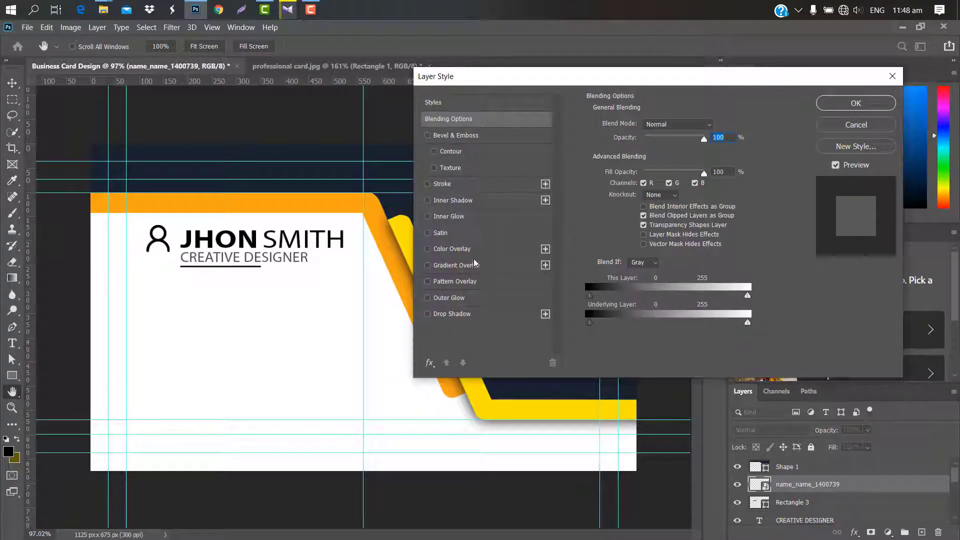
click(478, 248)
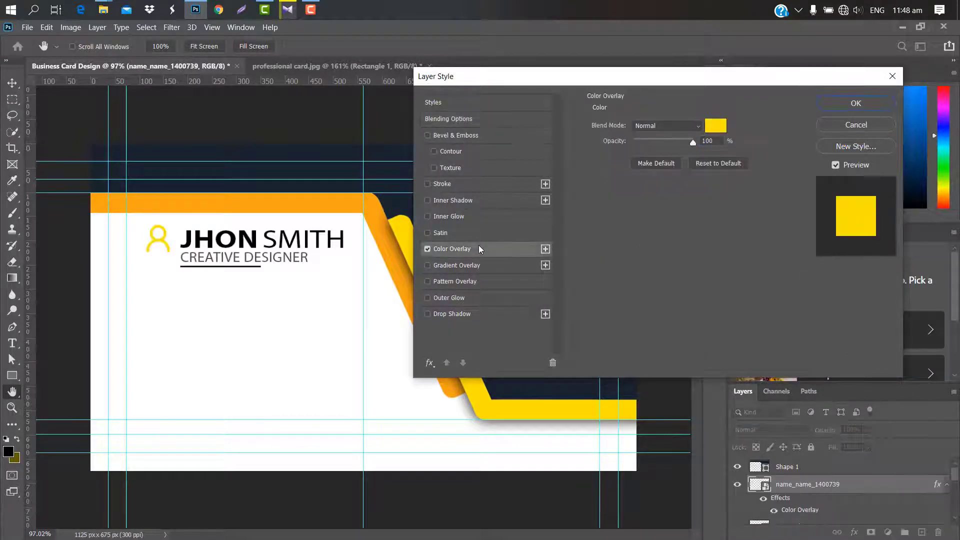
click(865, 103)
drag(31, 306, 137, 310)
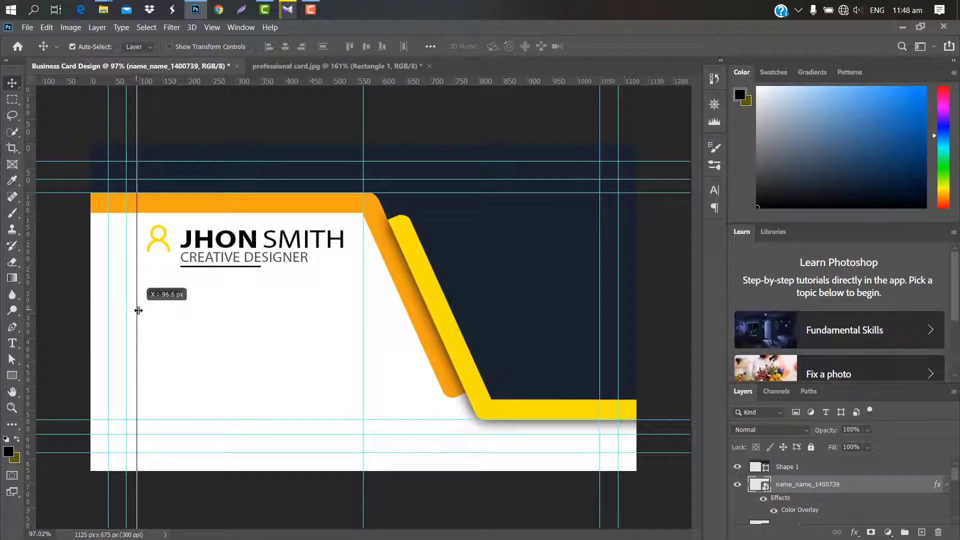
Adjust the left vertical guides and place a small contact-icon-png-3 phone icon below the name.
drag(138, 310, 146, 311)
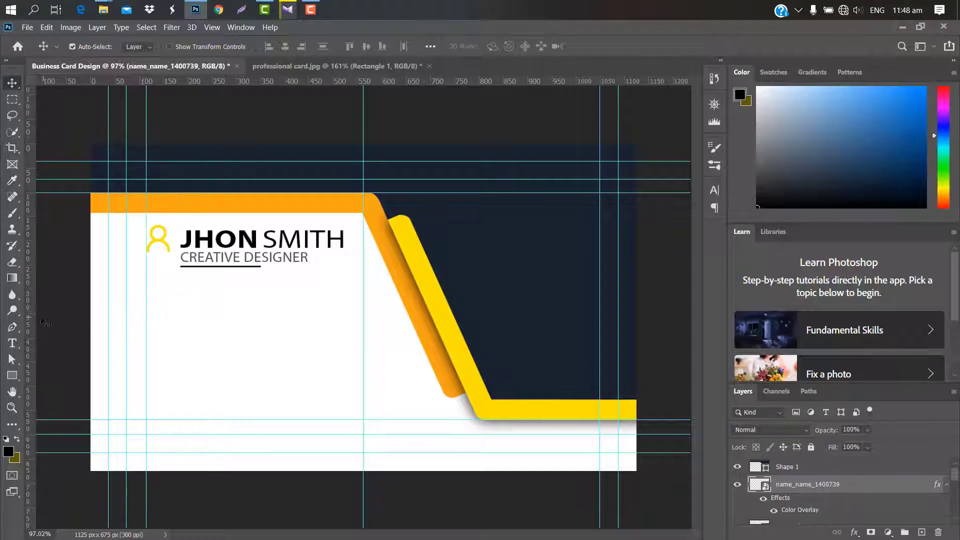
drag(30, 323, 170, 323)
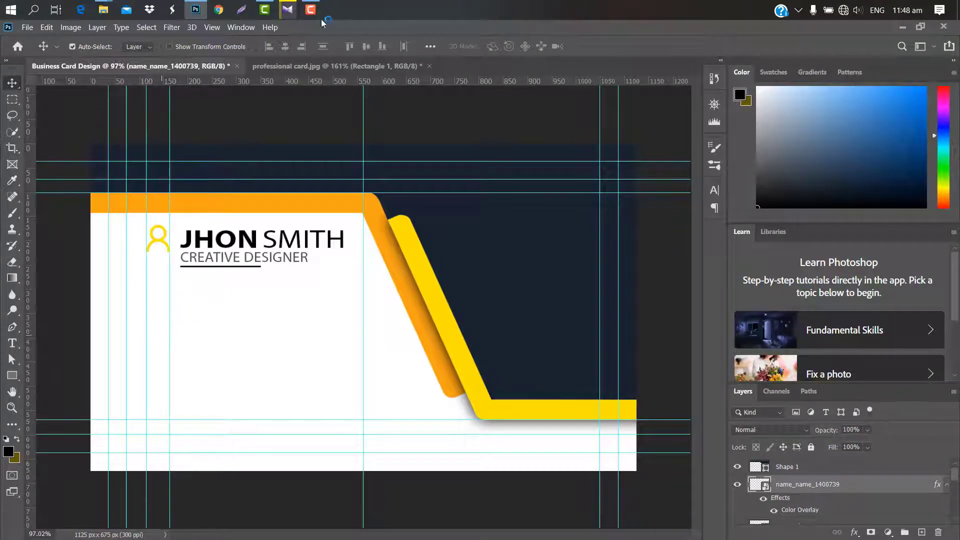
click(902, 27)
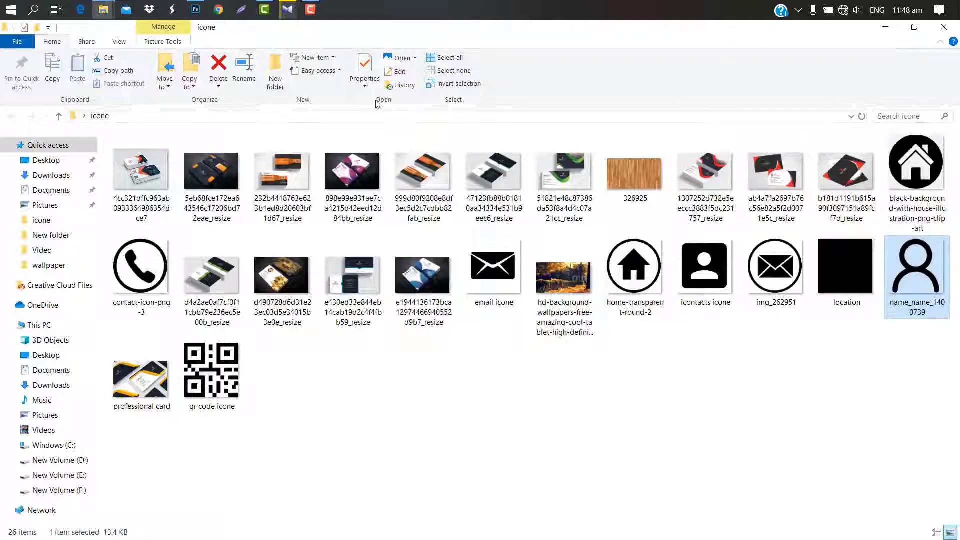
mouse_move(143, 260)
mouse_down()
mouse_move(199, 16)
mouse_move(217, 315)
mouse_up()
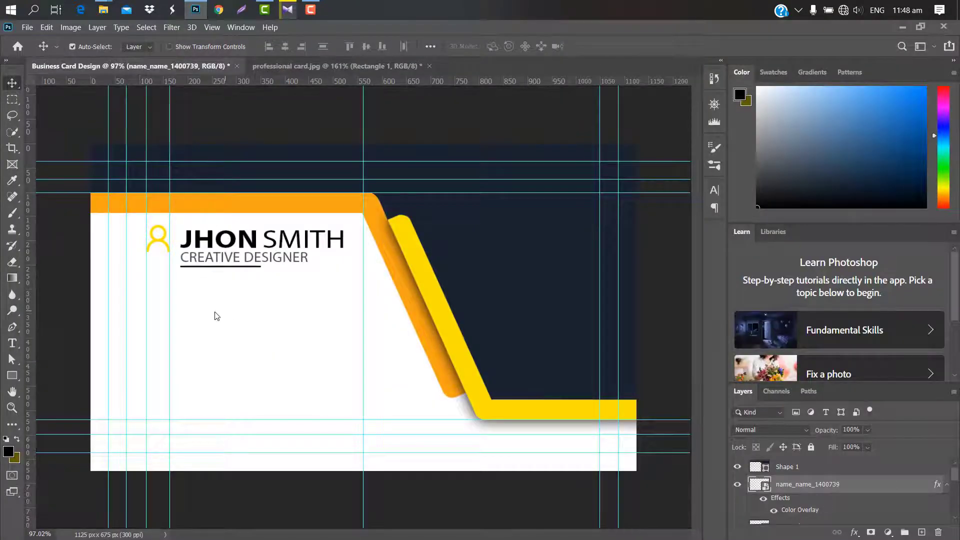
drag(311, 271, 257, 287)
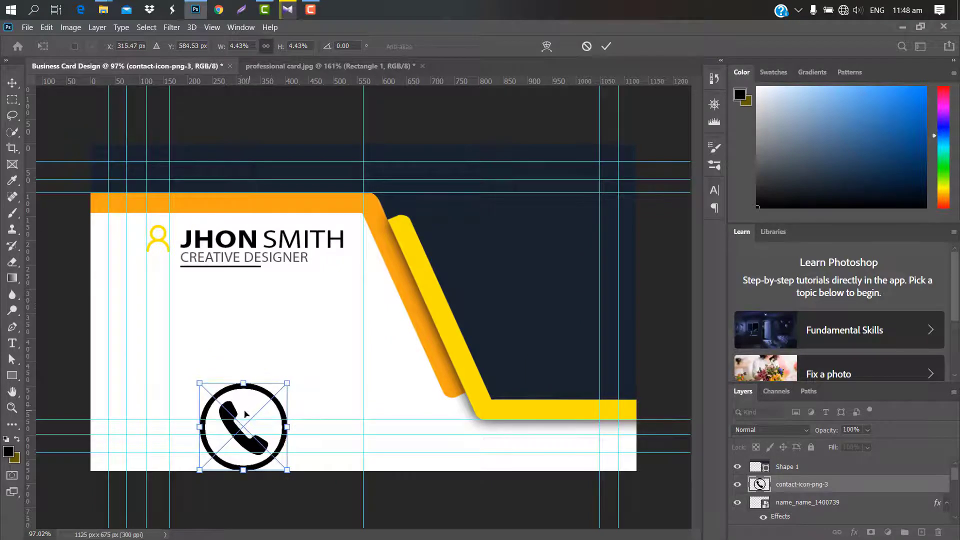
mouse_move(235, 360)
mouse_down()
mouse_move(242, 310)
mouse_move(155, 285)
mouse_up()
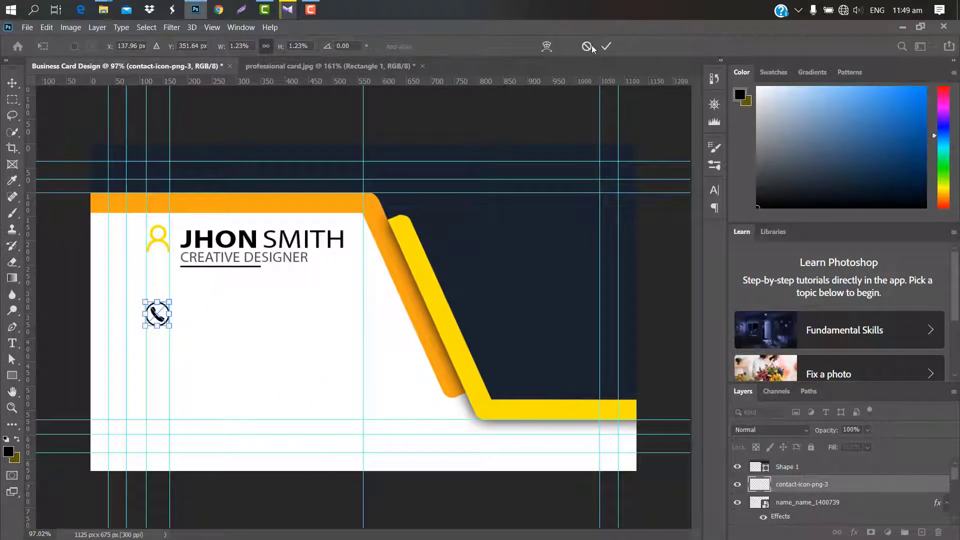
click(607, 46)
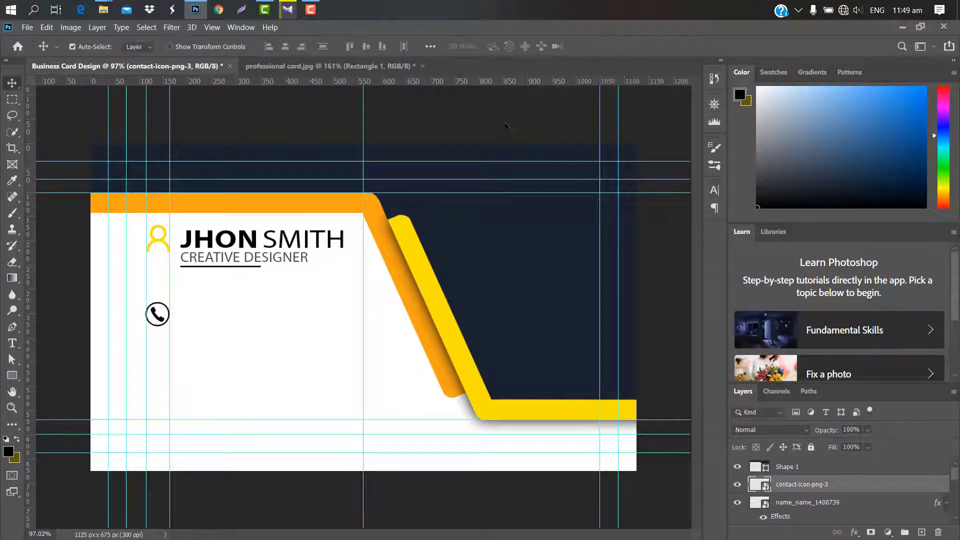
Place the img_262951 envelope icon, scaled small, beneath the phone icon.
click(905, 27)
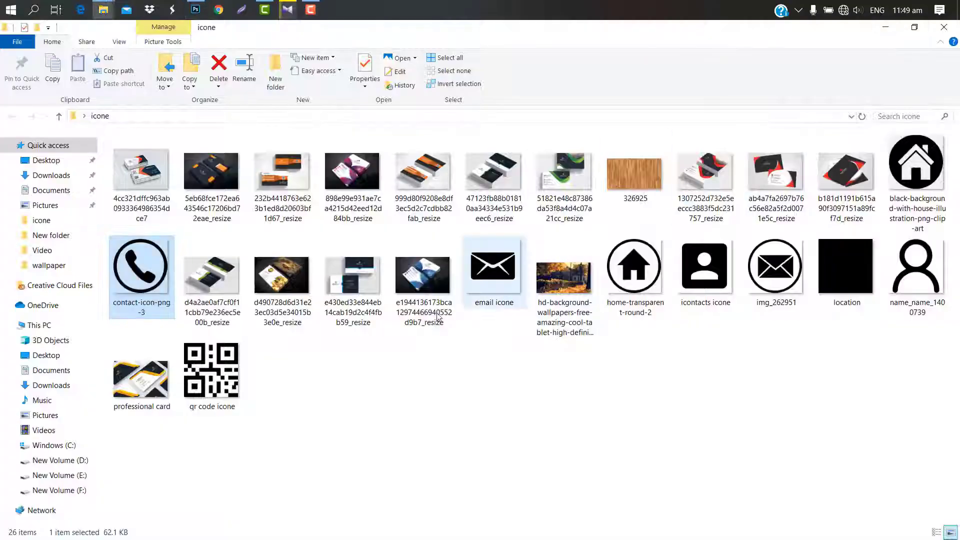
click(762, 293)
drag(763, 293, 193, 33)
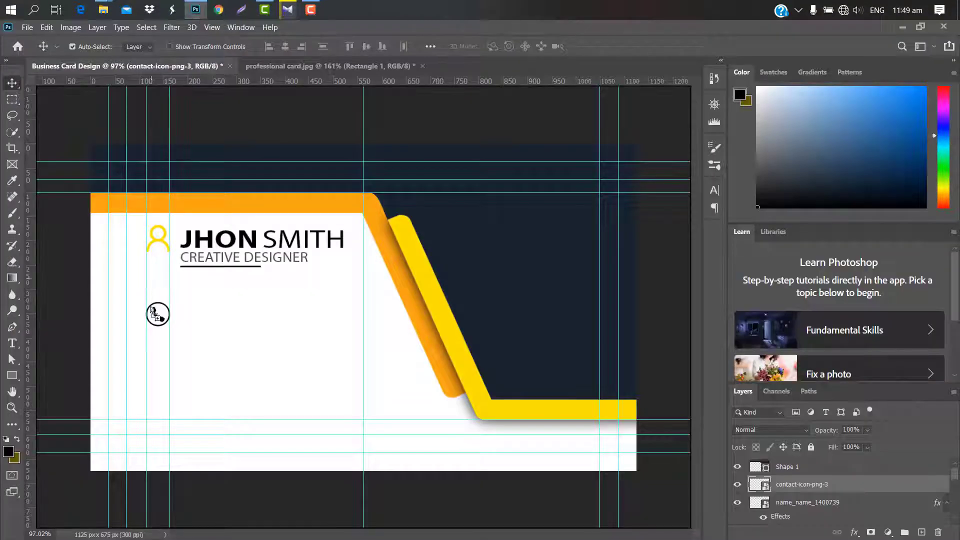
drag(193, 33, 159, 359)
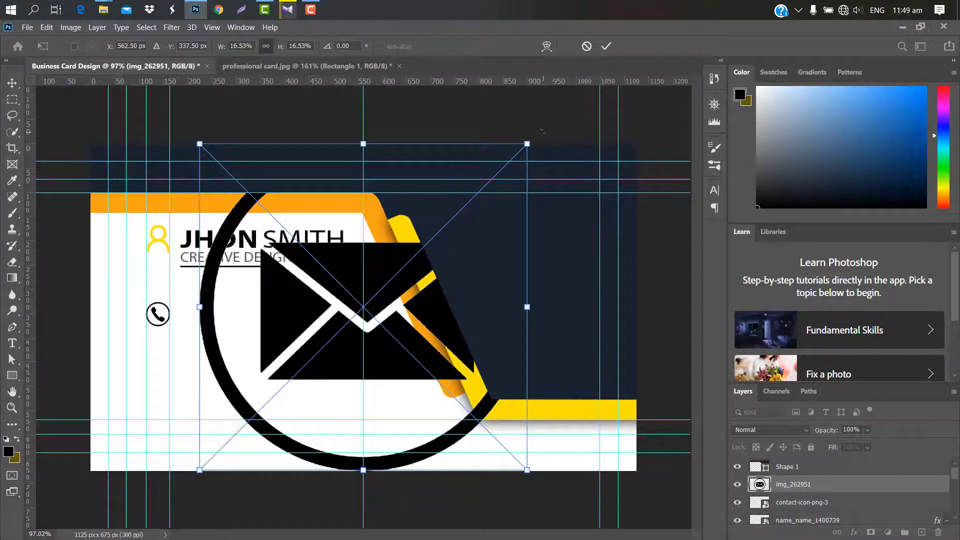
mouse_move(527, 144)
mouse_down()
mouse_move(311, 343)
mouse_move(172, 341)
mouse_up()
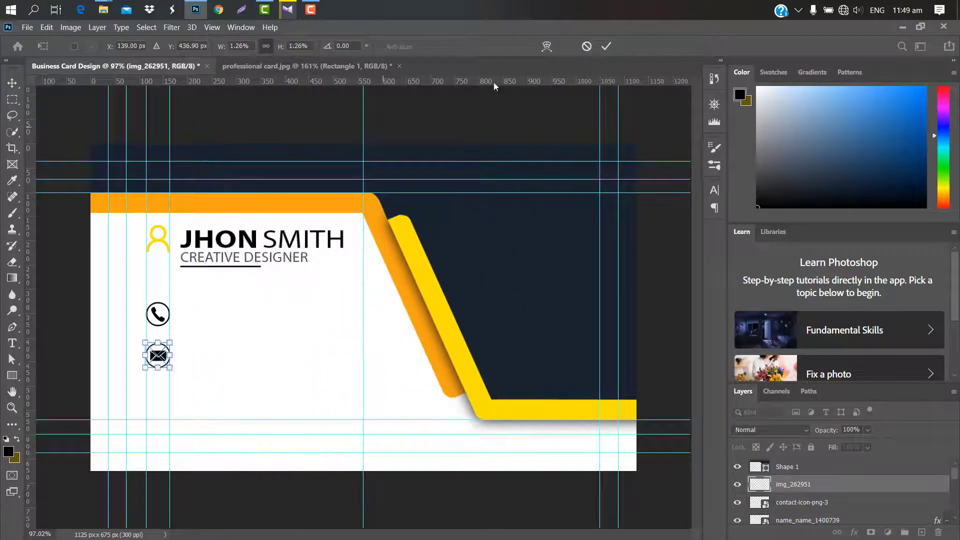
click(607, 48)
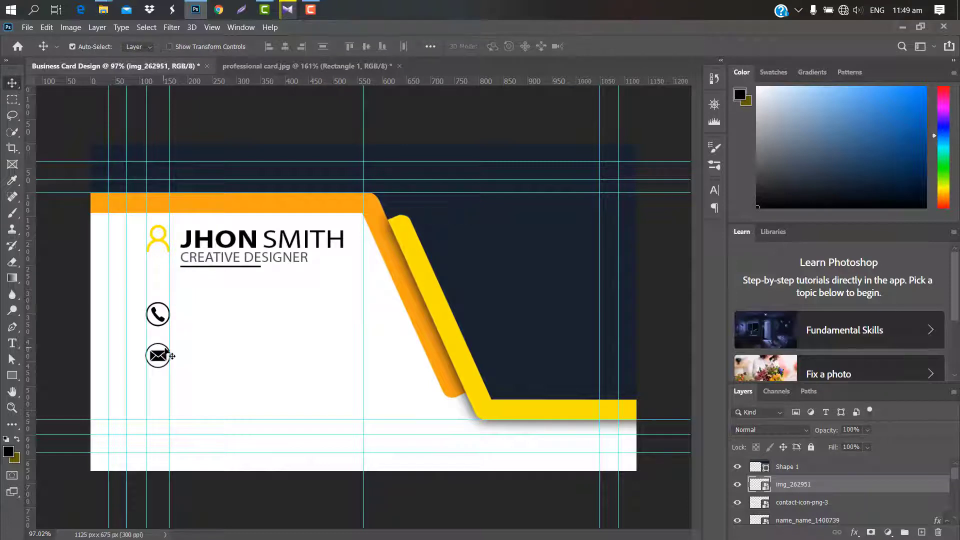
Place the home-transparent-round-2 home icon, scaled small, below the envelope icon.
click(904, 28)
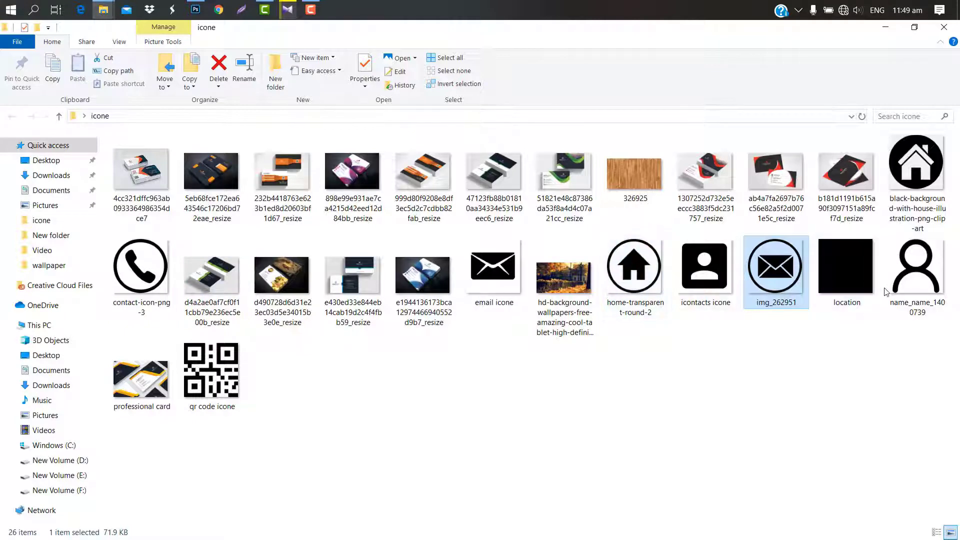
mouse_move(634, 273)
mouse_down()
mouse_move(251, 50)
mouse_move(283, 324)
mouse_up()
mouse_move(527, 144)
mouse_down()
mouse_move(231, 441)
mouse_move(158, 398)
mouse_up()
click(607, 46)
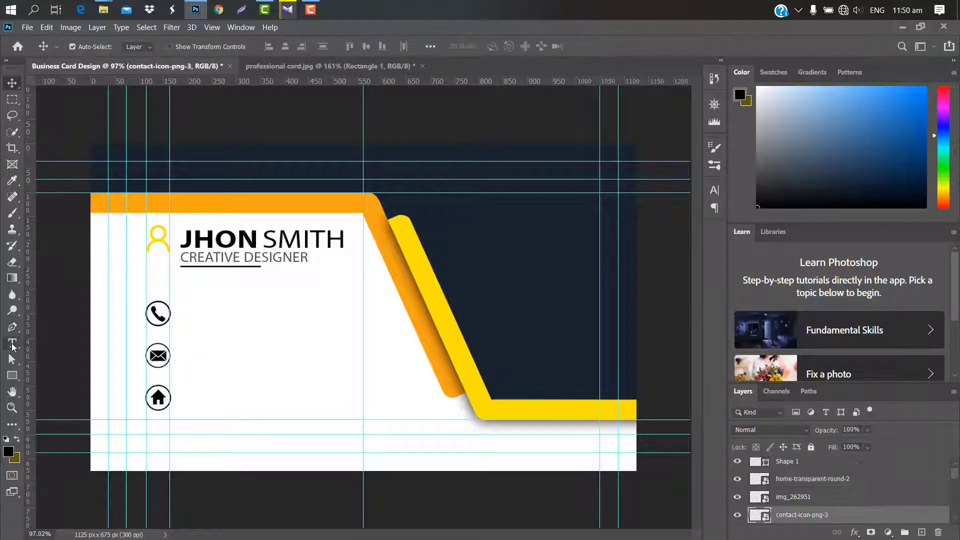
key(t)
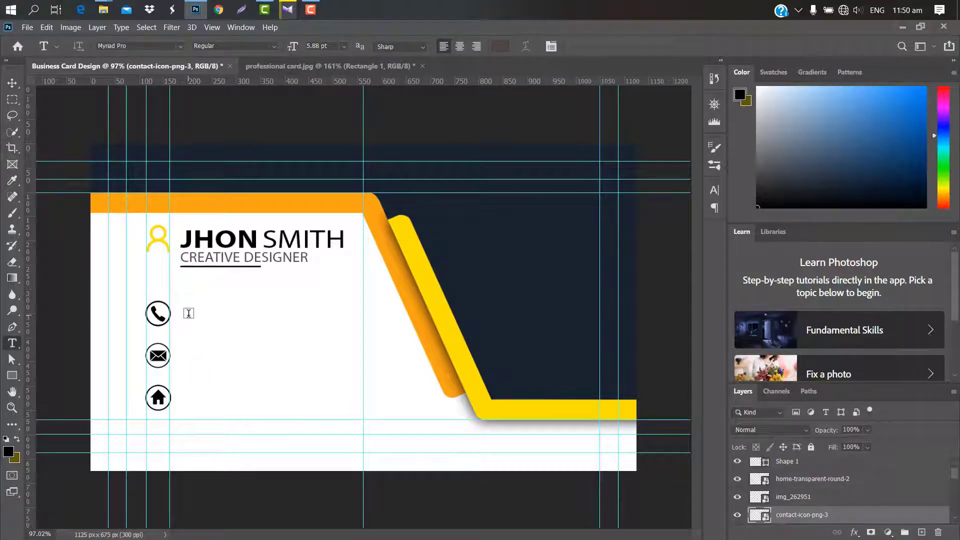
click(189, 313)
key(BackSpace)
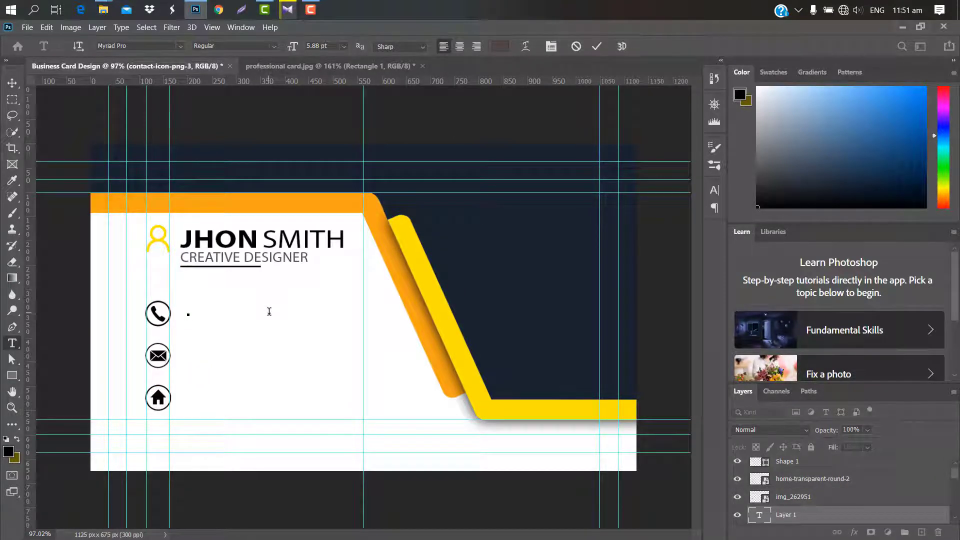
text(+000 12345 6789 +)
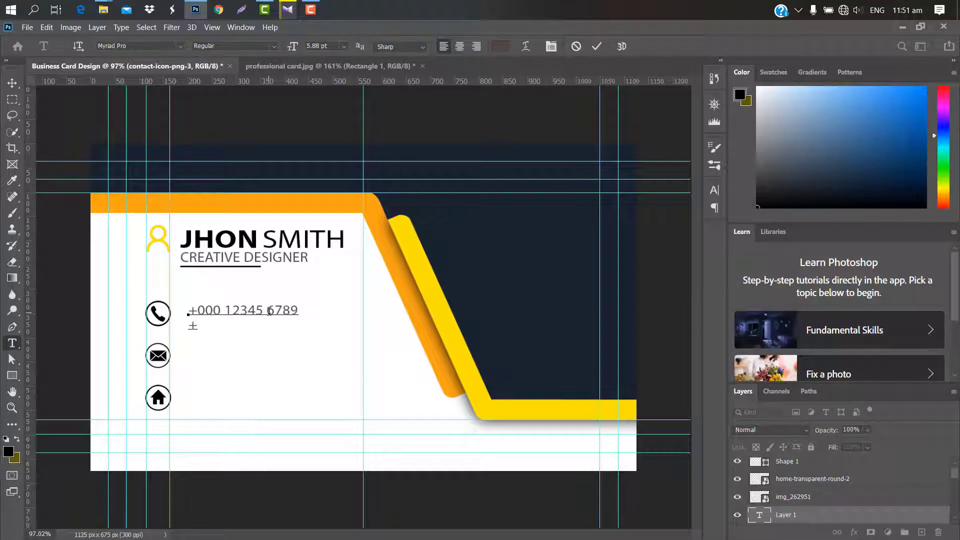
text(000 12345 6789)
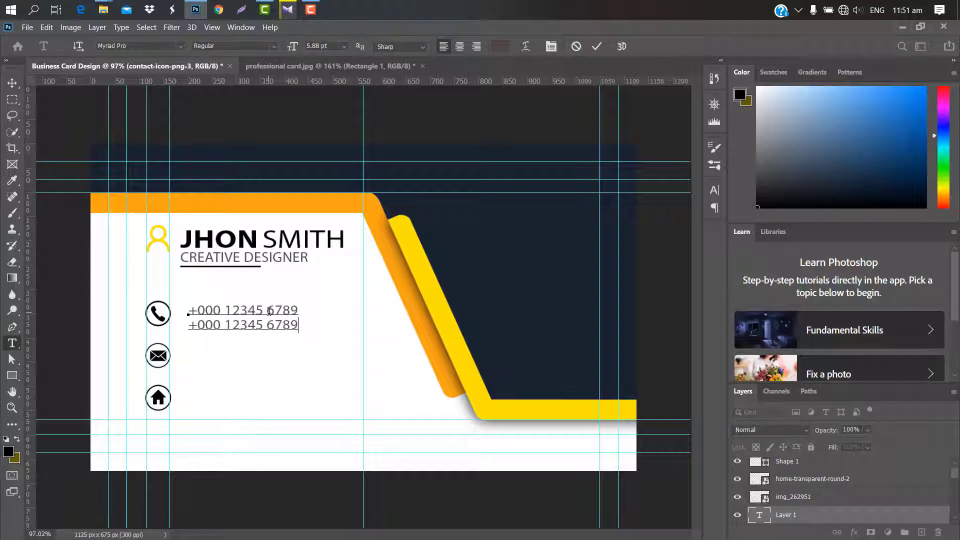
click(598, 46)
key(ctrl+t)
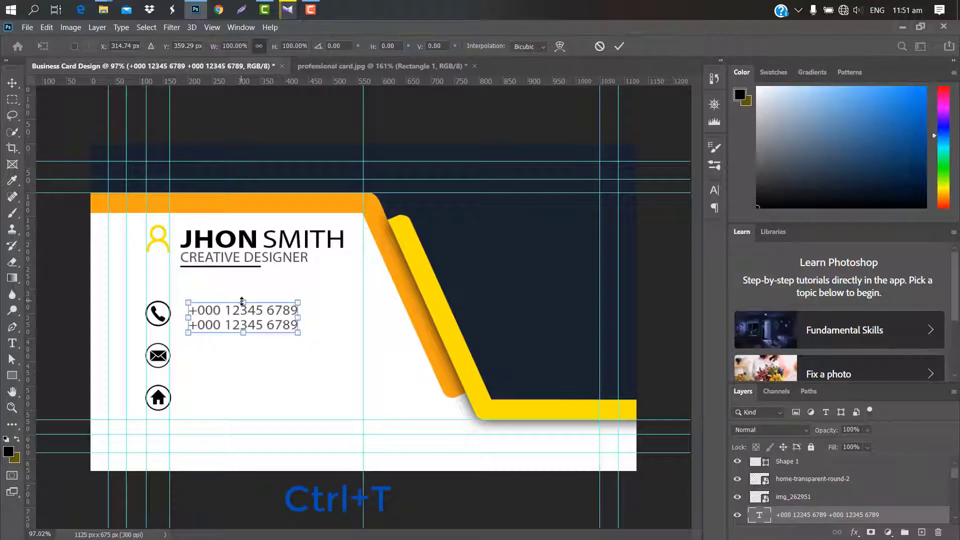
drag(242, 301, 290, 330)
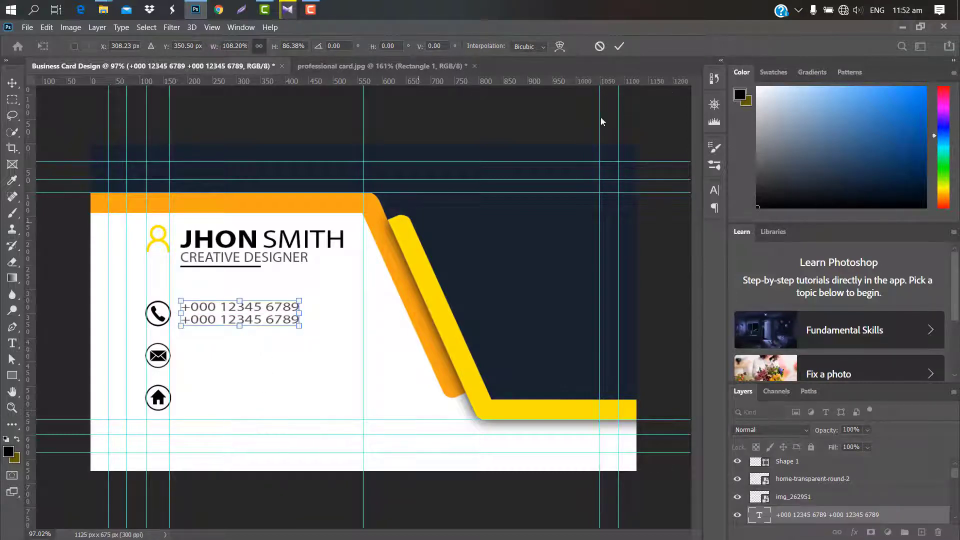
click(619, 46)
key(t)
click(200, 356)
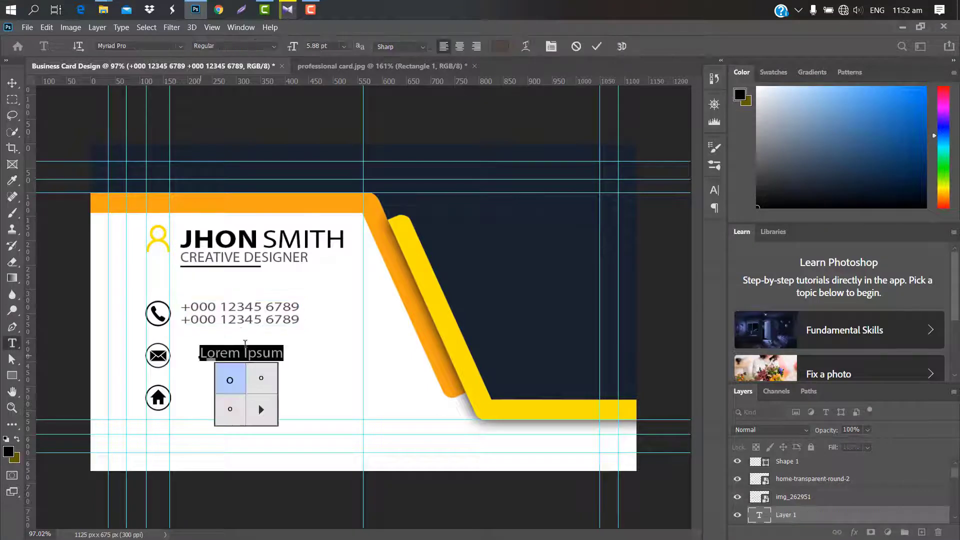
key(BackSpace)
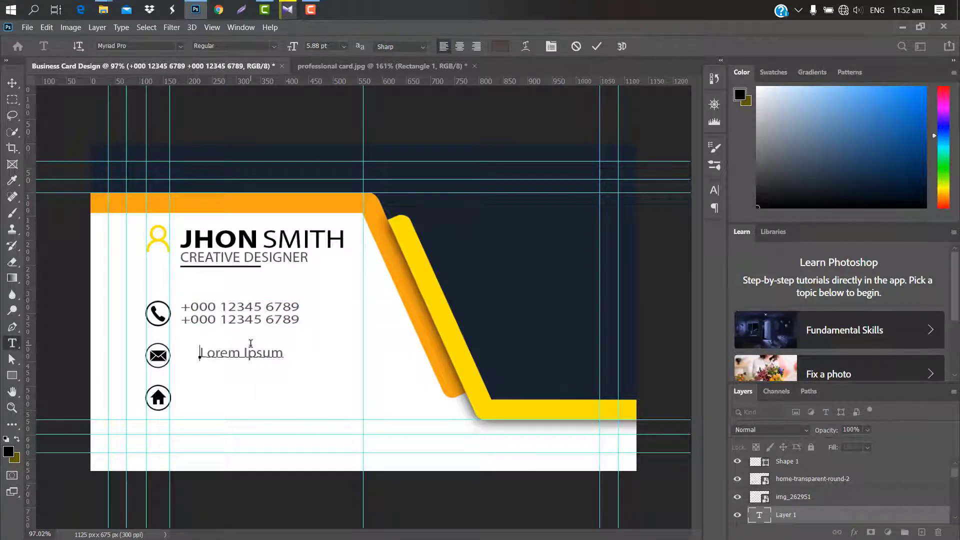
text(www)
text(.compa)
text(nyname.com)
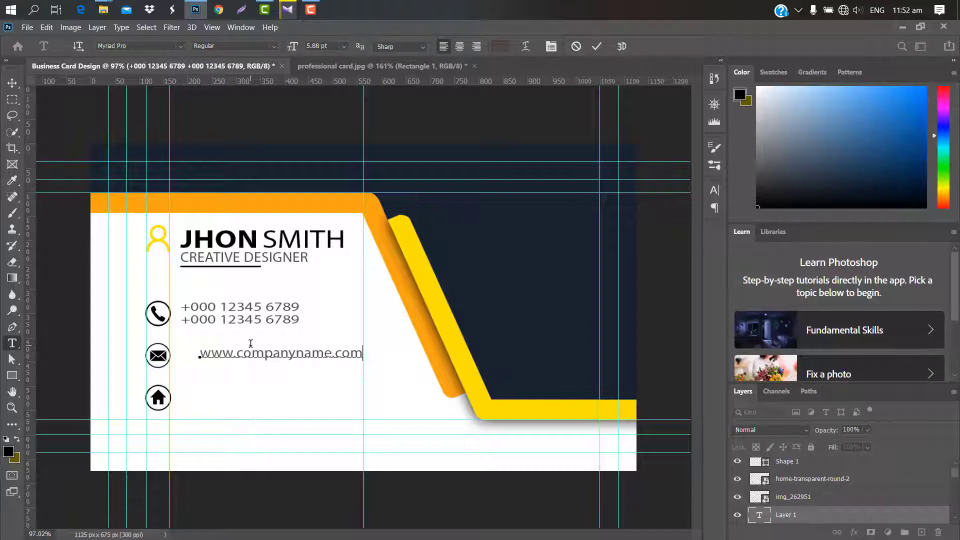
key(Return)
text(com)
text(pan)
text(yname@gmail.cp)
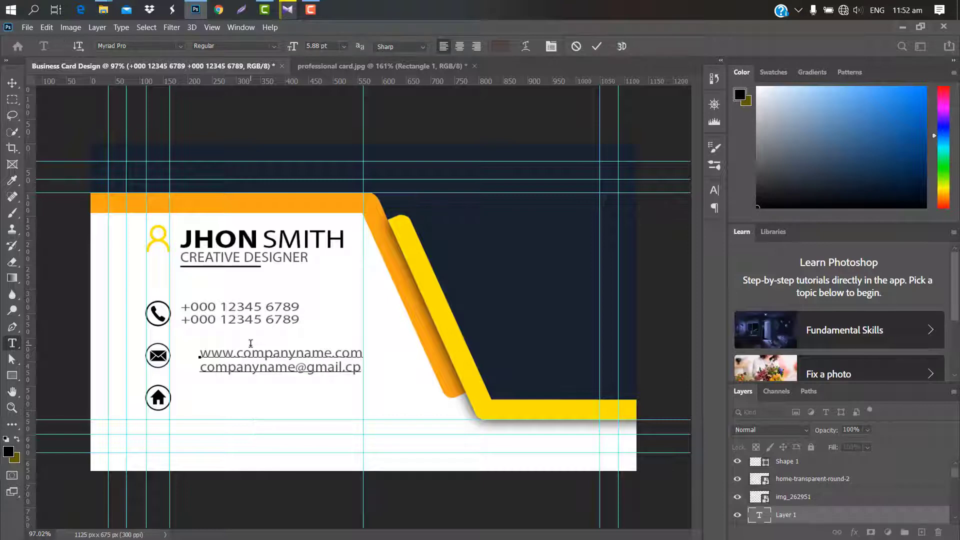
key(BackSpace)
text(om)
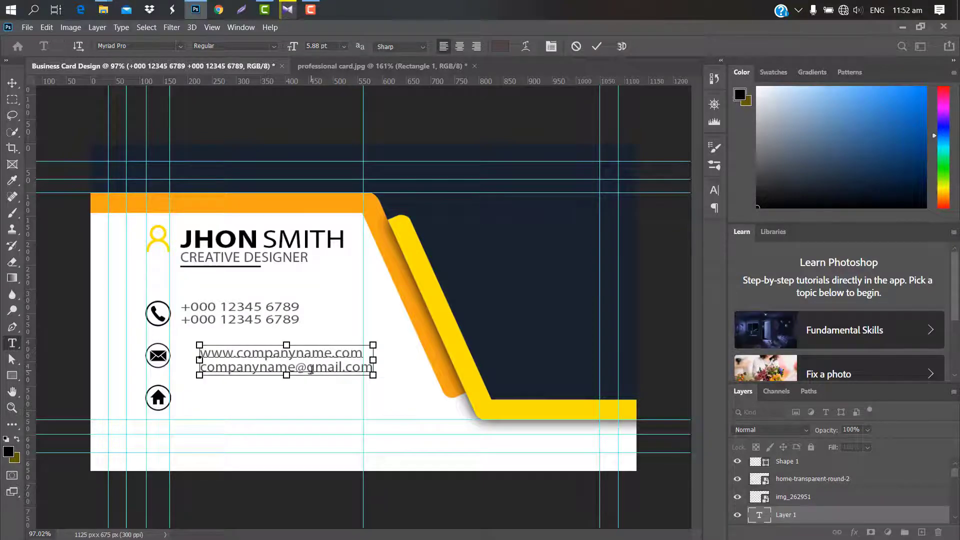
Commit the website and e-mail text and move it left toward the envelope icon.
key(ctrl+t)
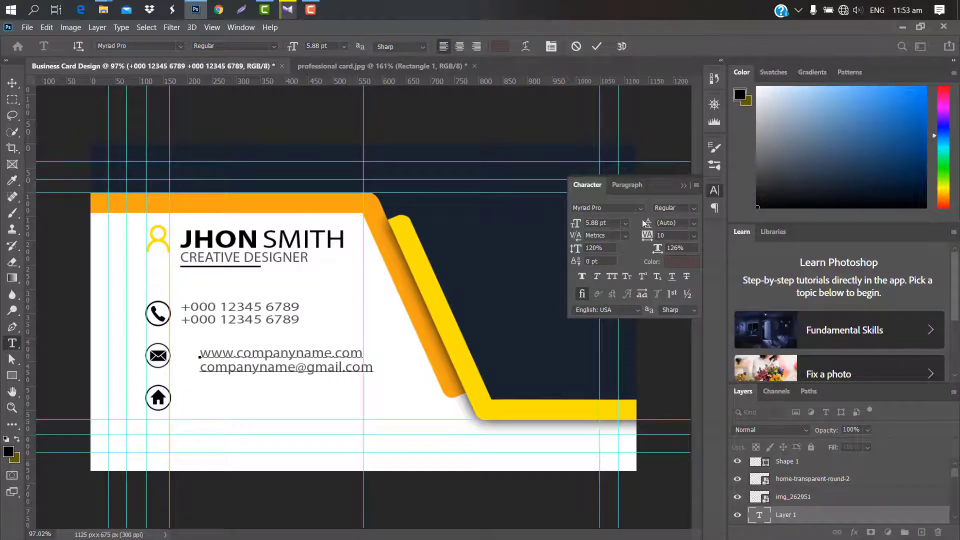
click(684, 187)
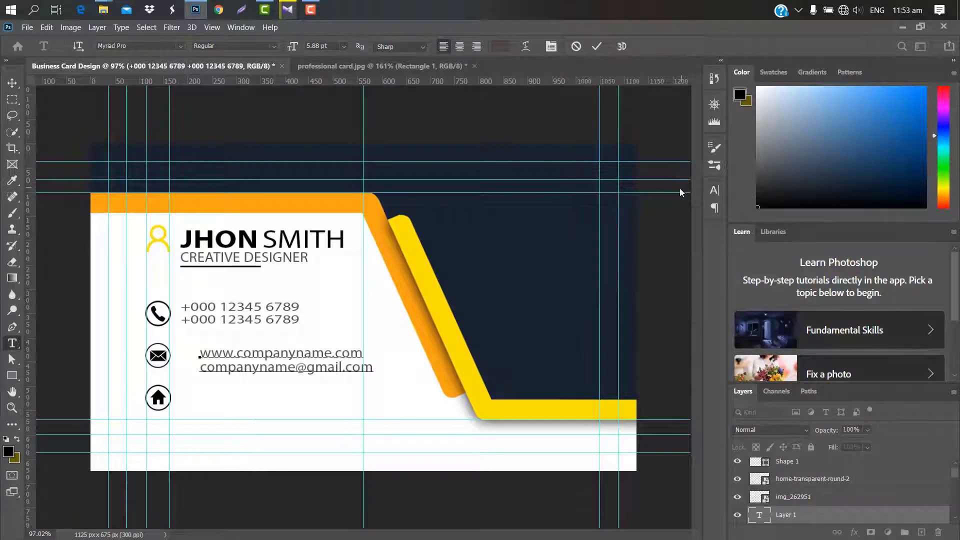
click(596, 47)
key(ctrl+t)
drag(288, 361, 262, 357)
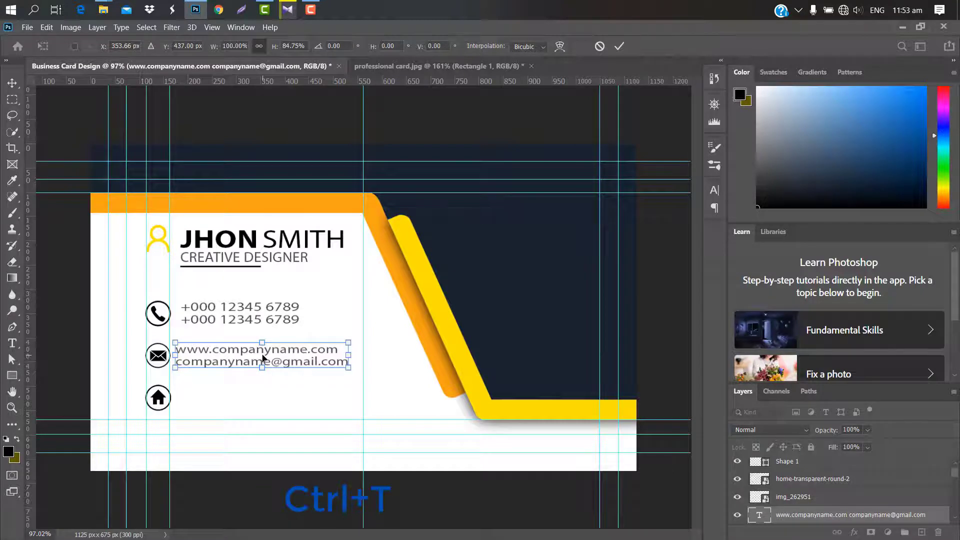
click(619, 46)
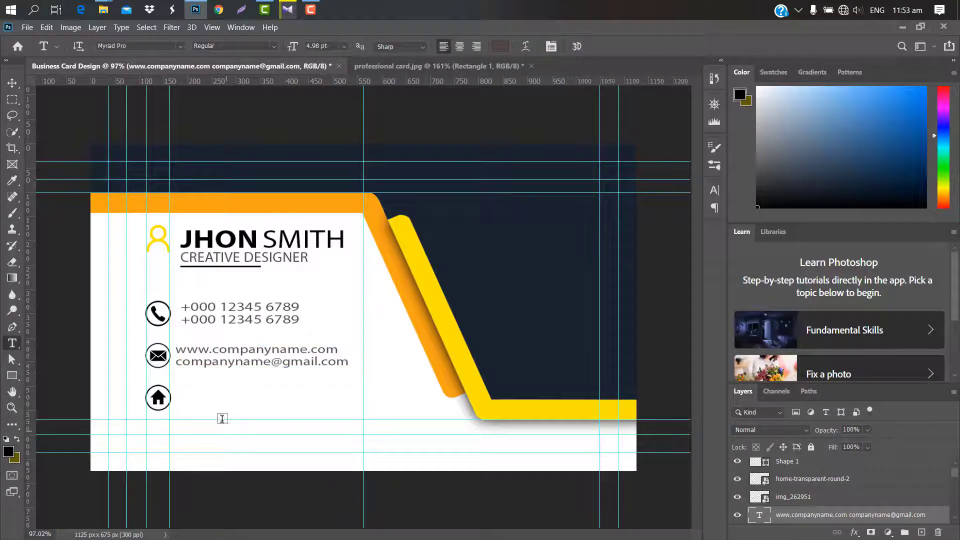
Type the address 'Dhaka,Bangladesh' beside the home icon.
click(192, 394)
text(Dhaka)
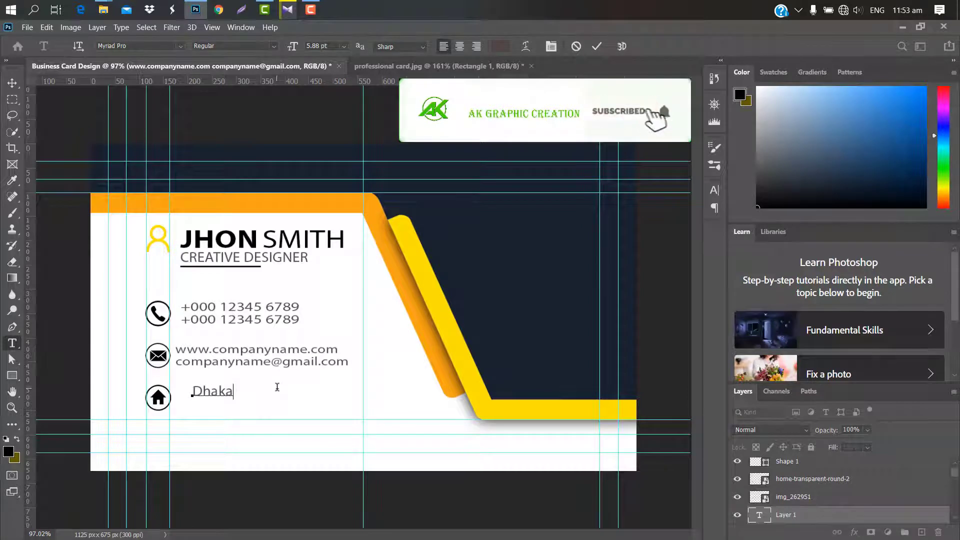
text(,)
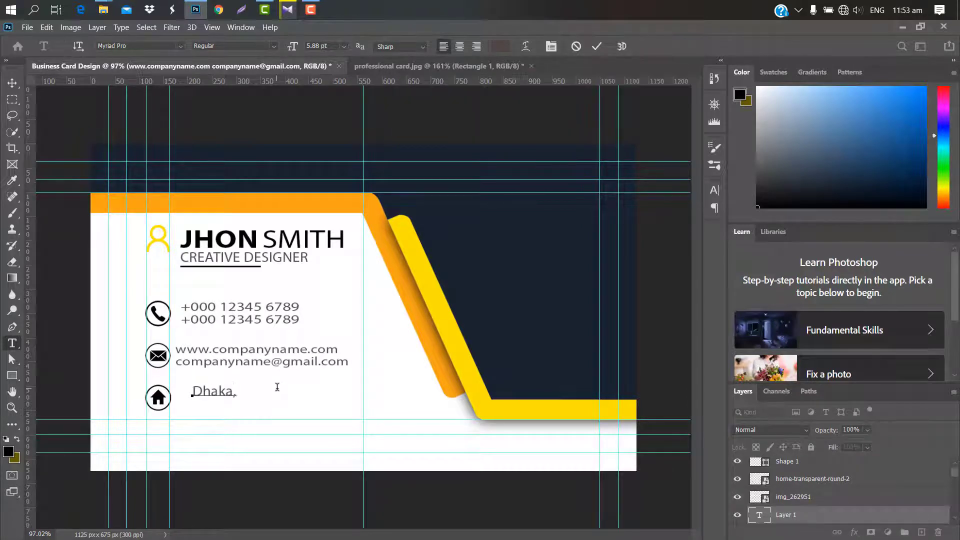
text(B)
text(angl)
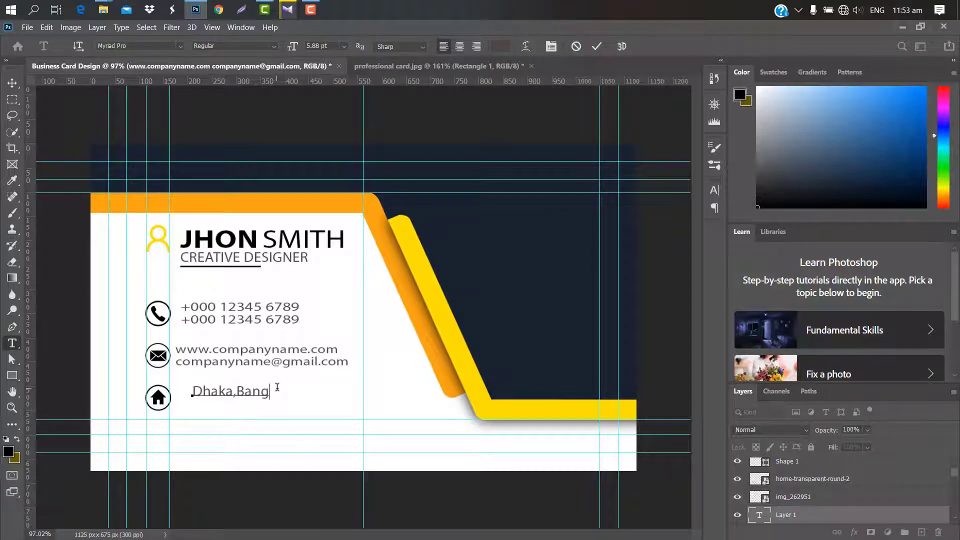
text(ades)
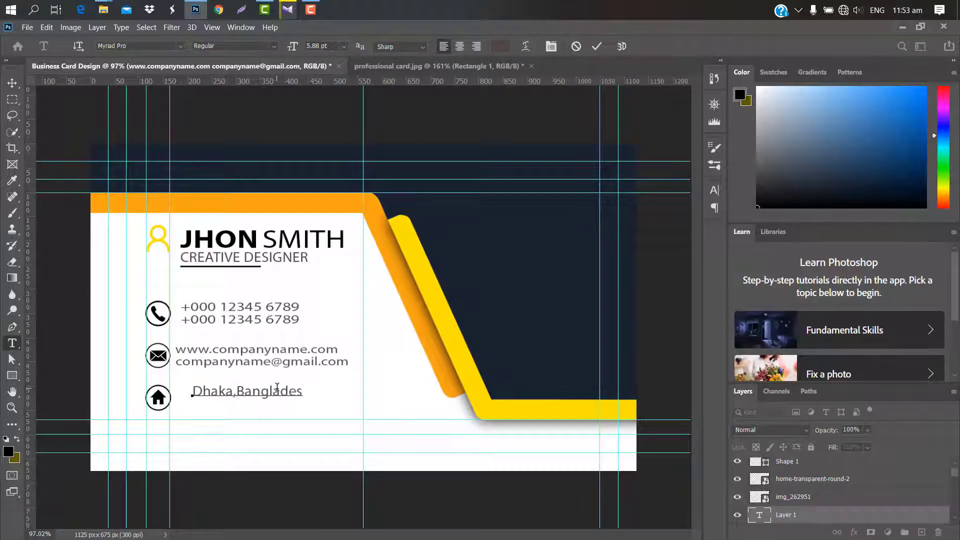
text(h)
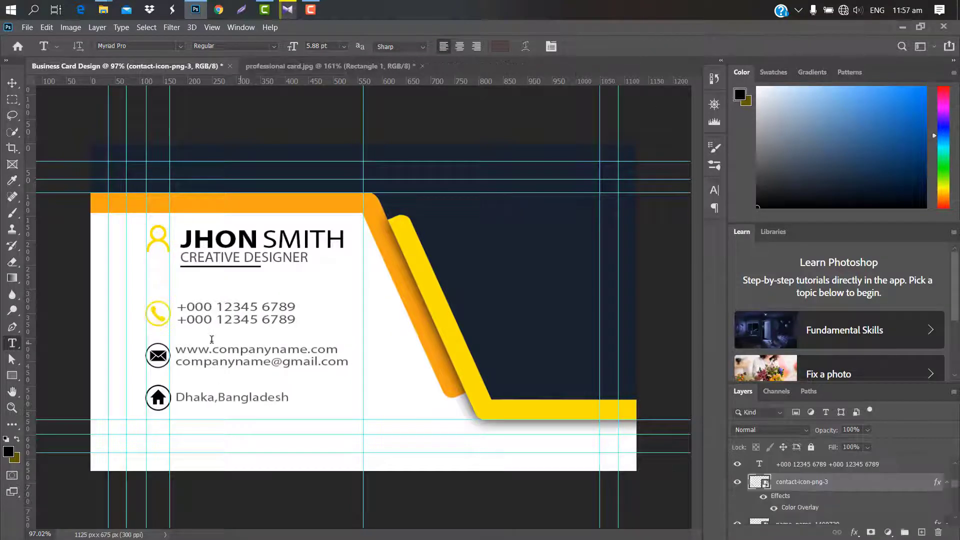
Give the mail icon layer a yellow Color Overlay.
click(12, 82)
click(92, 310)
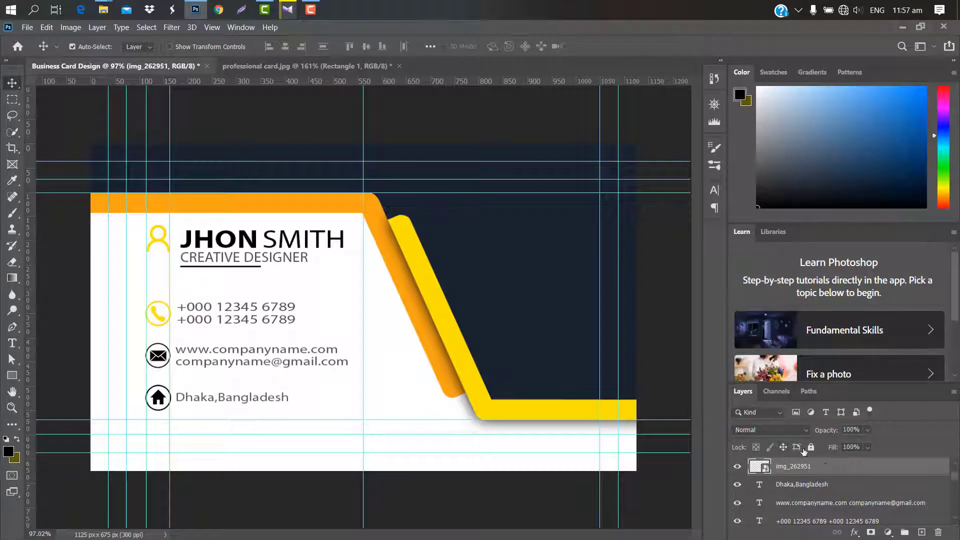
double_click(826, 467)
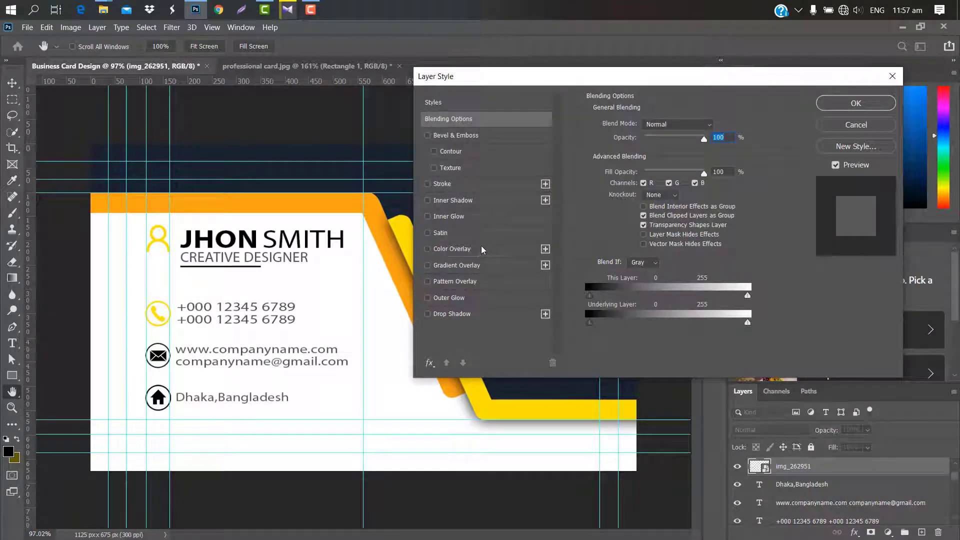
click(481, 249)
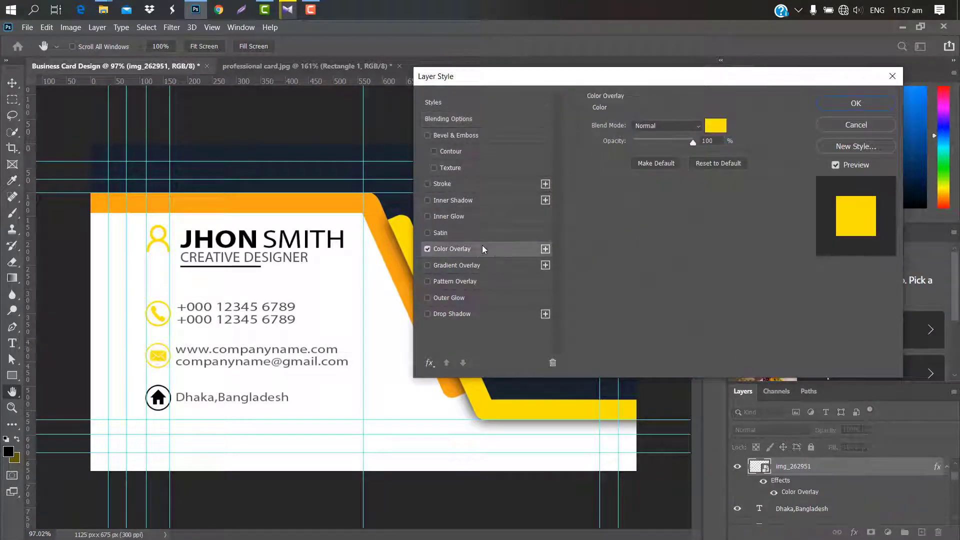
click(851, 104)
Apply the yellow Color Overlay layer style to the home icon.
click(852, 466)
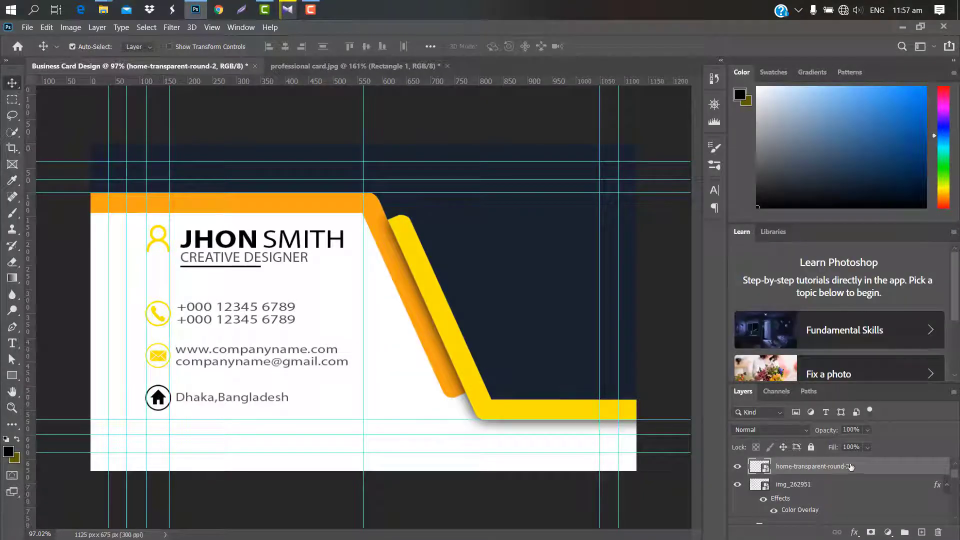
double_click(870, 466)
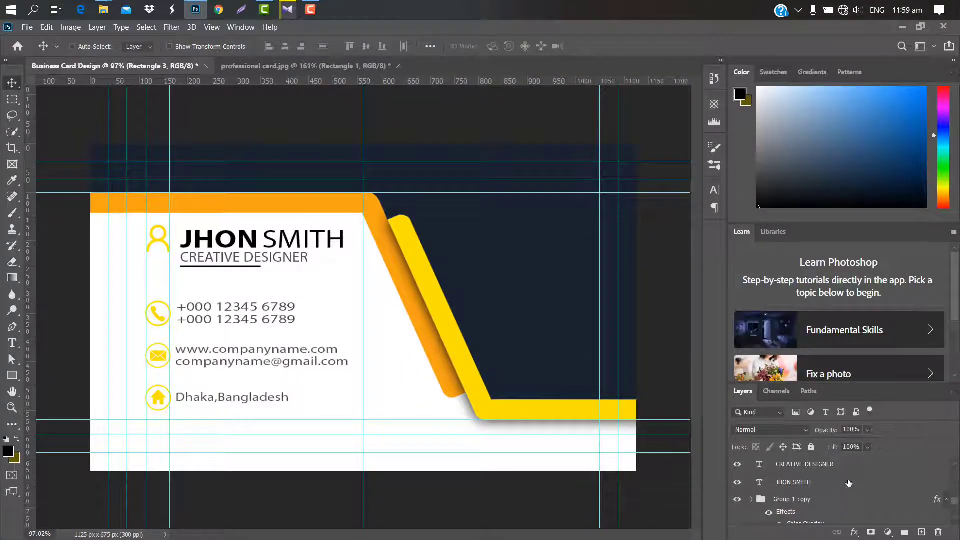
click(849, 482)
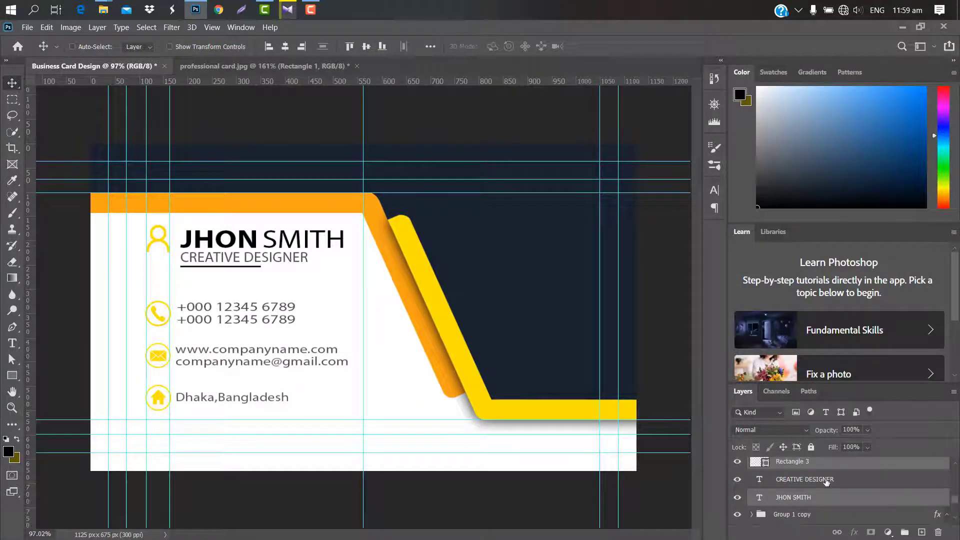
Group the name, contact text and contact icon layers into one group.
scroll(920, 485, down, 3)
click(915, 499)
shift+click(920, 483)
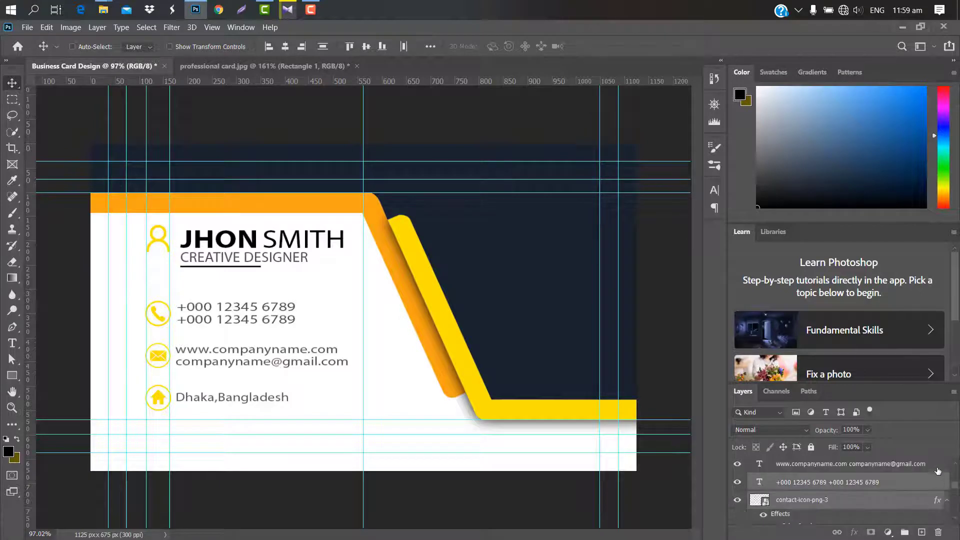
shift+click(938, 469)
scroll(886, 480, up, 2)
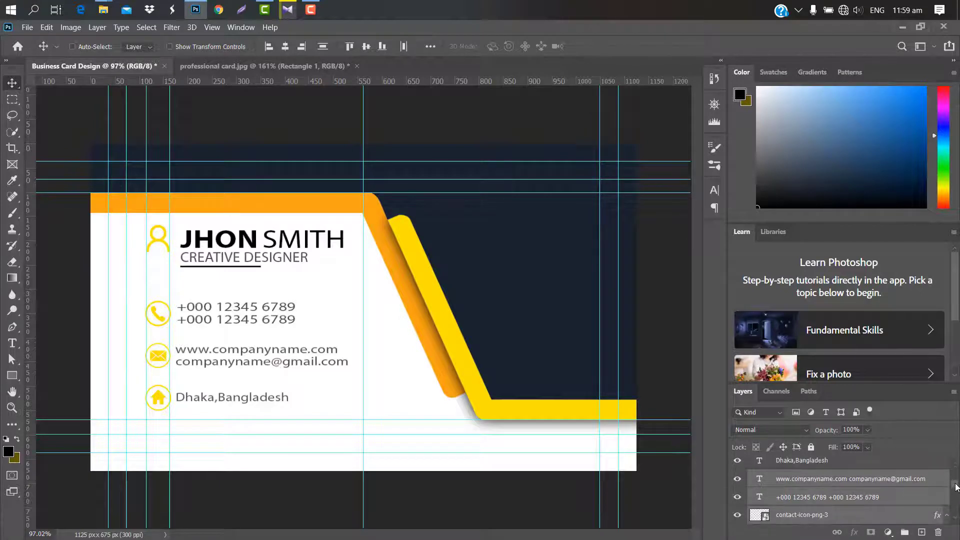
shift+click(884, 486)
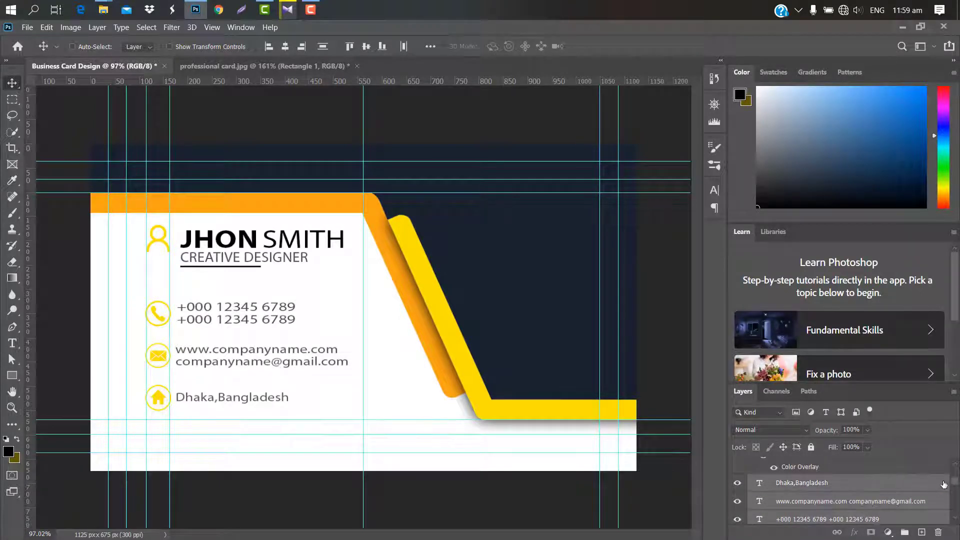
scroll(886, 470, up, 2)
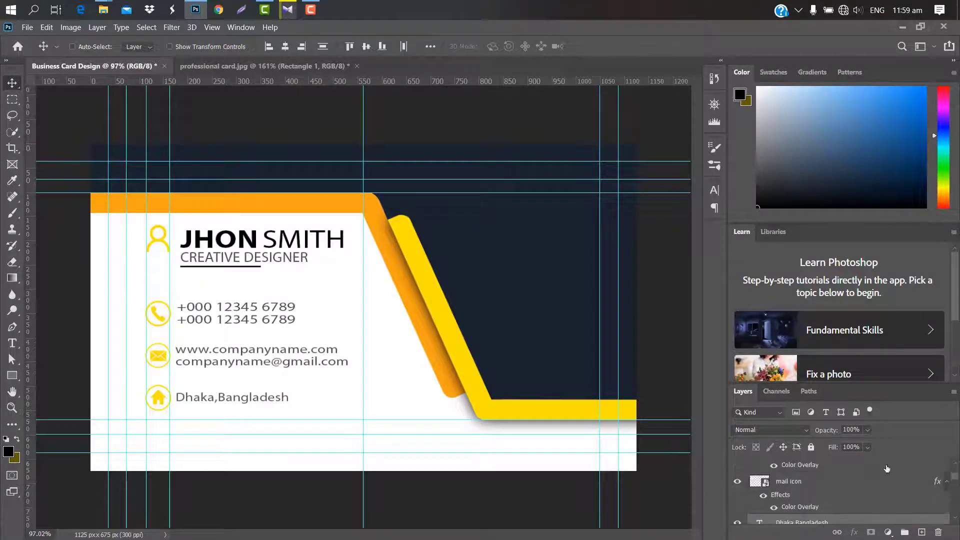
shift+click(887, 488)
scroll(956, 480, up, 2)
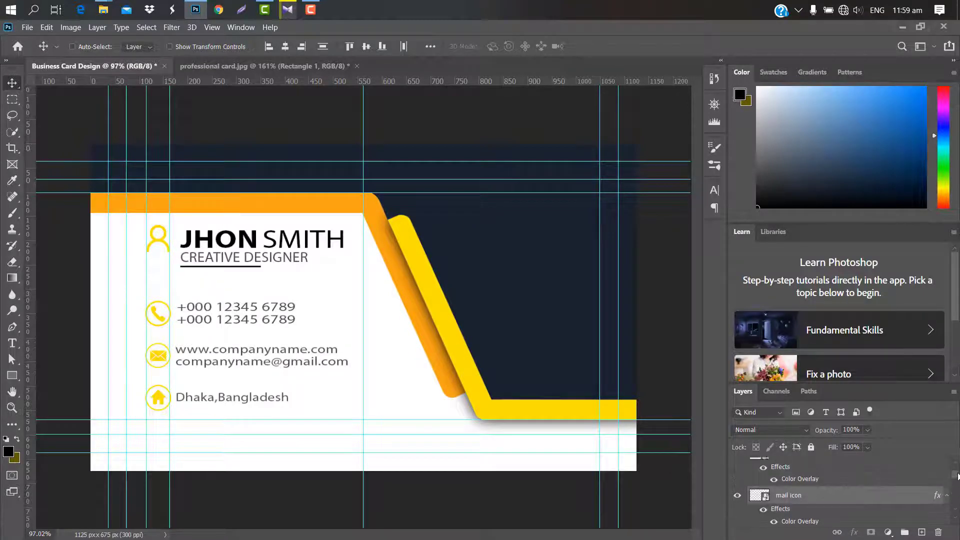
click(904, 532)
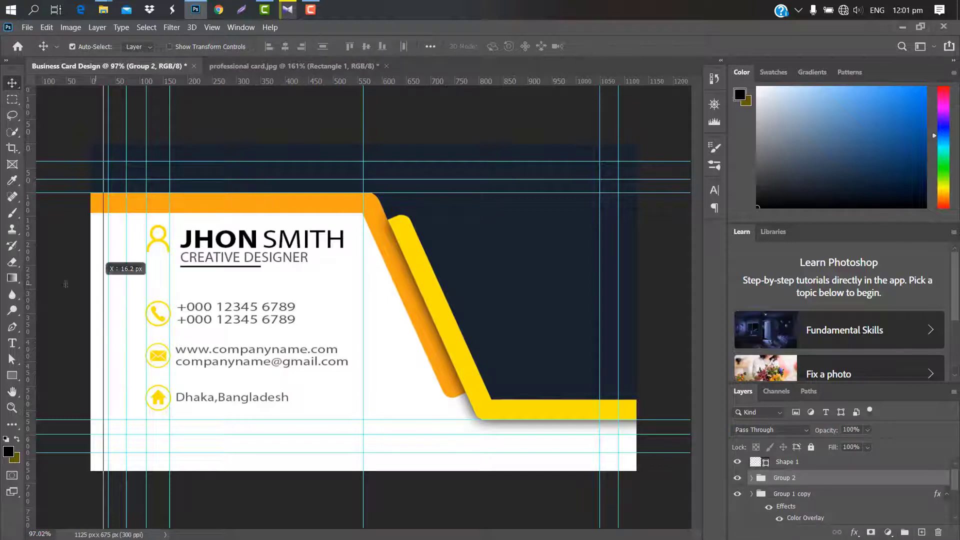
Remove the extra guides and nudge the contact group slightly left and down.
drag(146, 271, 20, 270)
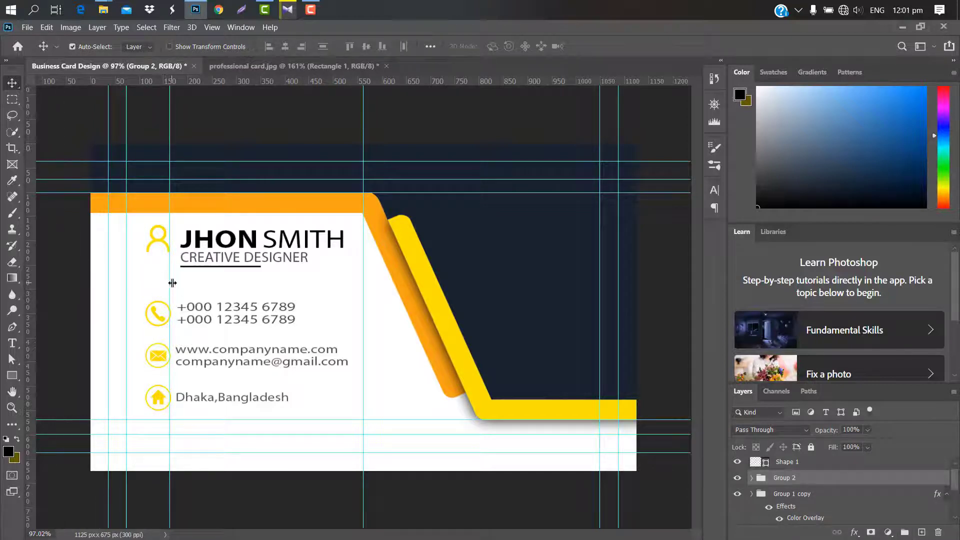
drag(169, 283, 30, 259)
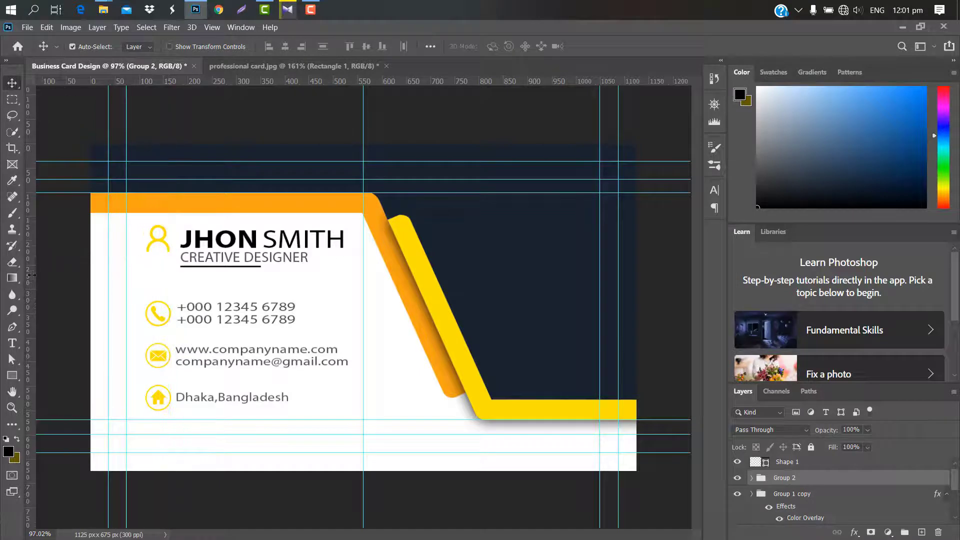
key(ctrl+z)
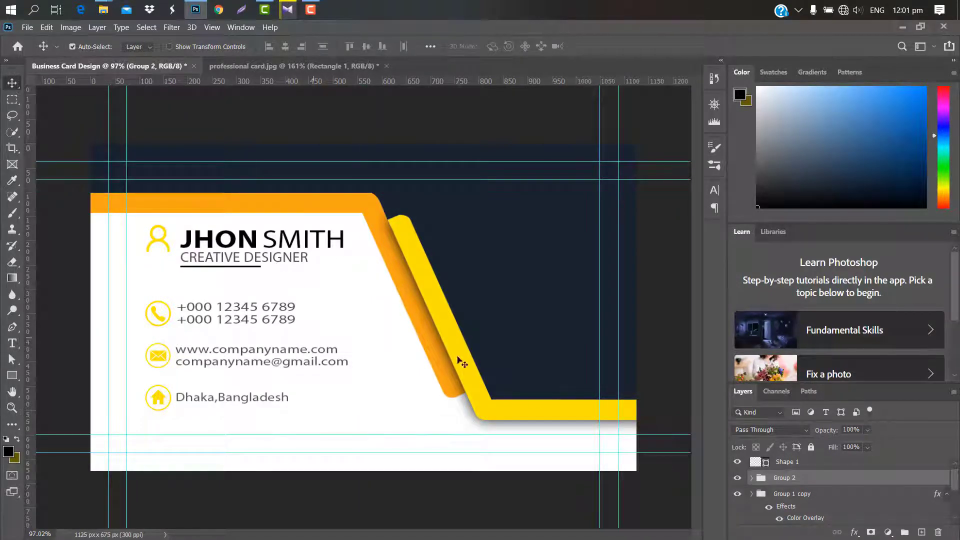
key(ctrl+t)
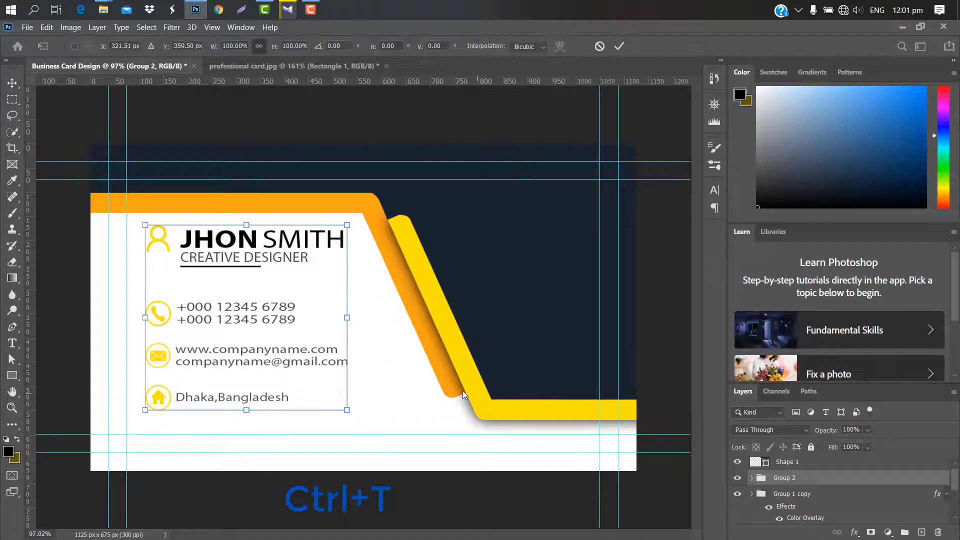
key(Left)
key(Left)
key(Left)
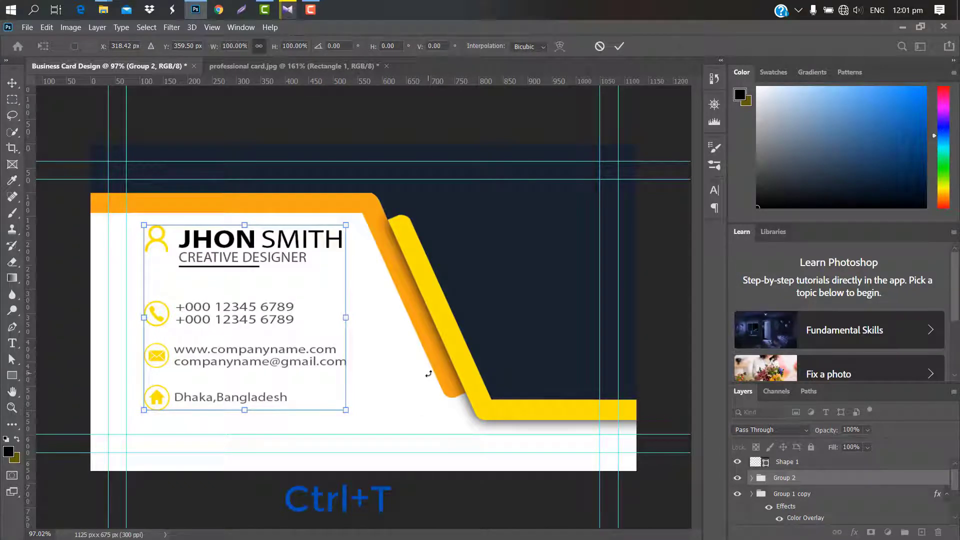
key(Left)
key(Left)
drag(300, 372, 293, 379)
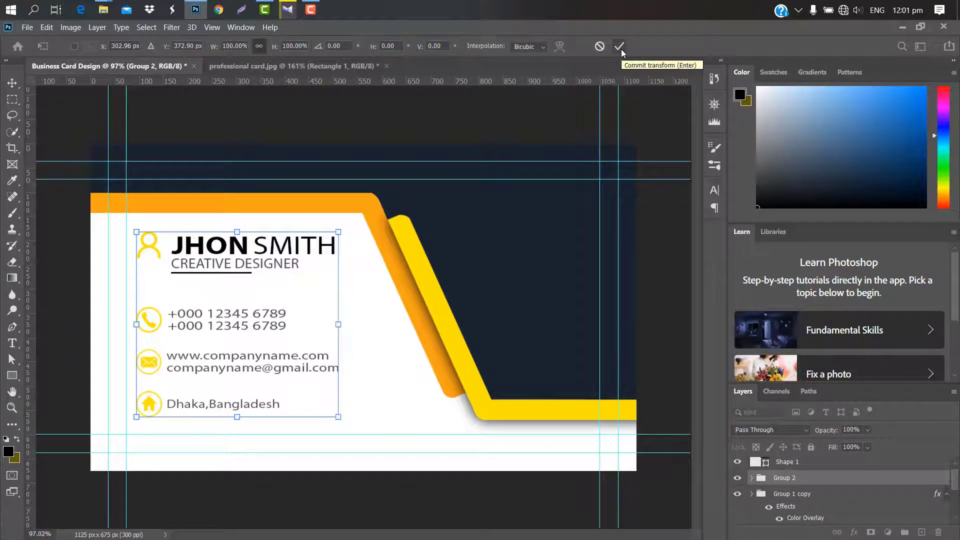
click(621, 47)
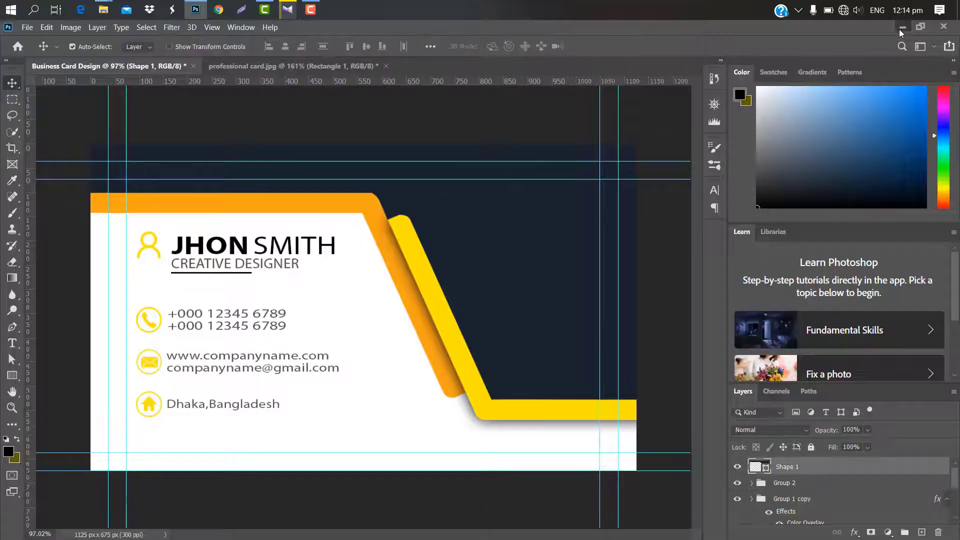
click(902, 28)
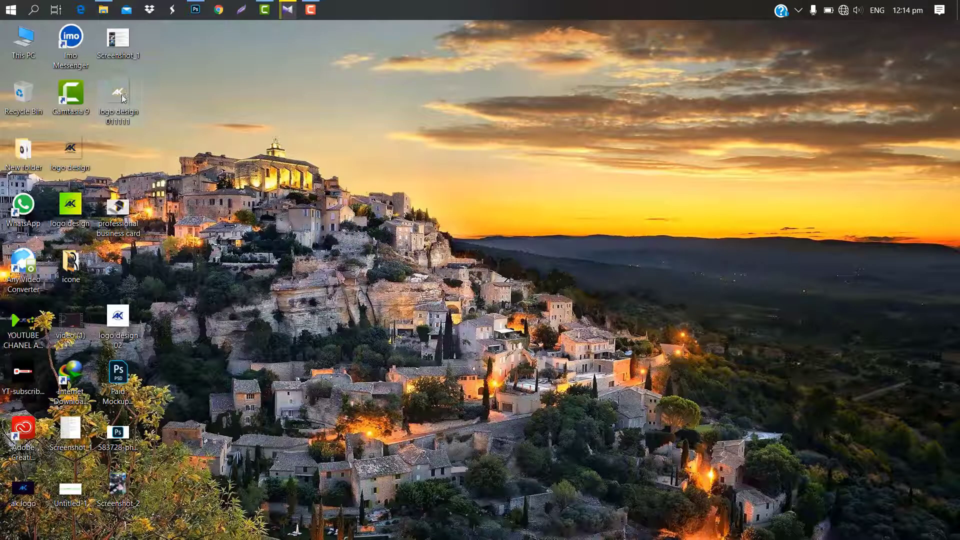
Place the AK logo on the navy area and add 'AK GRAPHIC CREATION' text below it.
mouse_move(123, 98)
mouse_down()
mouse_move(539, 254)
mouse_move(542, 277)
mouse_up()
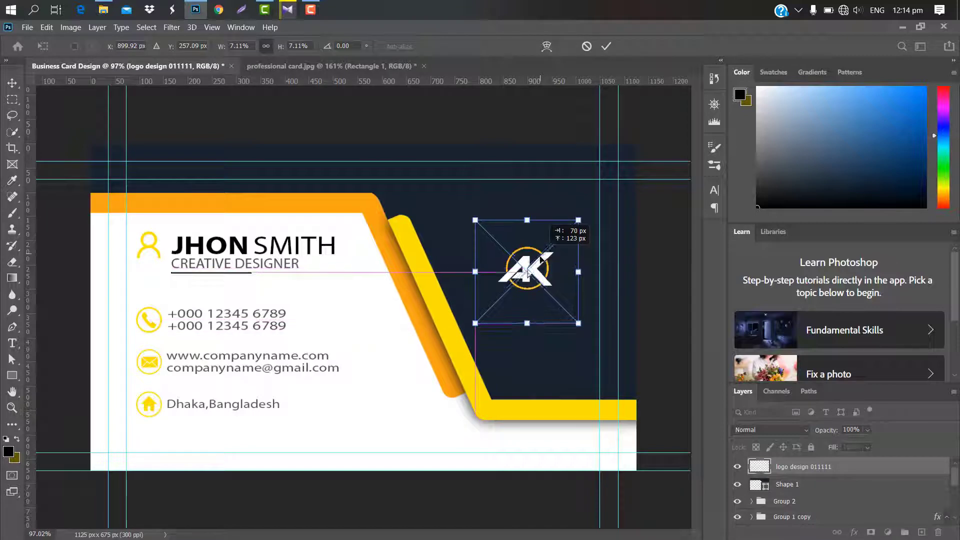
click(606, 46)
key(t)
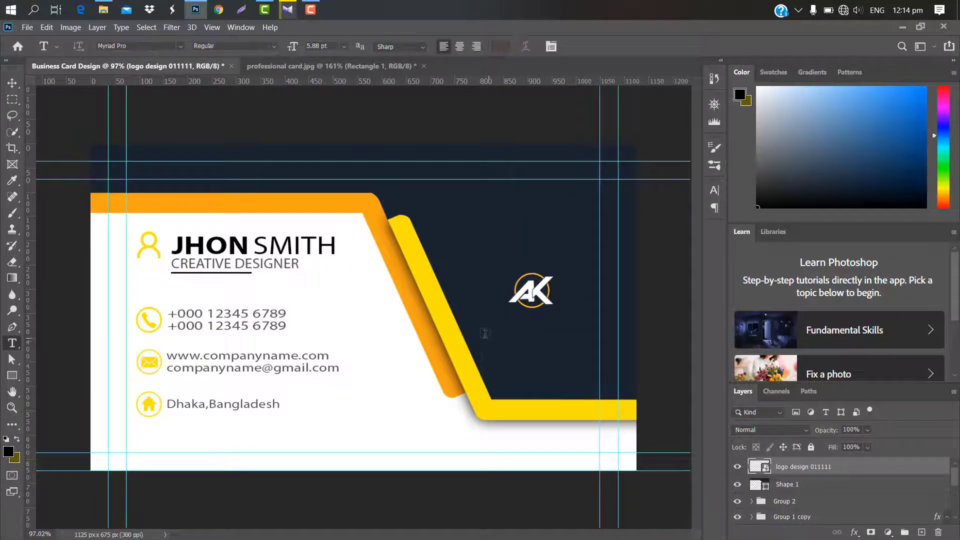
click(485, 333)
text(AK GRAPHIC CREATION)
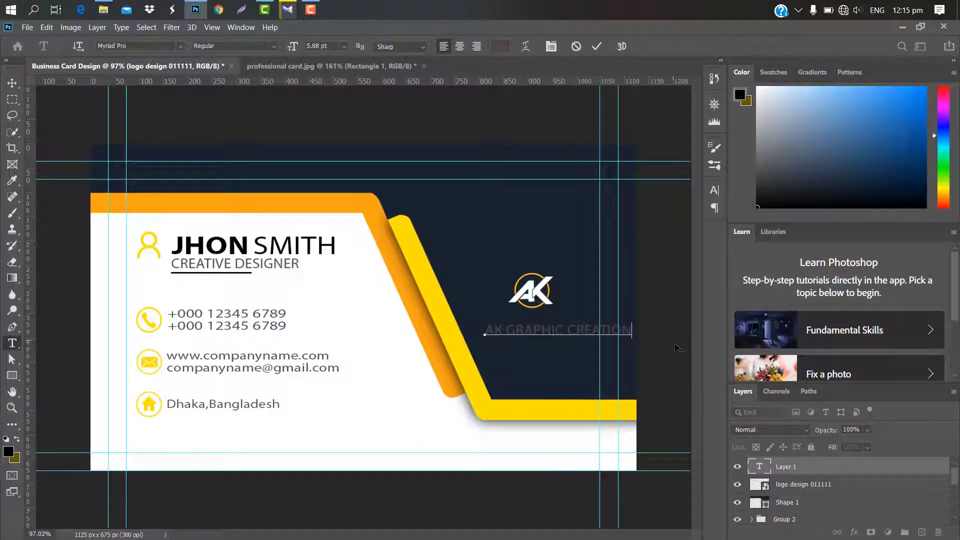
click(597, 46)
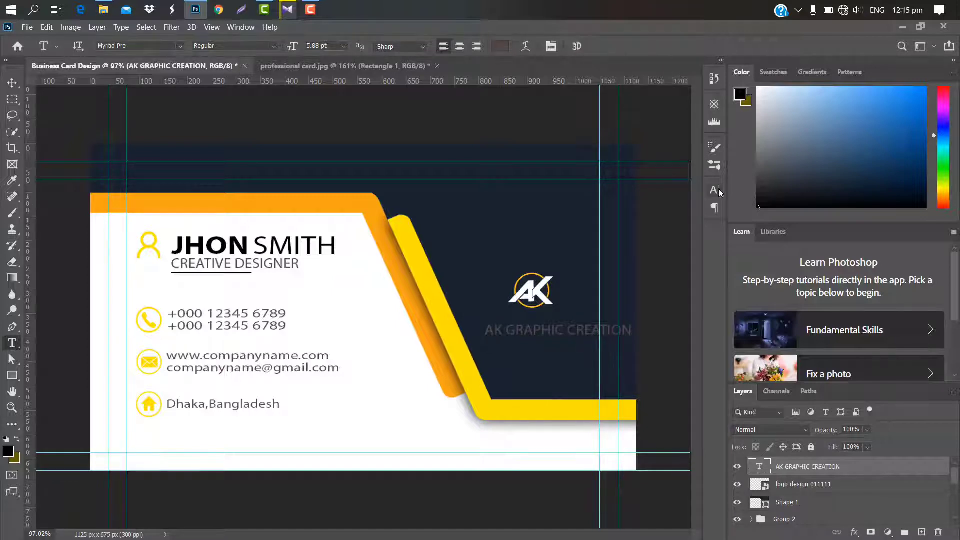
Make the AK GRAPHIC CREATION text white.
click(714, 190)
click(682, 267)
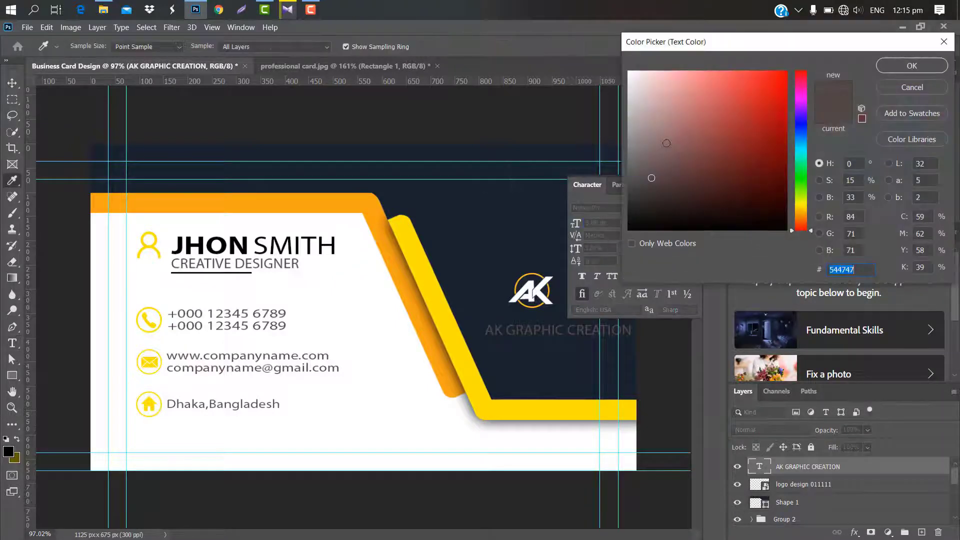
drag(665, 142, 631, 73)
click(911, 66)
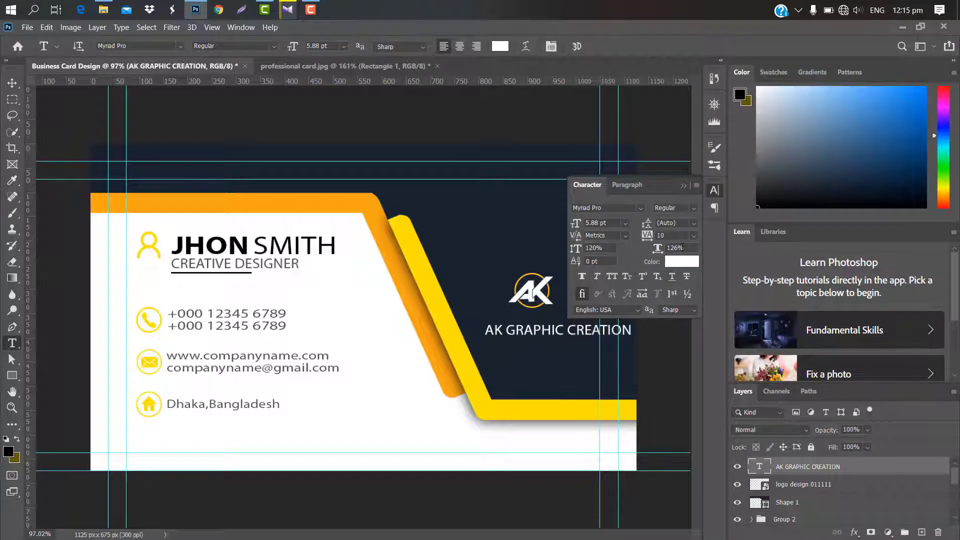
click(680, 187)
Scale the AK GRAPHIC CREATION caption down to about 85% under the logo.
key(ctrl+t)
drag(676, 330, 594, 330)
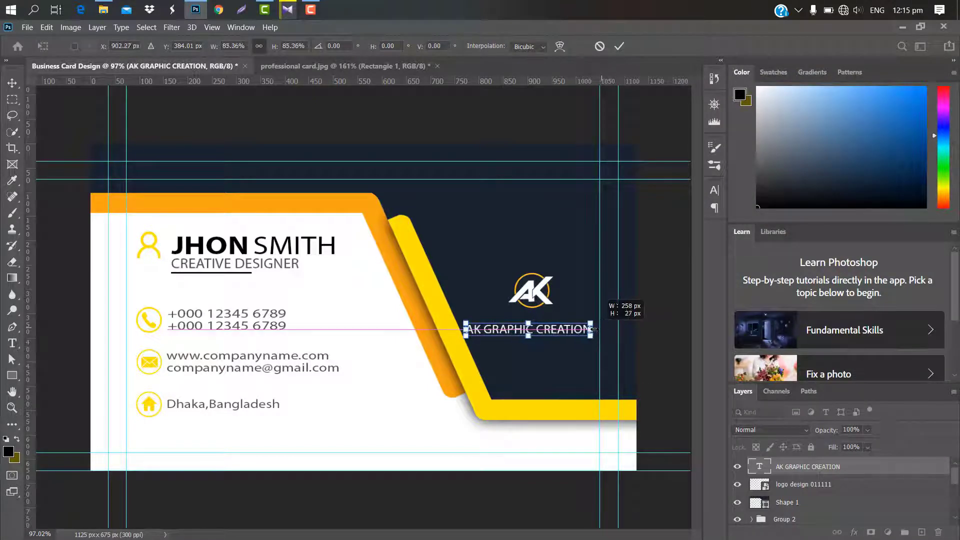
click(619, 46)
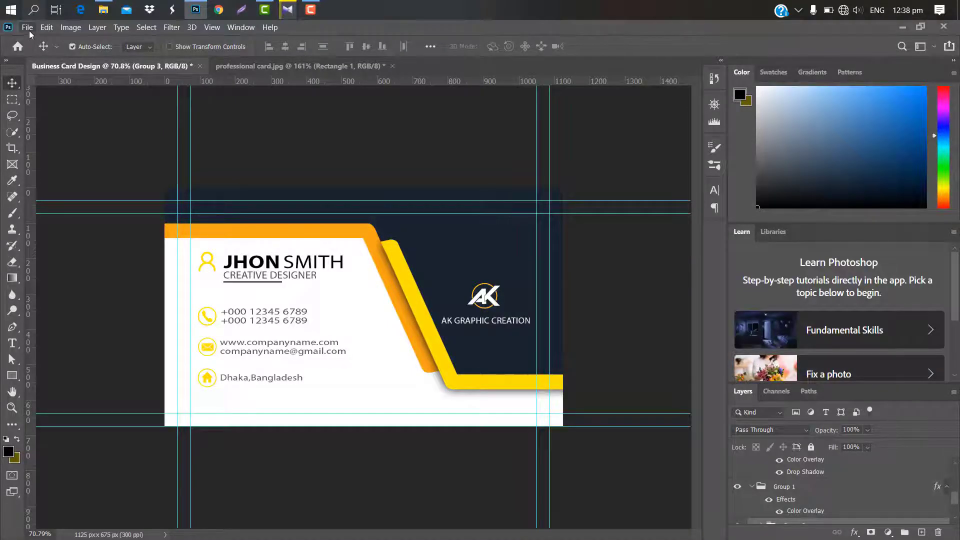
click(29, 31)
click(35, 42)
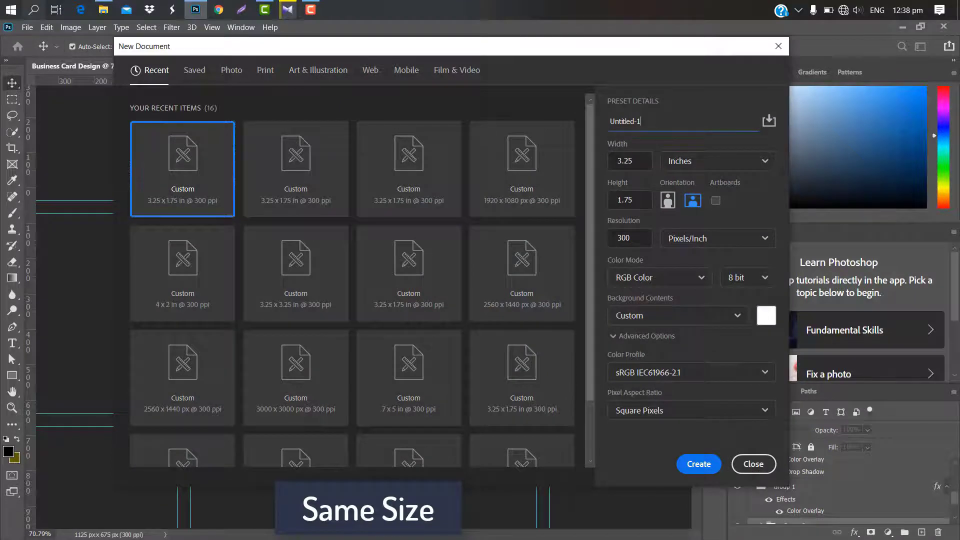
Create a new same-size document named 'Business Card Design part 2'.
key(BackSpace)
key(BackSpace)
key(BackSpace)
key(BackSpace)
key(BackSpace)
key(BackSpace)
key(BackSpace)
key(BackSpace)
key(BackSpace)
key(BackSpace)
text(Business Card Design part 2)
click(698, 463)
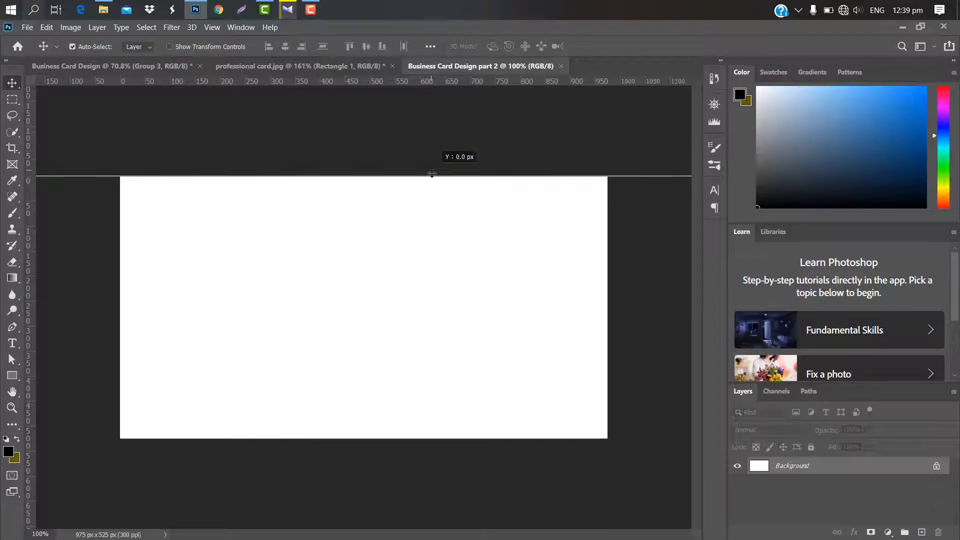
Add guides on all four canvas edges and delete the contact-details Group 2 from the original card.
drag(427, 83, 450, 175)
drag(457, 82, 459, 439)
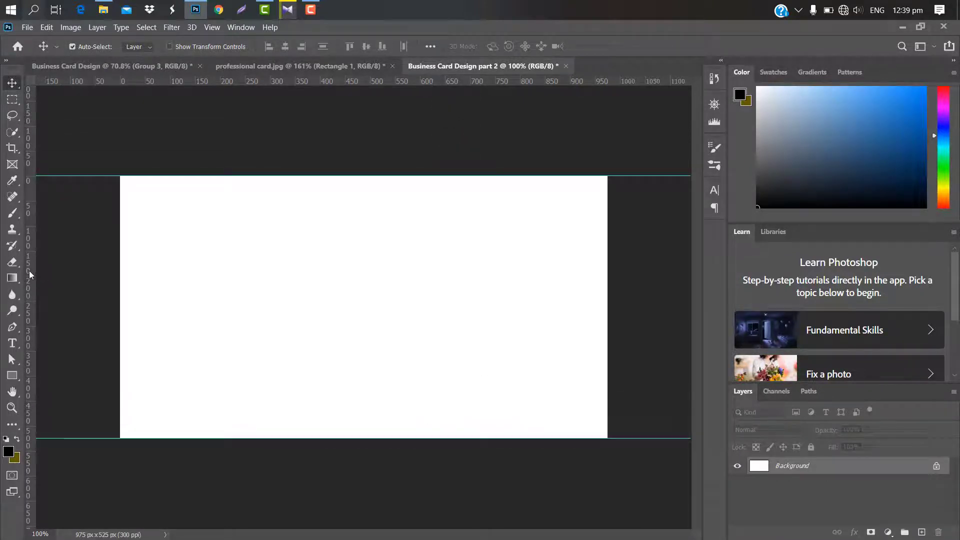
drag(29, 274, 606, 356)
drag(29, 325, 119, 326)
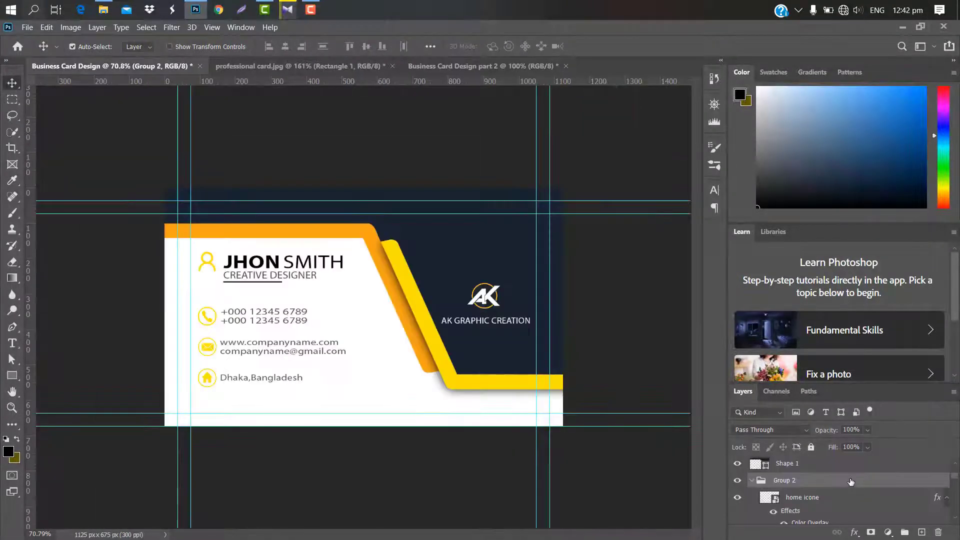
drag(850, 481, 939, 533)
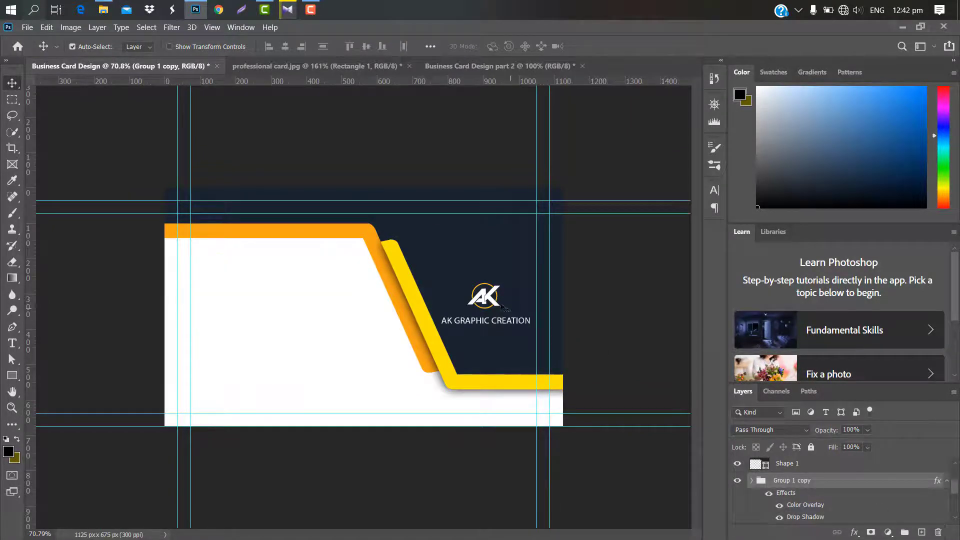
Delete the AK logo and dark Shape 1 layers, stamp the bands, and drag them into part 2.
drag(498, 307, 499, 309)
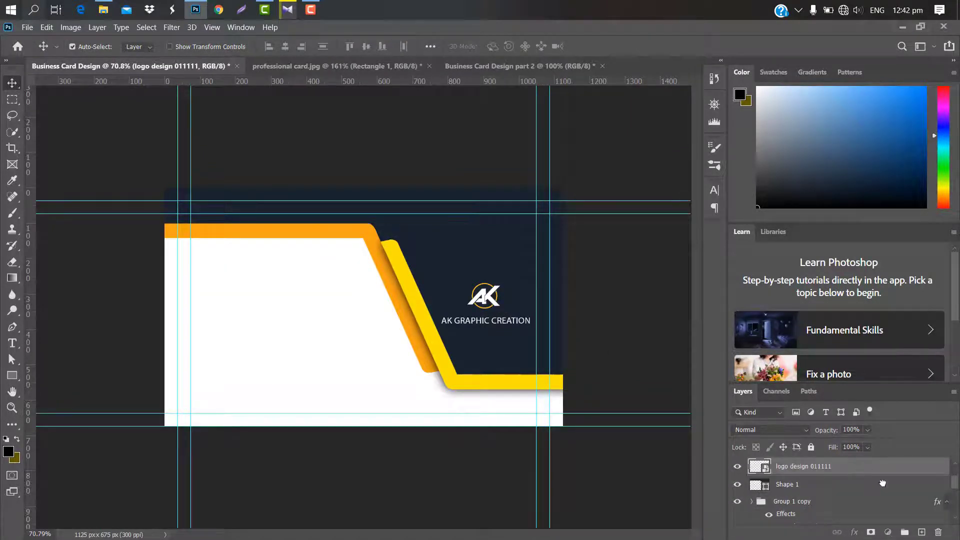
drag(853, 464, 939, 533)
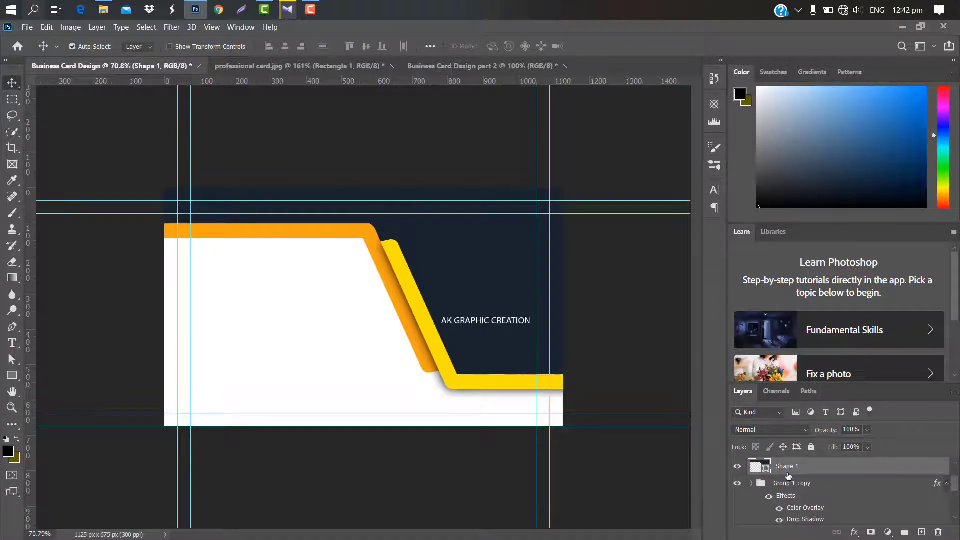
key(Delete)
key(ctrl+alt+shift+e)
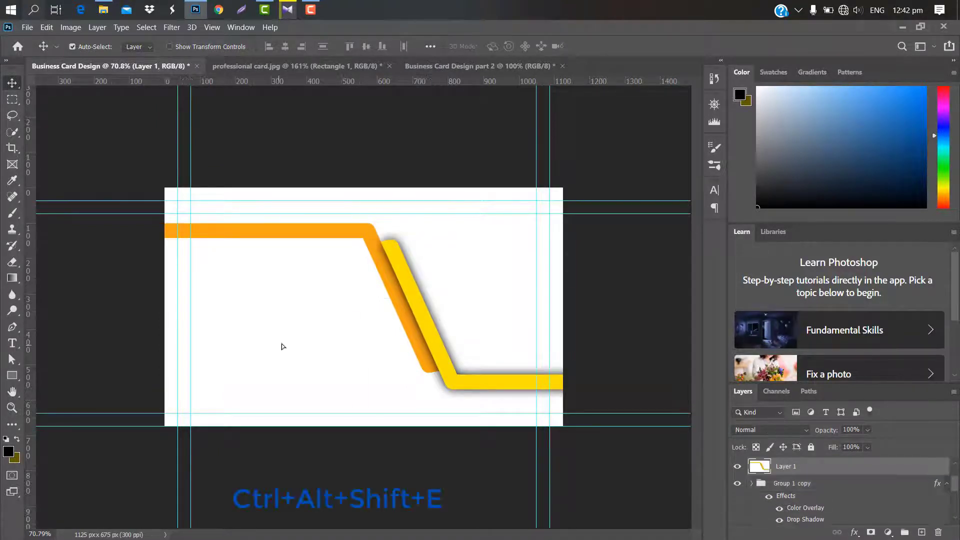
mouse_move(280, 343)
mouse_down()
mouse_move(478, 66)
mouse_move(396, 257)
mouse_up()
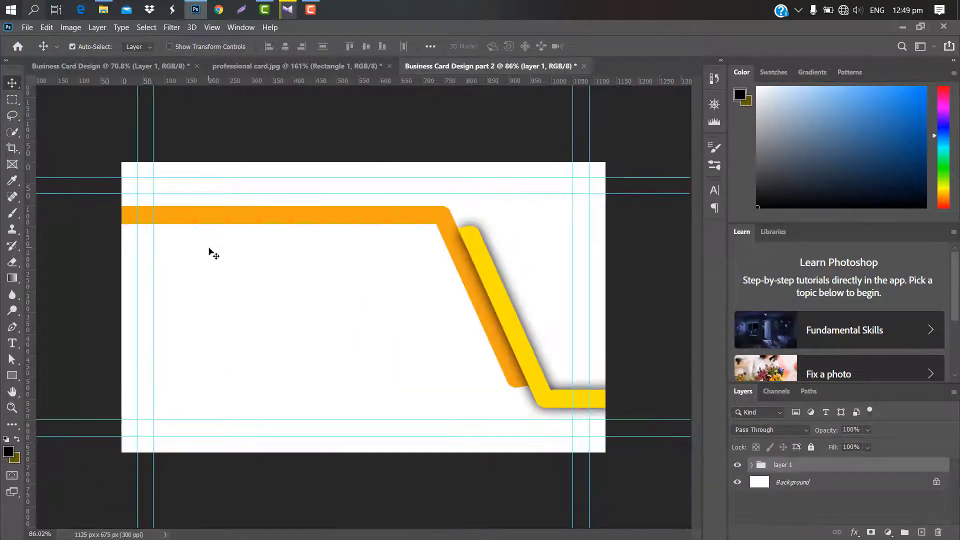
With the Pen tool in Shape mode, place the first anchor at the band's lower-left corner.
key(p)
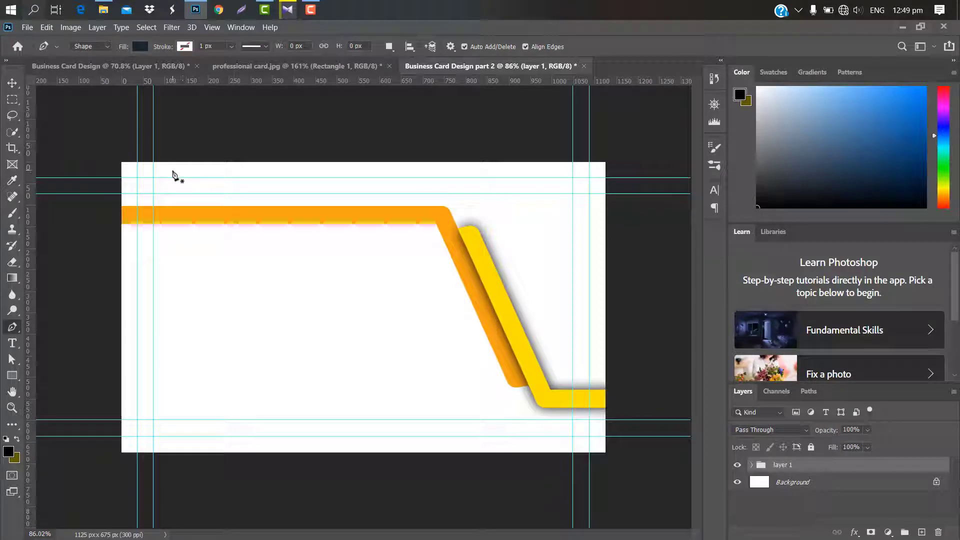
scroll(172, 175, up, 5)
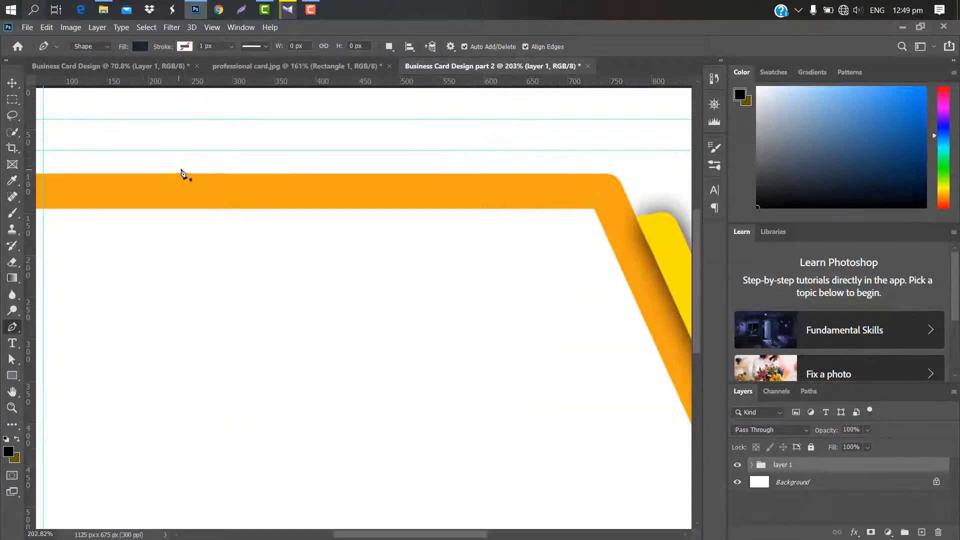
scroll(190, 165, up, 2)
scroll(220, 190, up, 2)
scroll(356, 260, up, 3)
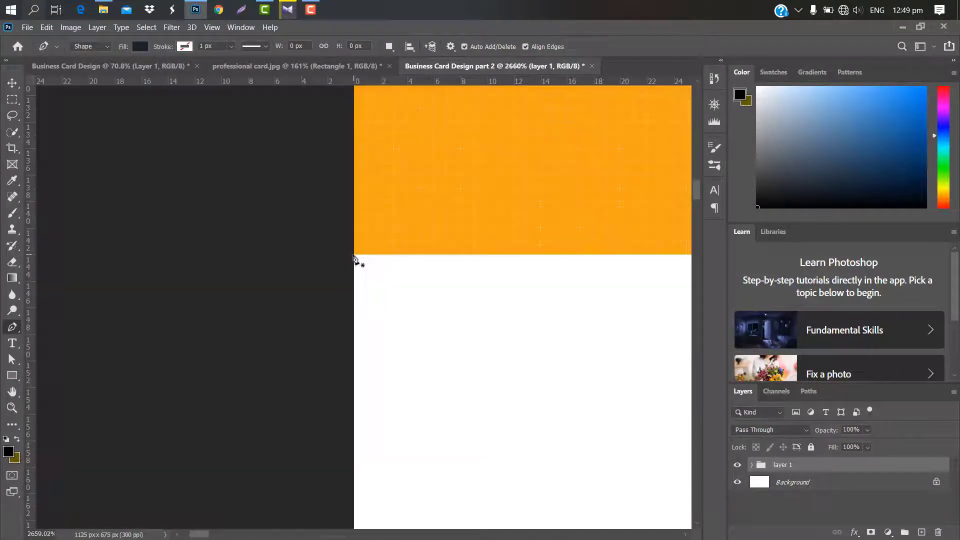
click(355, 255)
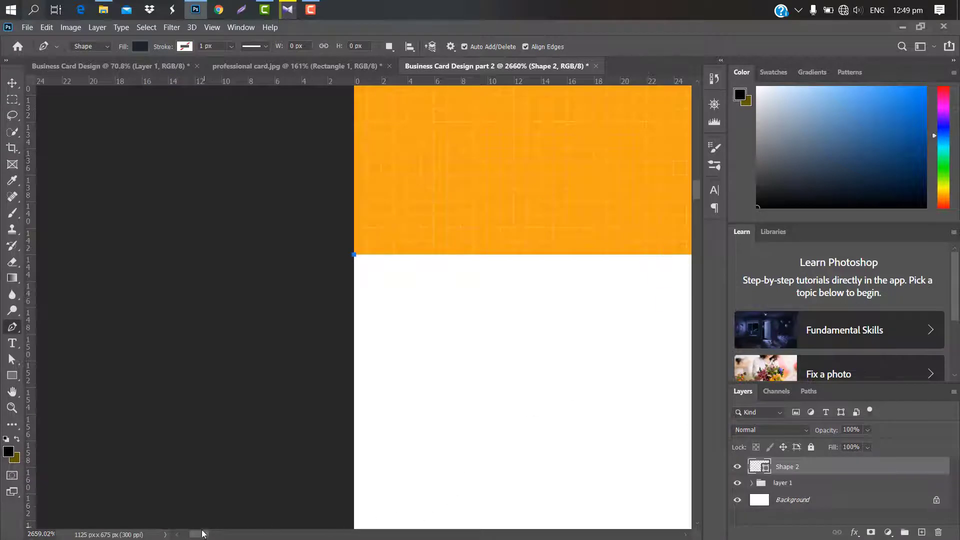
Trace Pen anchors along the orange band's slanted and rounded lower edge.
drag(203, 534, 495, 535)
click(552, 255)
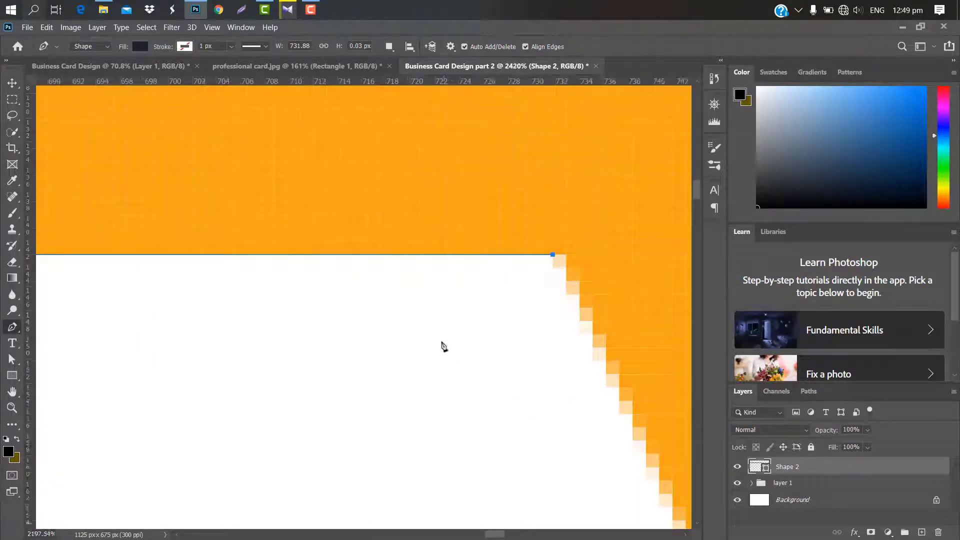
scroll(430, 348, down, 2)
scroll(410, 351, down, 2)
scroll(409, 352, down, 2)
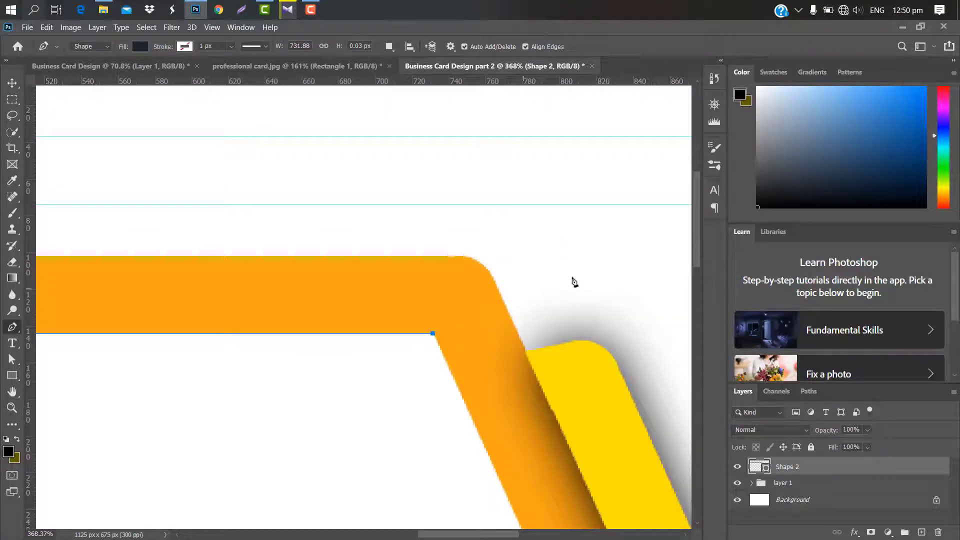
scroll(378, 385, down, 5)
scroll(378, 385, right, 3)
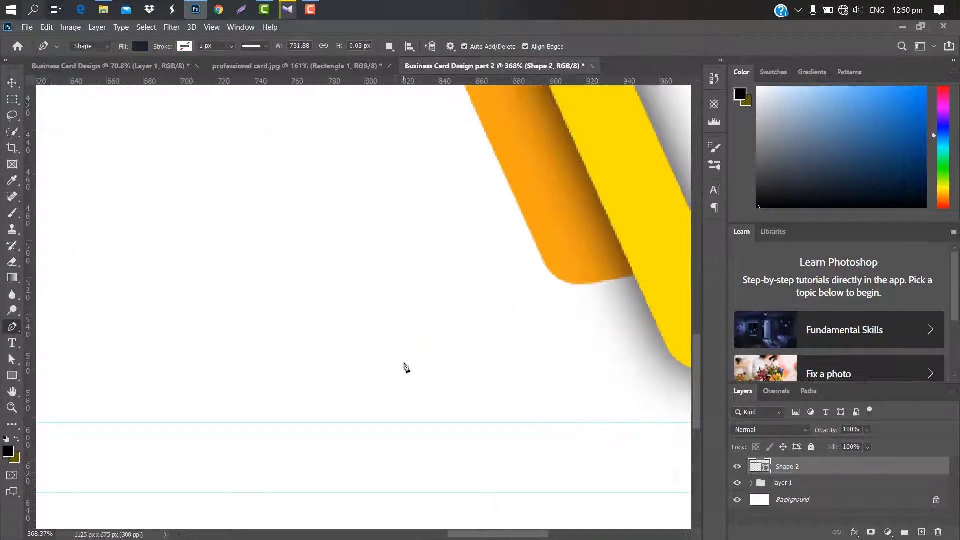
scroll(408, 368, up, 3)
click(378, 371)
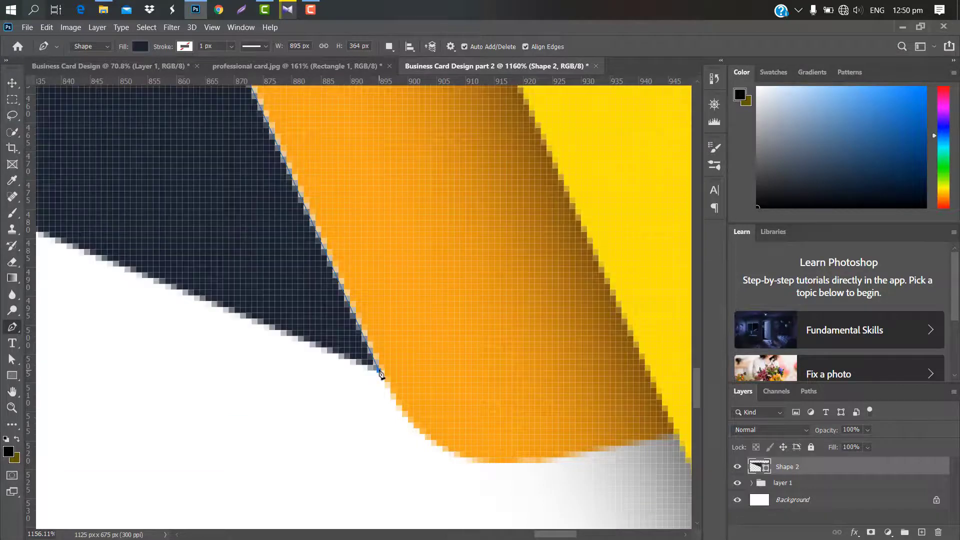
mouse_move(471, 463)
mouse_down()
mouse_move(488, 456)
mouse_move(545, 491)
mouse_up()
Continue the curved path along the yellow band's lower edge to the card's right edge.
scroll(561, 491, right, 2)
drag(557, 434, 632, 399)
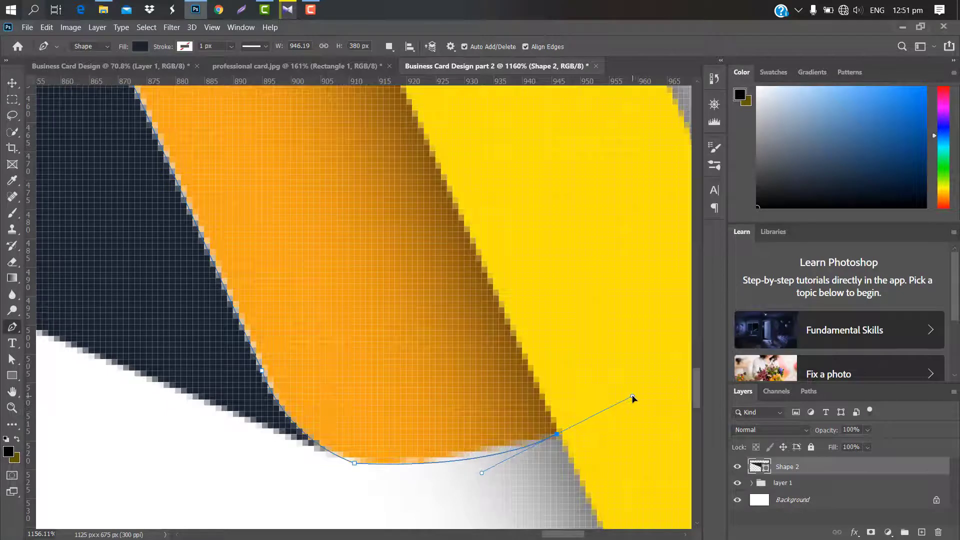
drag(633, 398, 640, 400)
scroll(636, 395, right, 1)
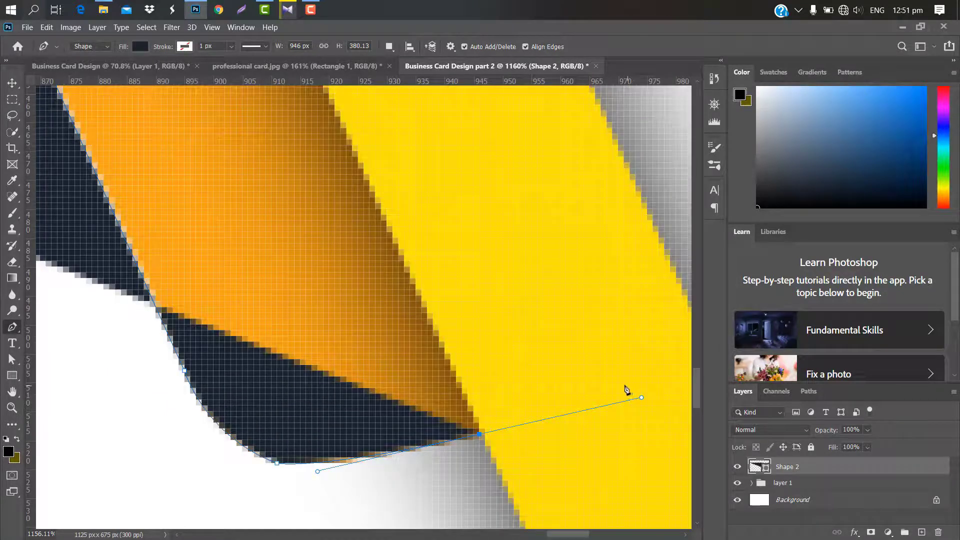
alt+click(479, 434)
scroll(515, 390, down, 3)
scroll(515, 390, right, 3)
click(349, 418)
drag(430, 465, 473, 477)
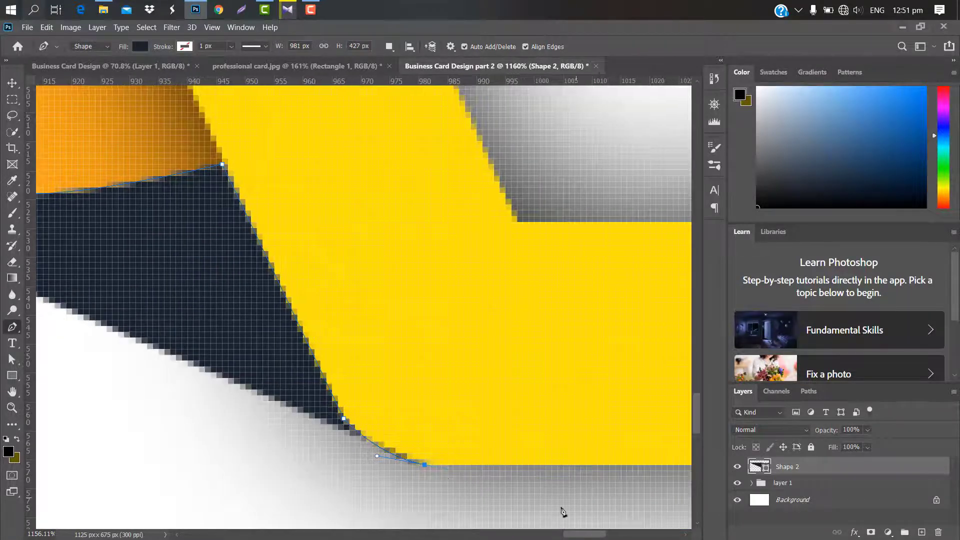
drag(579, 535, 640, 535)
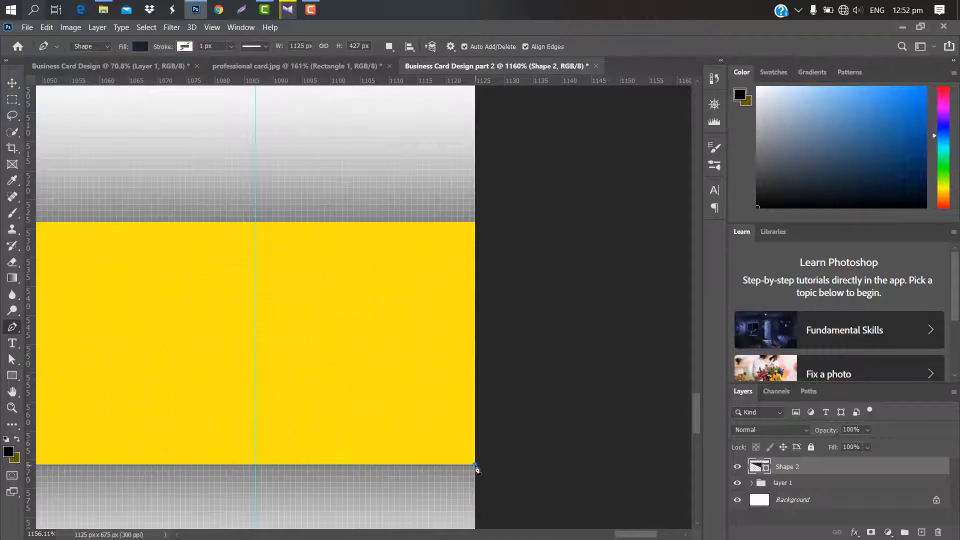
click(478, 465)
key(ctrl+0)
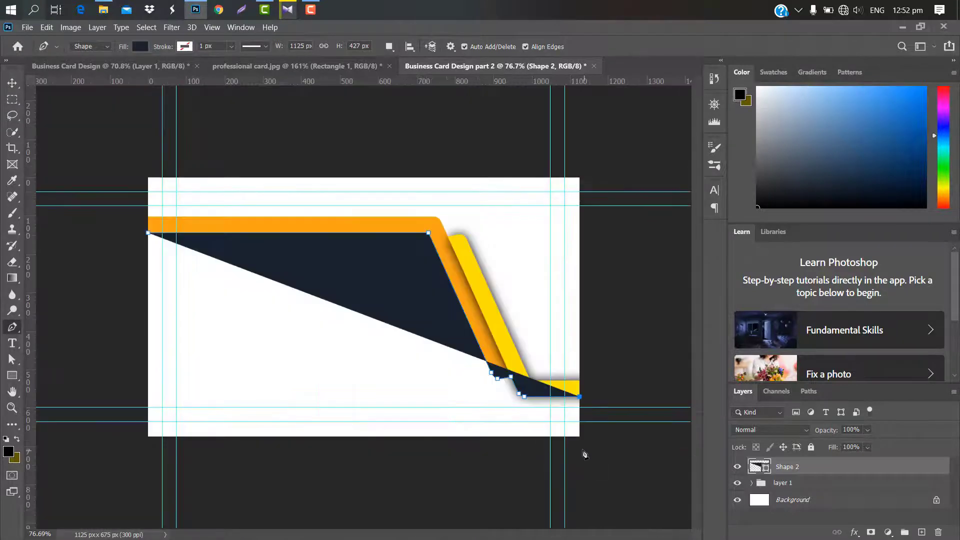
Close Shape 2 via anchors below the card's bottom corners, filling the lower area with navy.
click(582, 449)
click(128, 437)
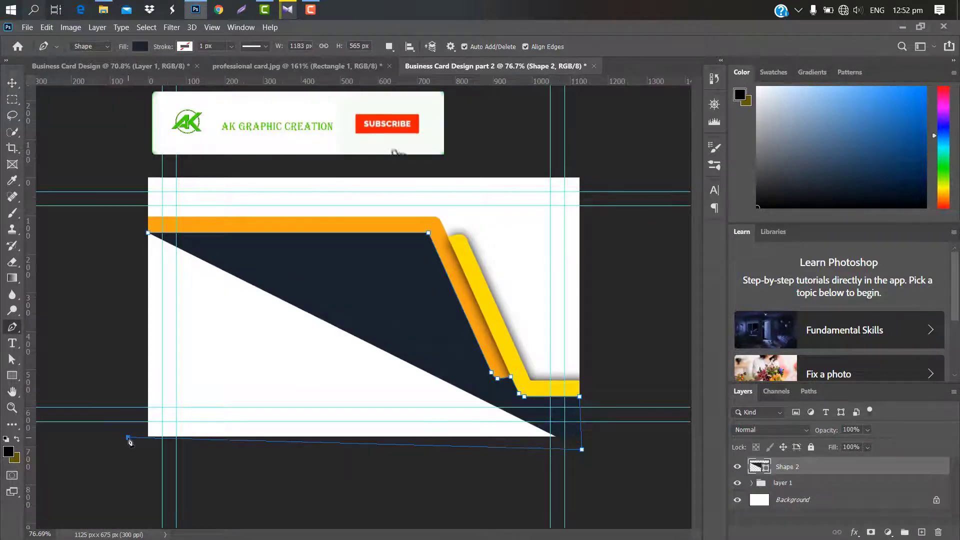
click(148, 233)
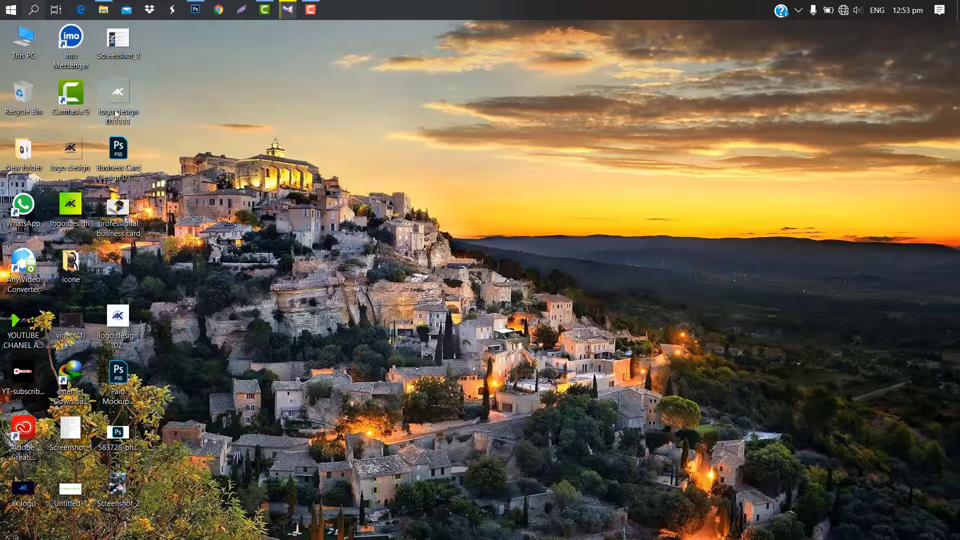
Drag the AK logo file from the desktop onto the navy card, scale it up slightly, and commit.
mouse_move(119, 93)
mouse_down()
mouse_move(195, 21)
mouse_move(239, 145)
mouse_up()
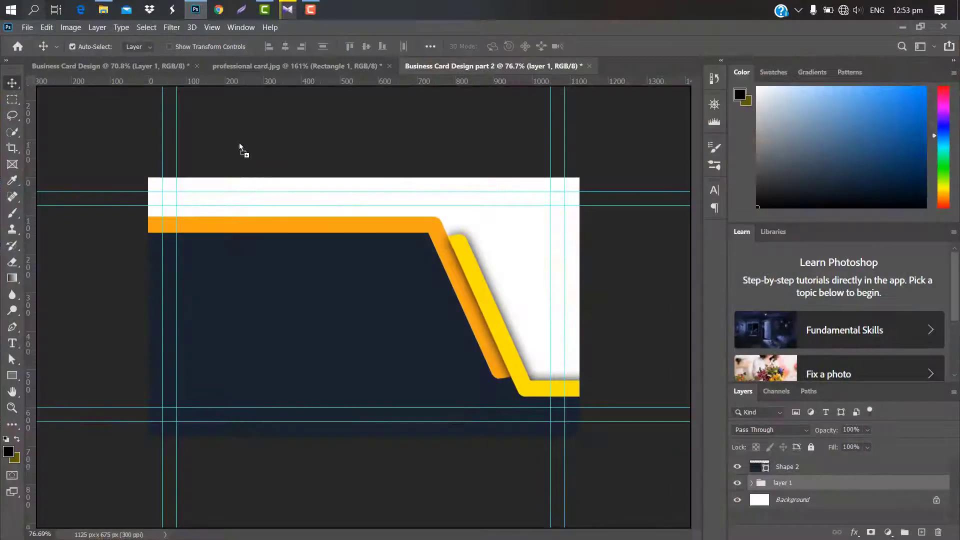
drag(301, 307, 294, 295)
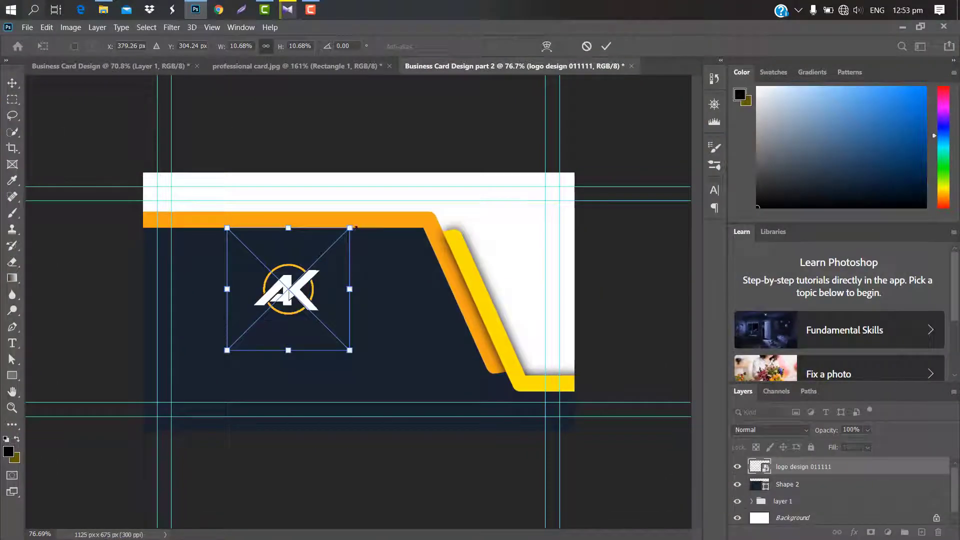
drag(349, 228, 370, 220)
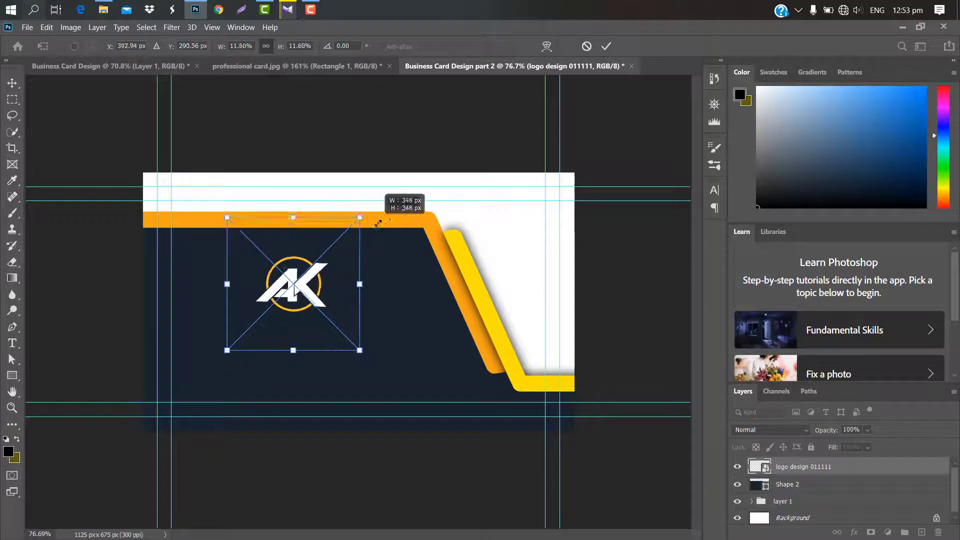
click(607, 46)
Type the 'AK GRAPHIC CREATION' caption below the logo with the Type tool.
key(t)
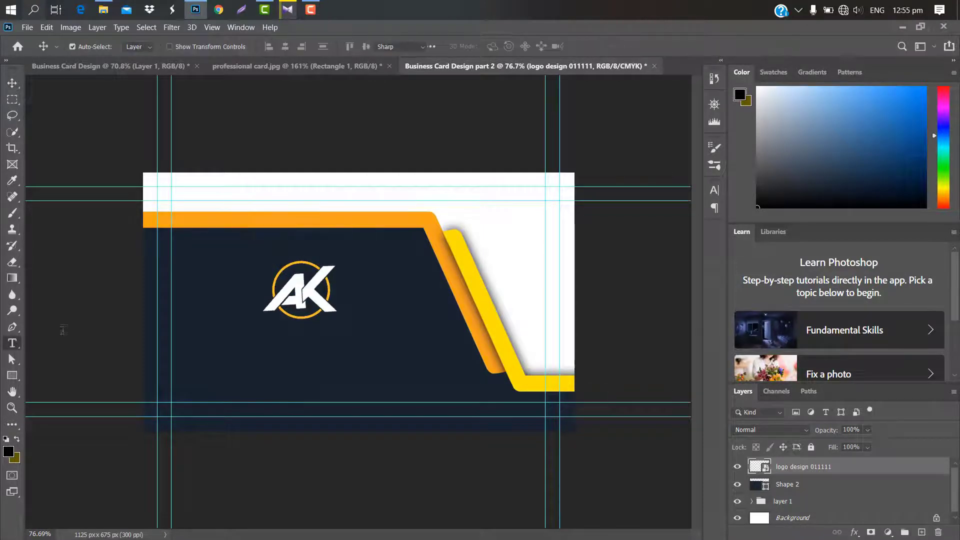
click(244, 347)
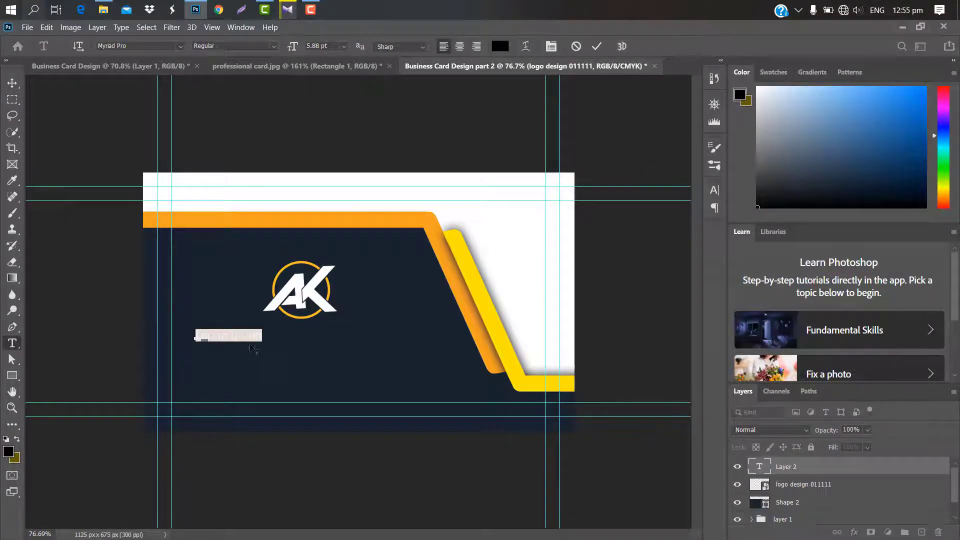
key(BackSpace)
text(AK GRAPHIC CREATION)
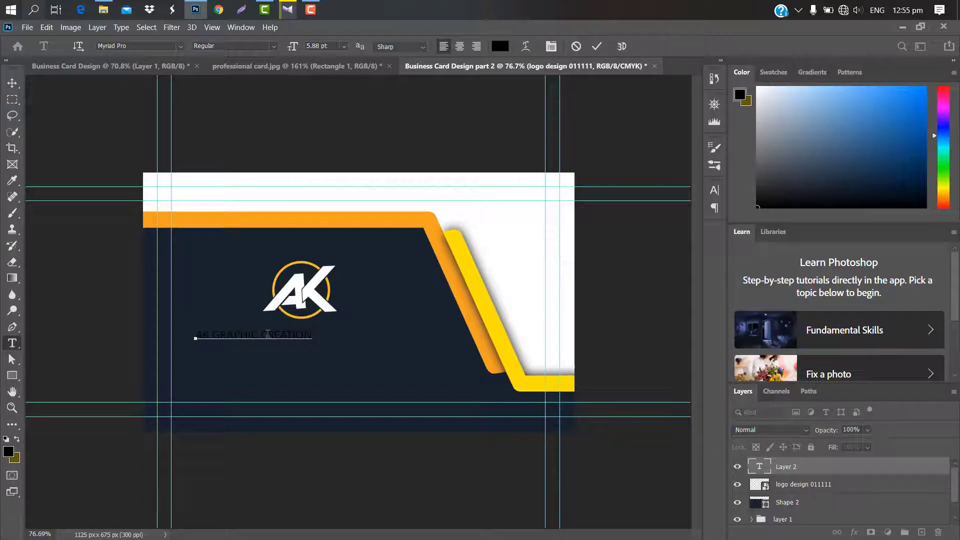
click(596, 46)
Set the caption colour to #ffffff and its font size to 12 pt.
click(714, 190)
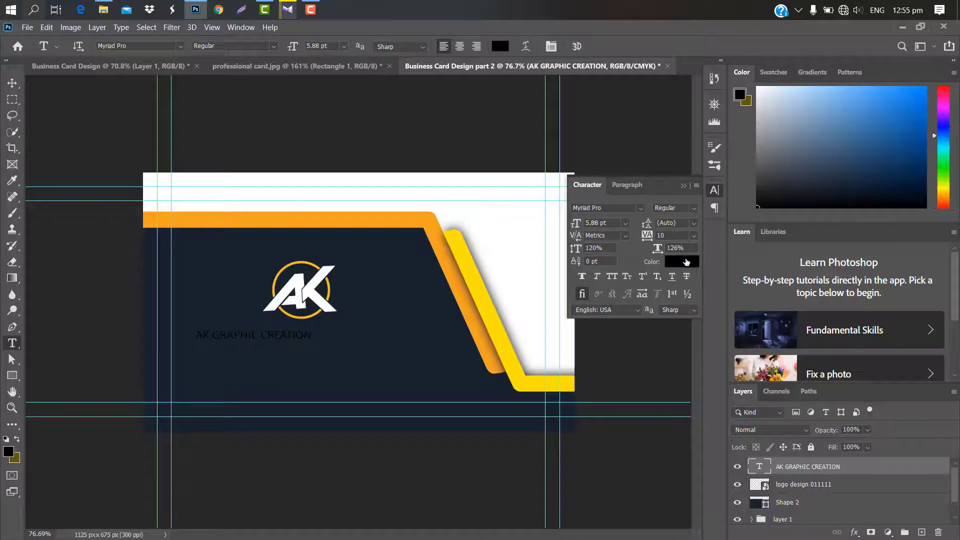
click(684, 262)
click(664, 103)
text(ffffff)
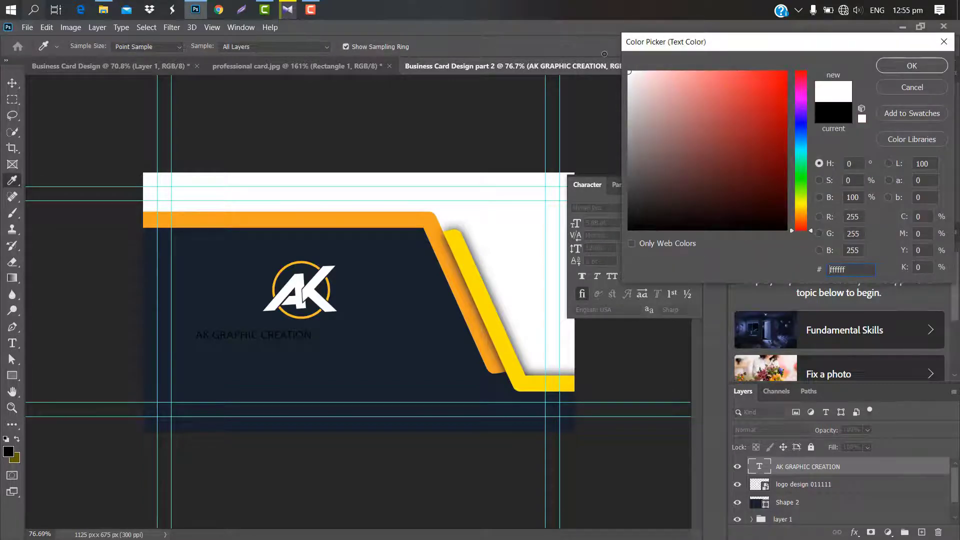
click(912, 66)
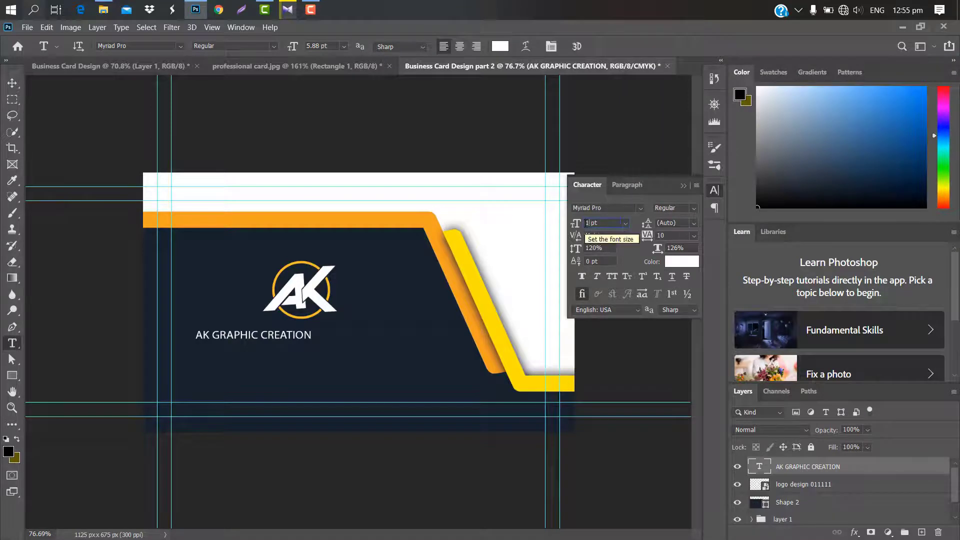
text(2)
key(Return)
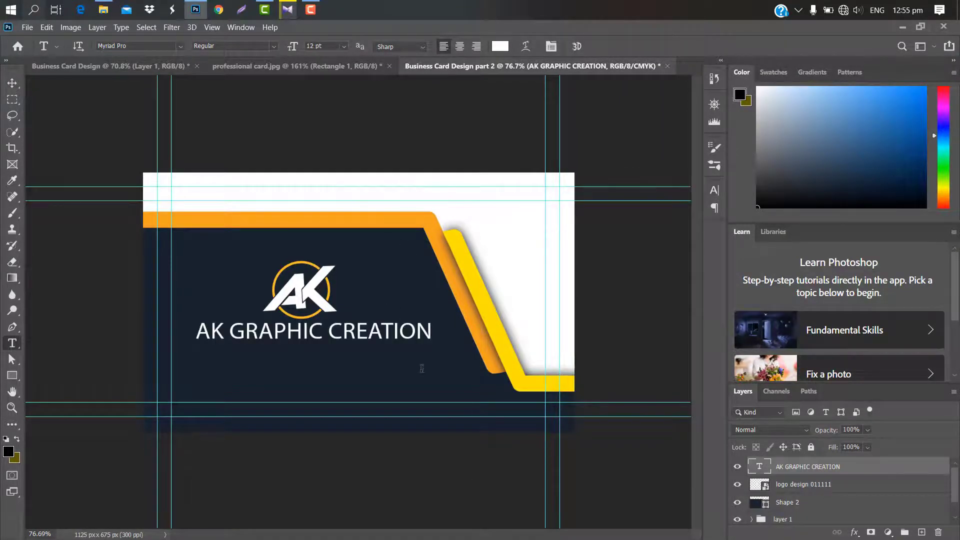
Nudge the caption slightly lower with a transform, then minimize Photoshop.
key(ctrl+t)
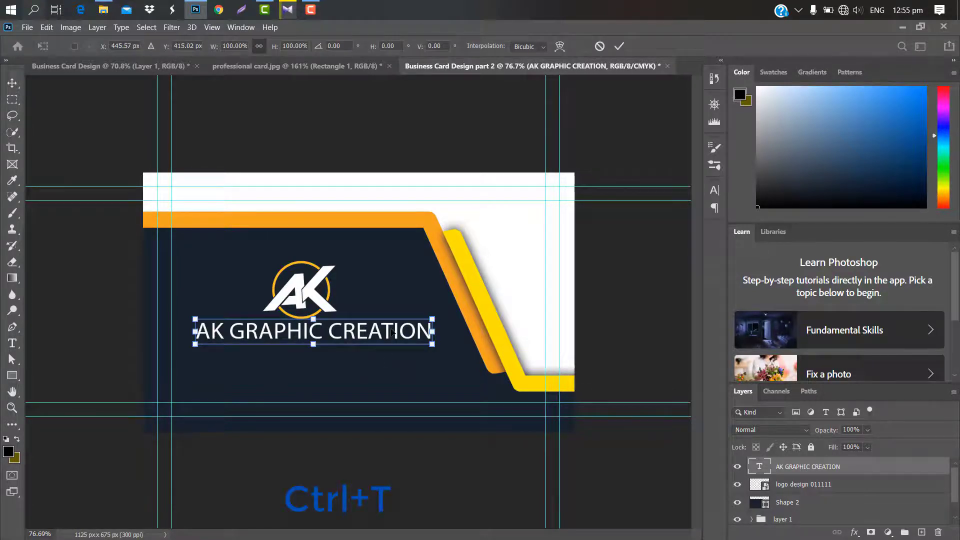
key(Down)
key(Down)
key(Down)
key(Down)
key(Down)
key(Down)
key(Down)
key(Down)
key(Down)
key(Down)
key(Down)
key(Down)
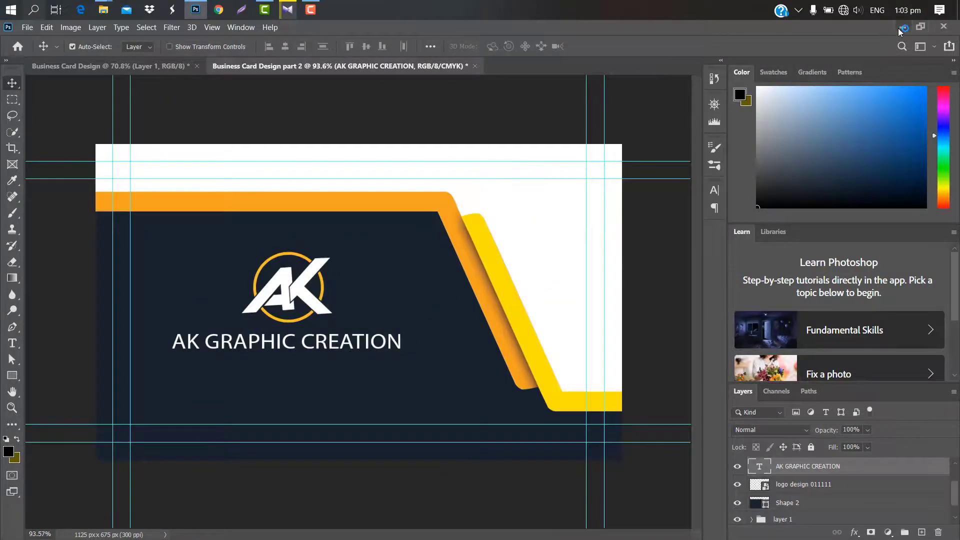
click(898, 28)
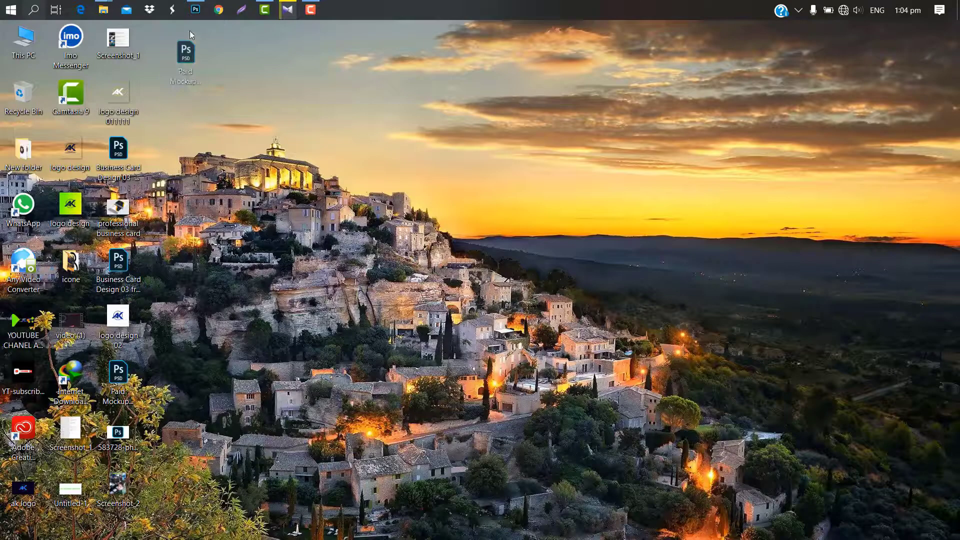
Open Paid Mockup_1 Gift.psd and its Front smart object, then stamp a merged copy of the navy card.
click(195, 10)
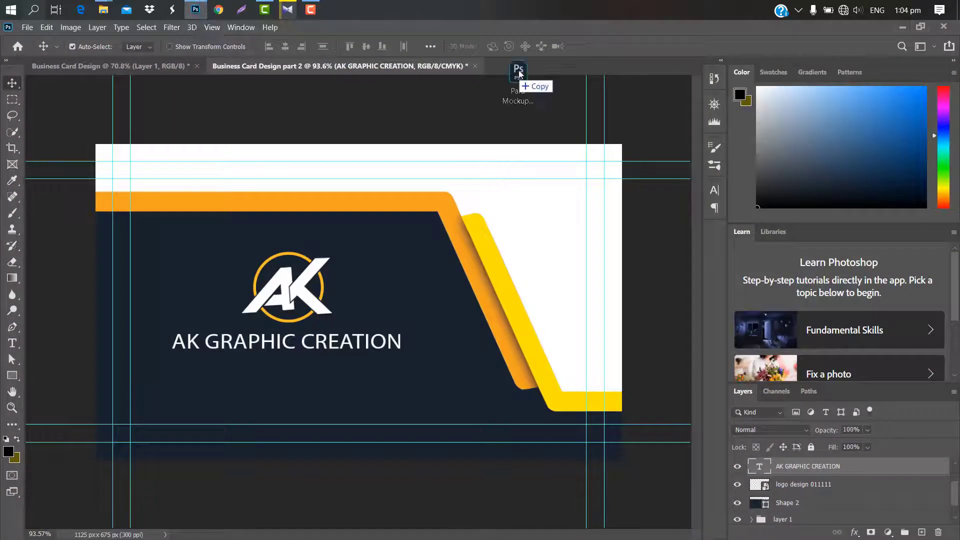
drag(212, 35, 525, 73)
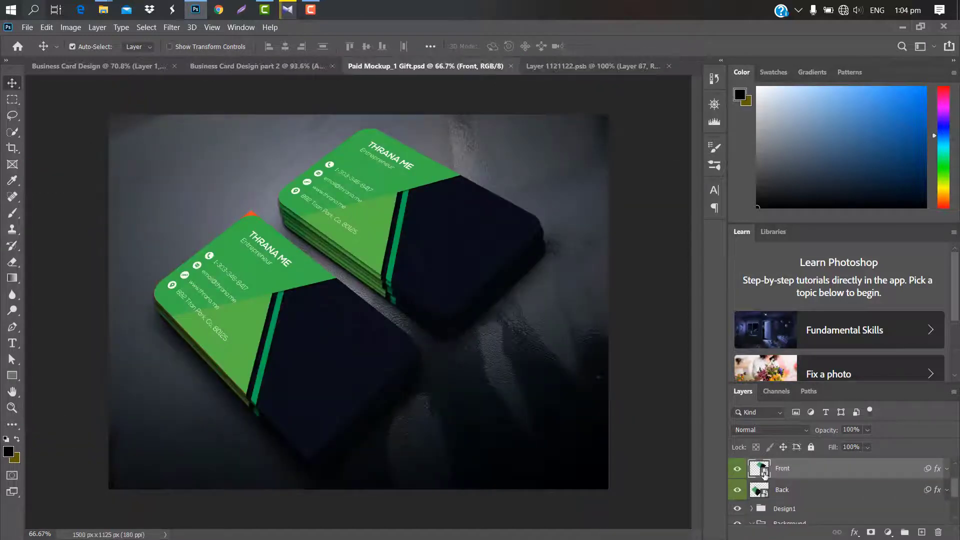
double_click(759, 469)
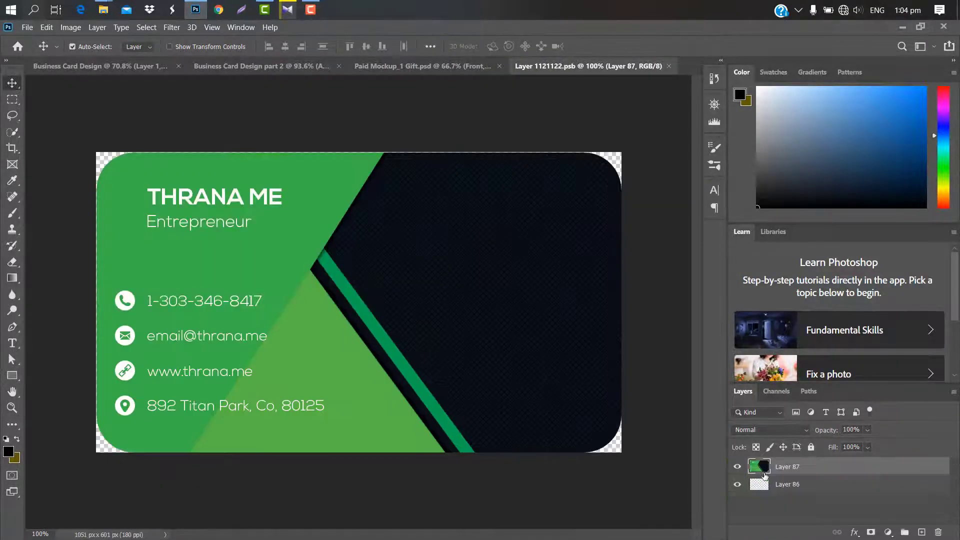
click(290, 68)
key(ctrl+alt+shift+e)
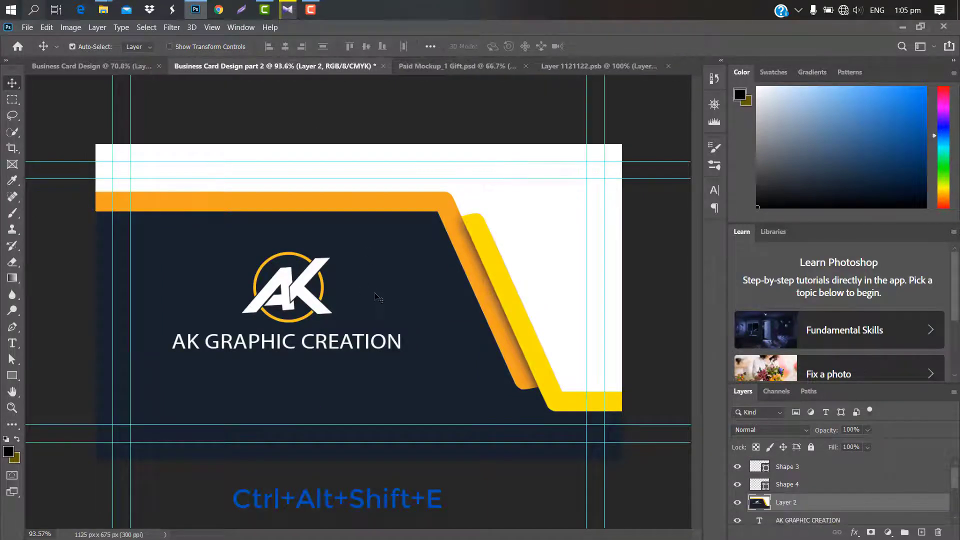
Drag the merged navy design into the front card, align it, and clip it to the card shape.
mouse_move(403, 308)
mouse_down()
mouse_move(602, 100)
mouse_move(617, 72)
mouse_move(386, 273)
mouse_up()
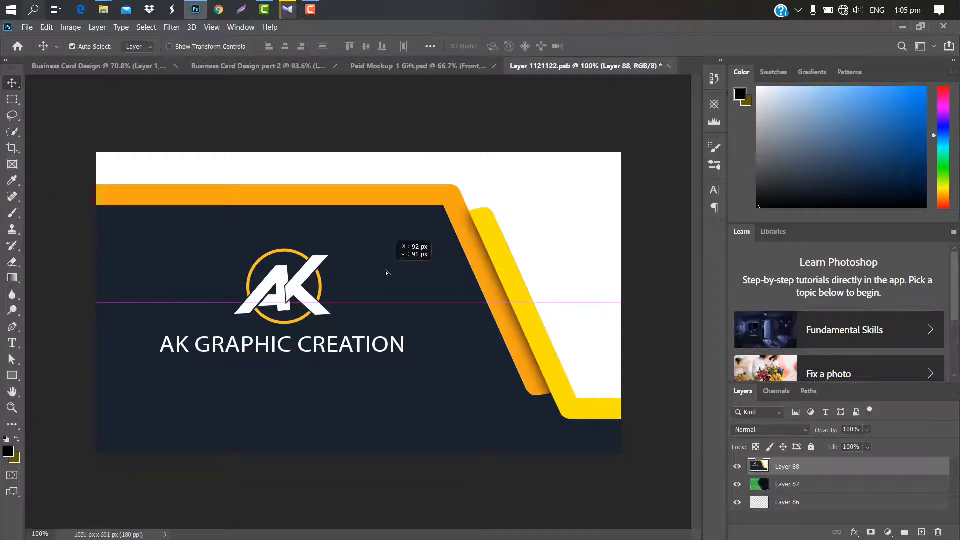
drag(387, 273, 398, 281)
drag(436, 240, 430, 238)
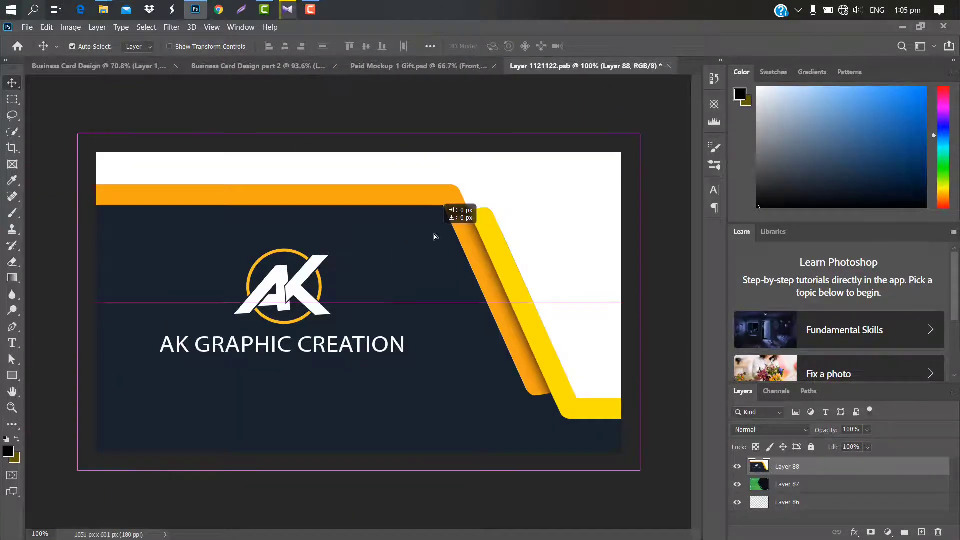
right_click(829, 467)
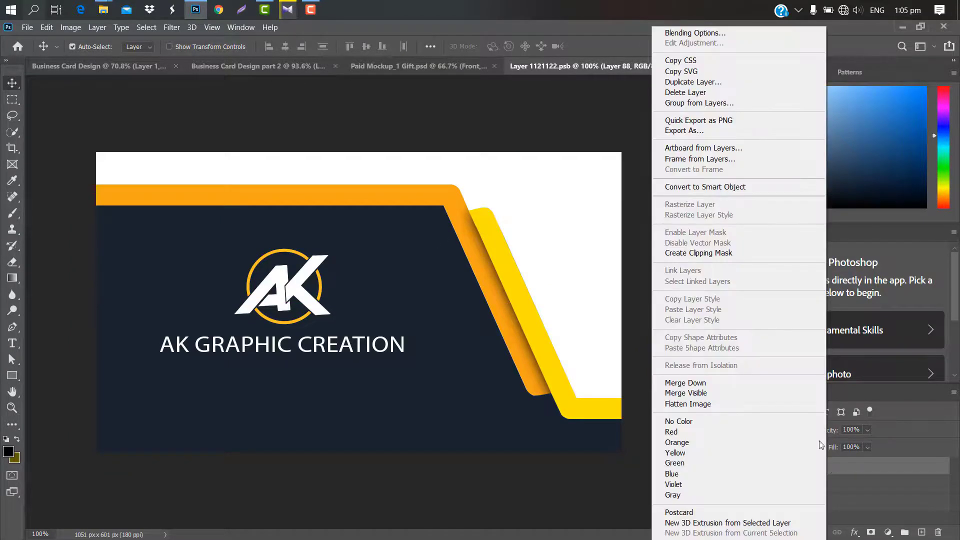
click(760, 253)
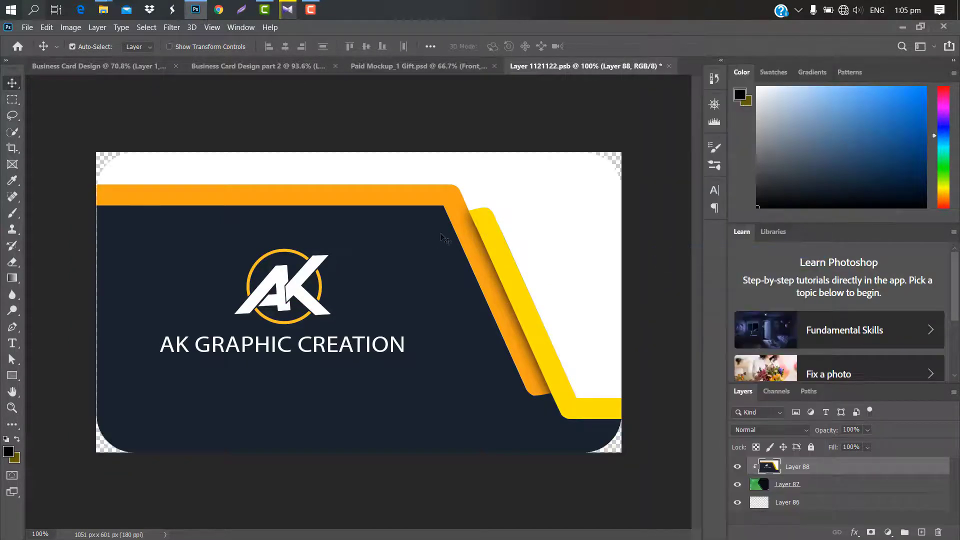
Close and save the front card's contents, then return to the mockup document.
click(670, 67)
click(446, 229)
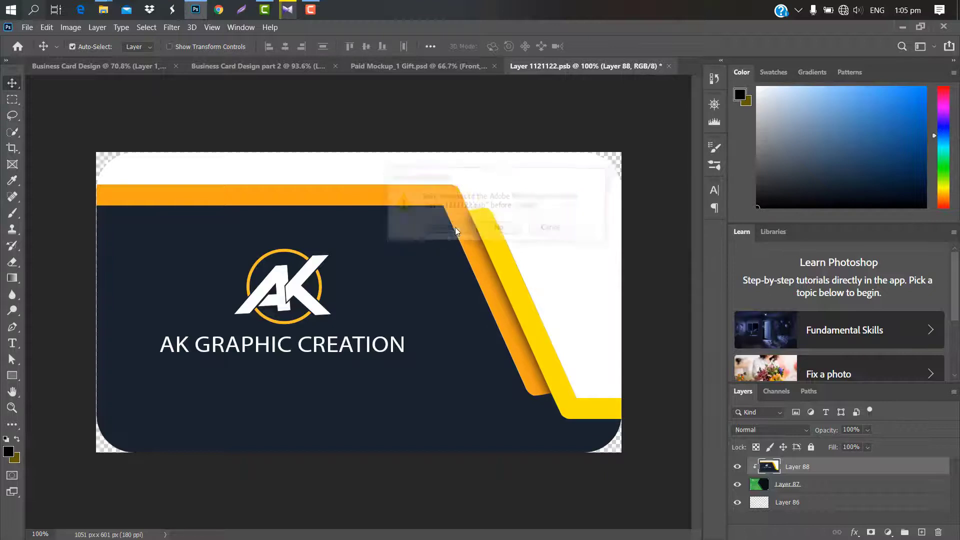
key(ctrl+Tab)
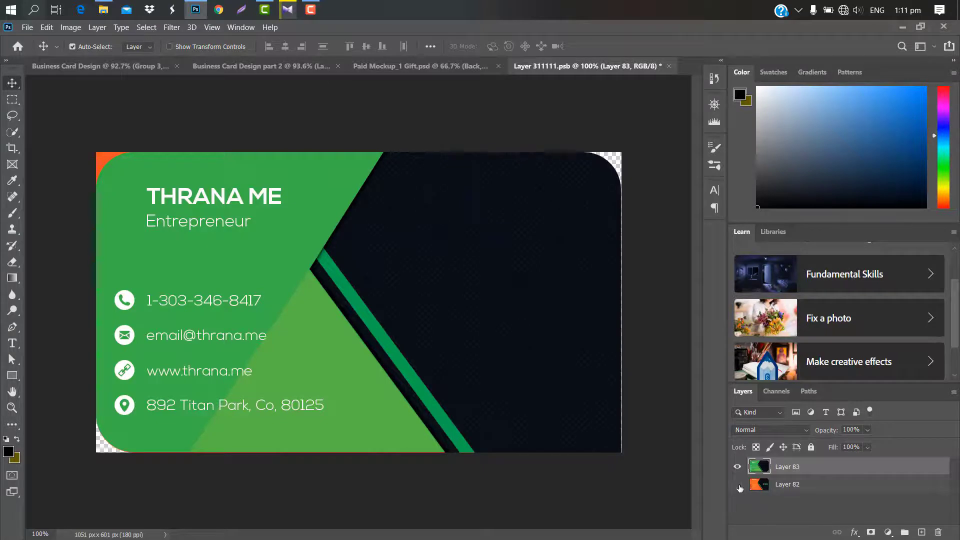
Hide the old orange Layer 82 and stamp a merged copy of the white card side.
click(740, 487)
key(ctrl+Tab)
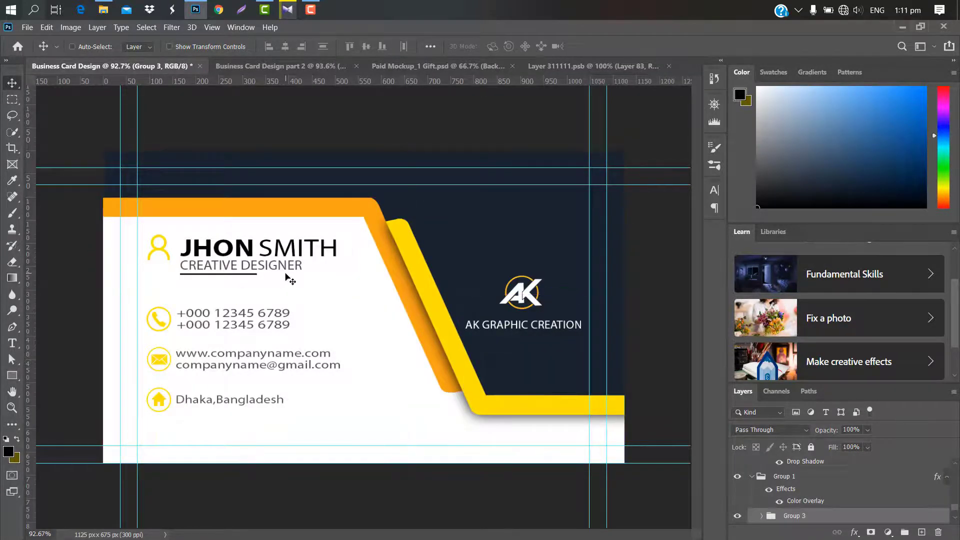
key(ctrl+alt+shift+e)
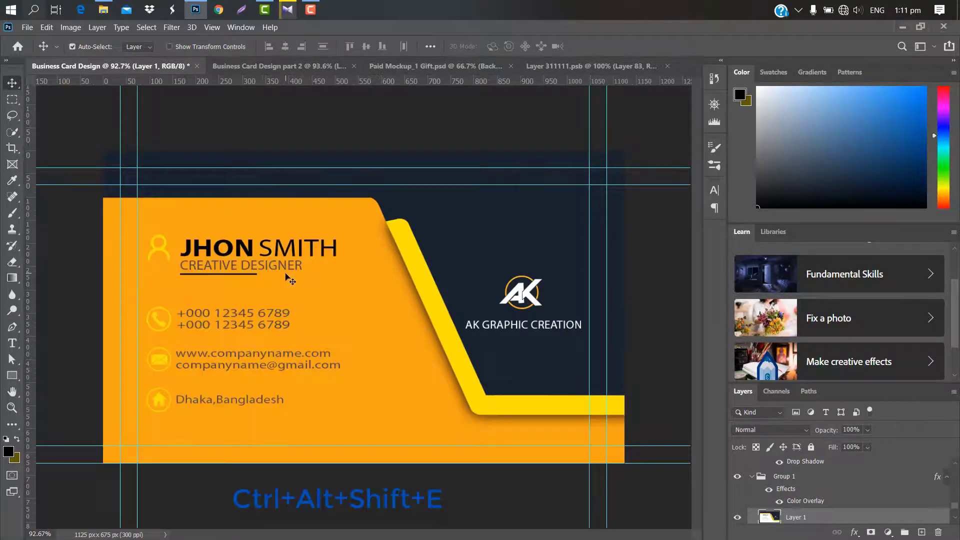
Drag the white side into the back card, clip it to the card shape, and save and close.
mouse_move(574, 66)
mouse_down()
mouse_move(350, 309)
mouse_move(353, 288)
mouse_up()
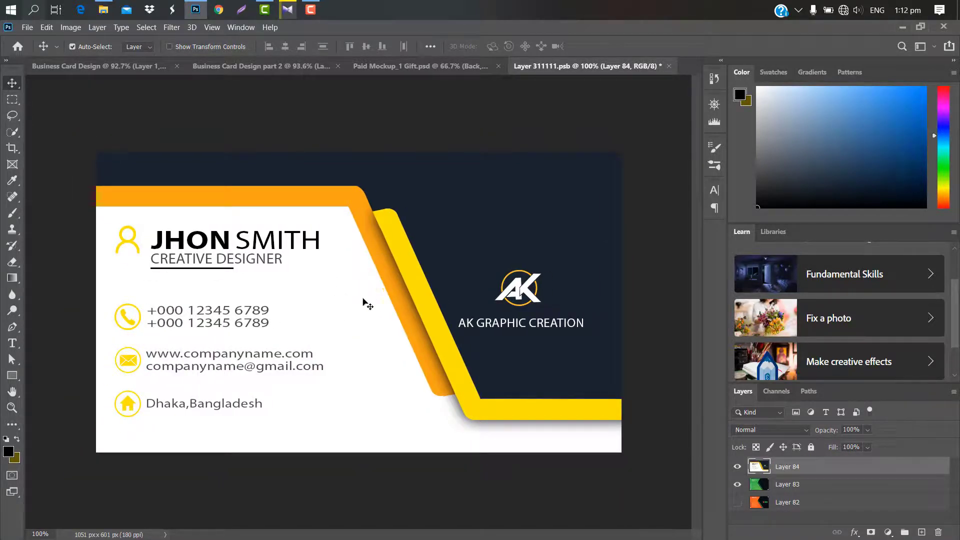
right_click(824, 467)
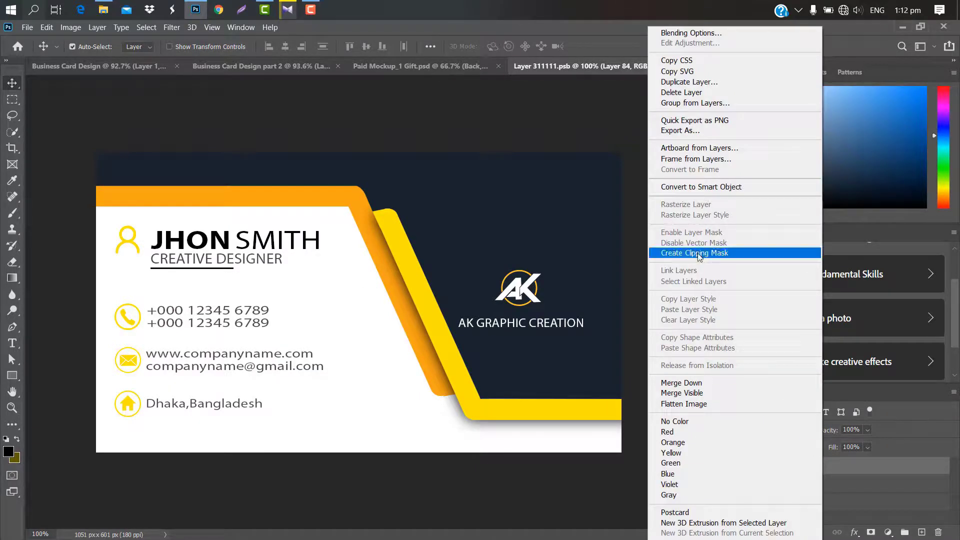
click(699, 253)
click(668, 66)
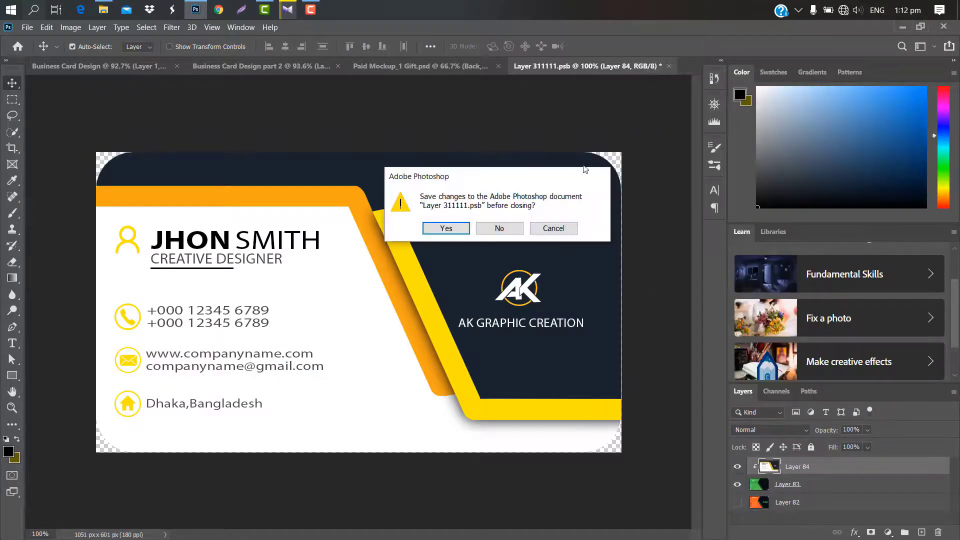
click(442, 231)
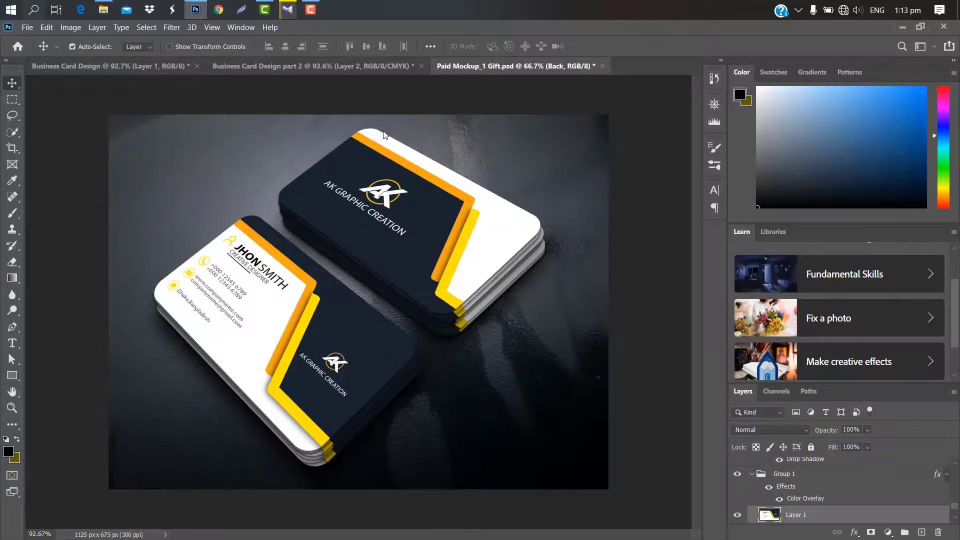